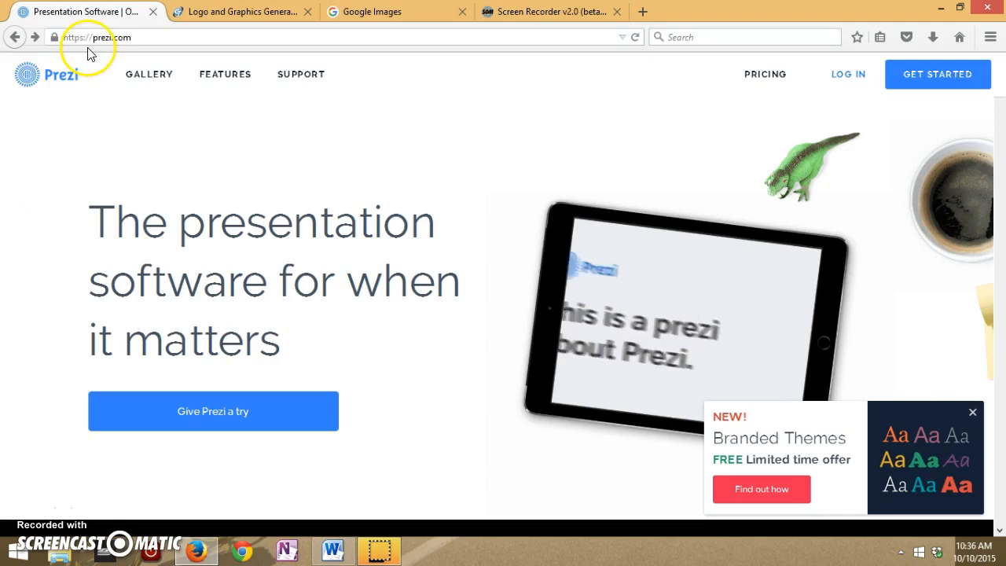
- Review the open Prezi, Cool Text and Google Images sites and their web addresses
{"action": "left_click", "coordinate": [135, 37]}
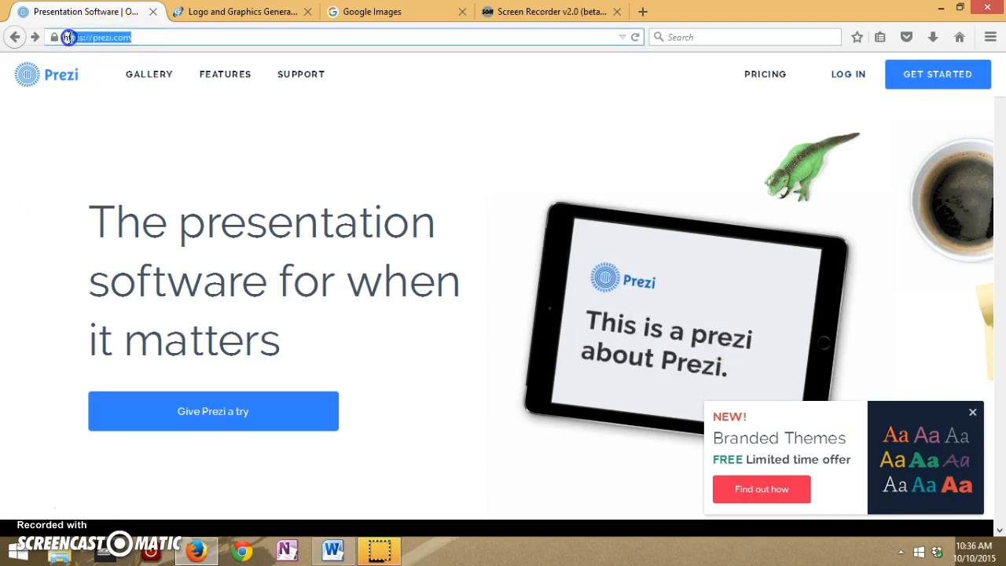
{"action": "left_click", "coordinate": [167, 150]}
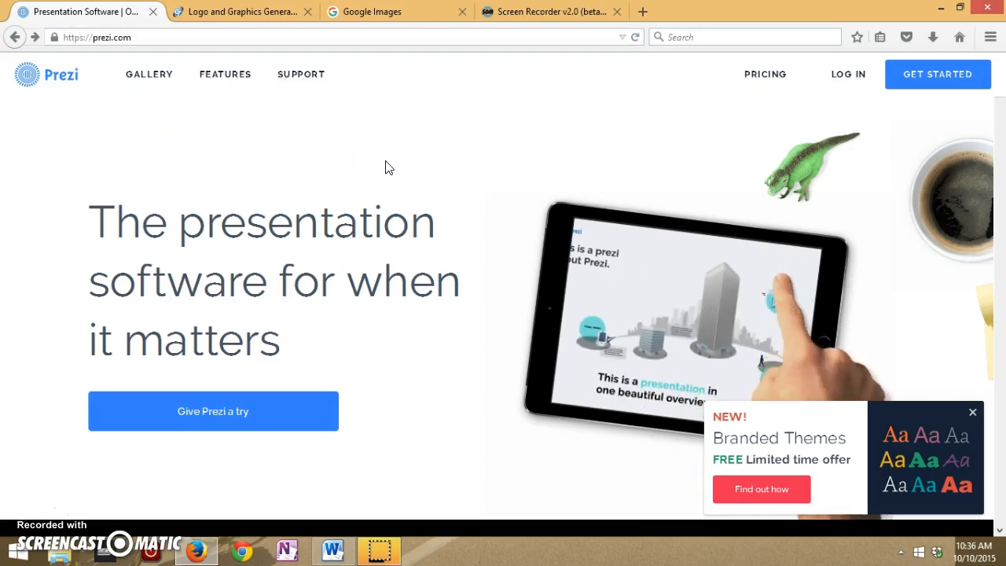
{"action": "left_click", "coordinate": [556, 13]}
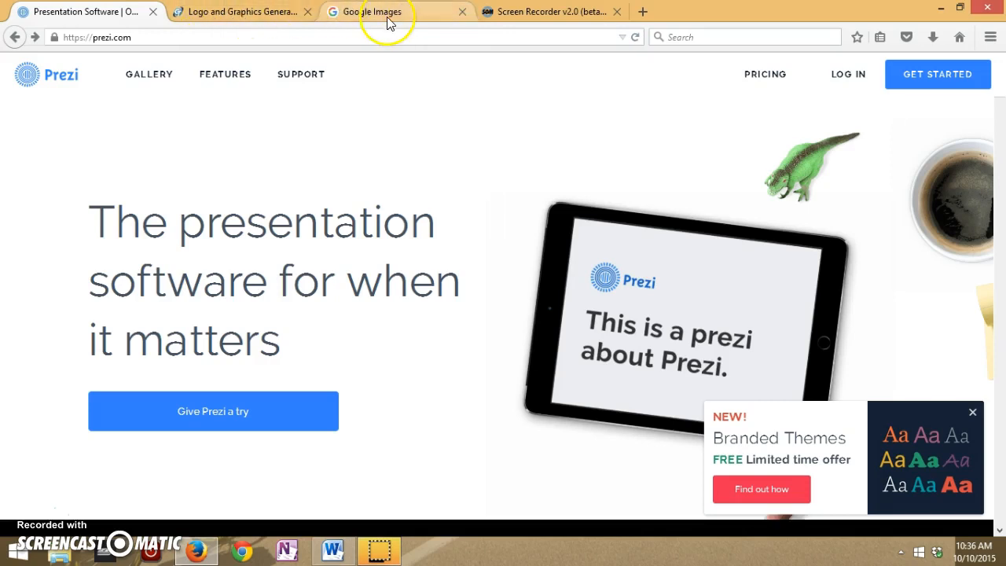
{"action": "left_click", "coordinate": [254, 17]}
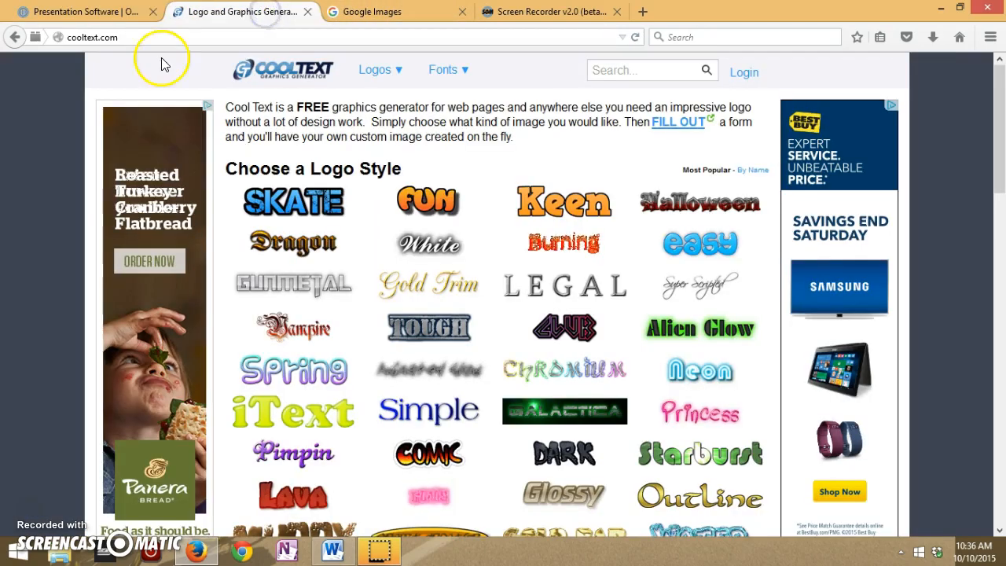
{"action": "left_click", "coordinate": [141, 38]}
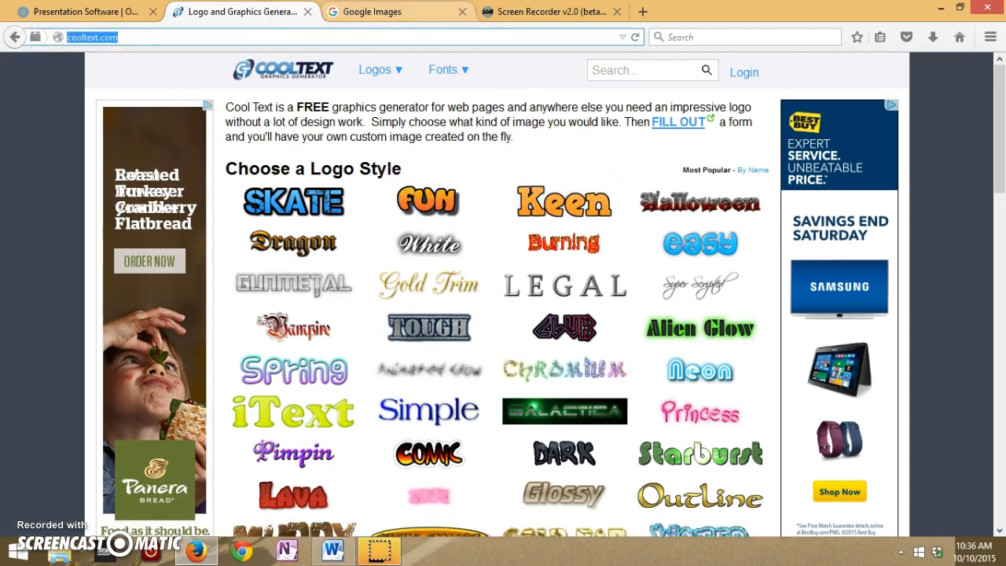
{"action": "left_click", "coordinate": [285, 34]}
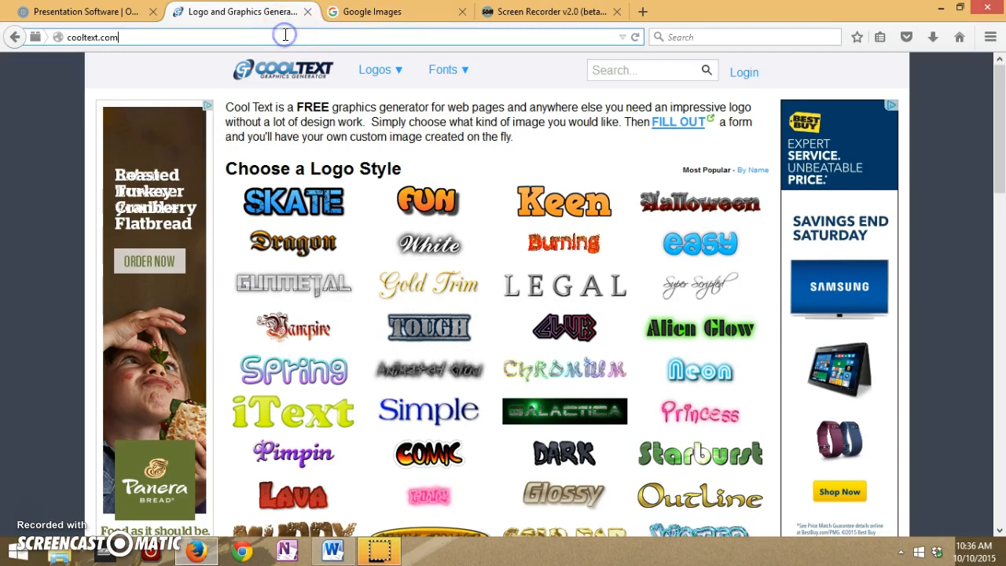
{"action": "left_click", "coordinate": [393, 14]}
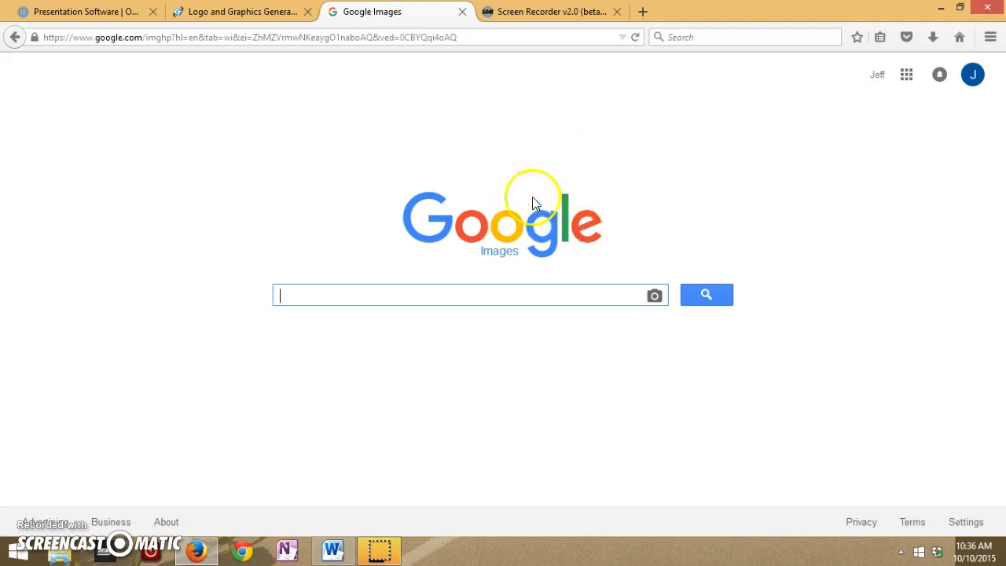
- Return to the Prezi site and log in to the account to reach its list of prezis
{"action": "left_click", "coordinate": [71, 11]}
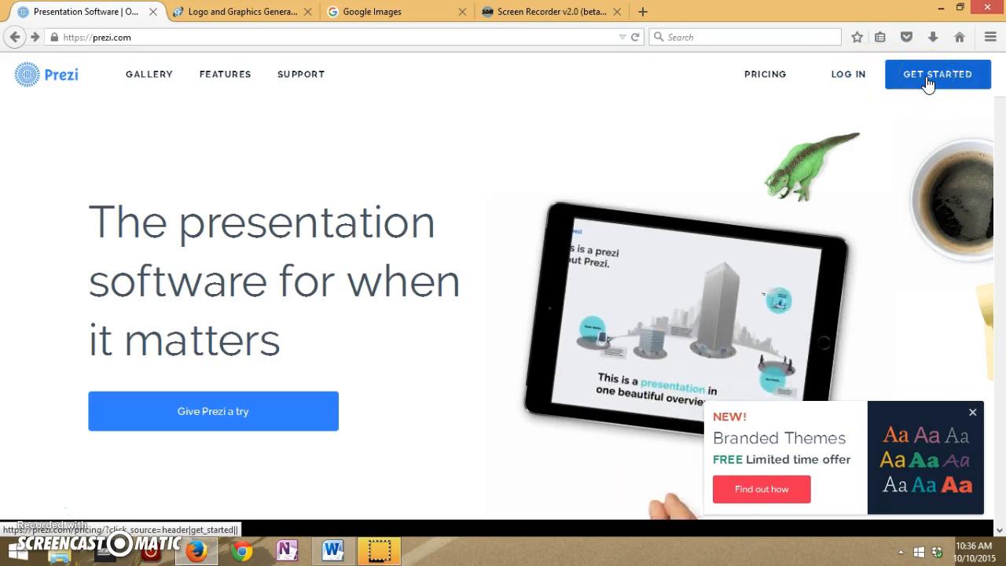
{"action": "left_click", "coordinate": [861, 78]}
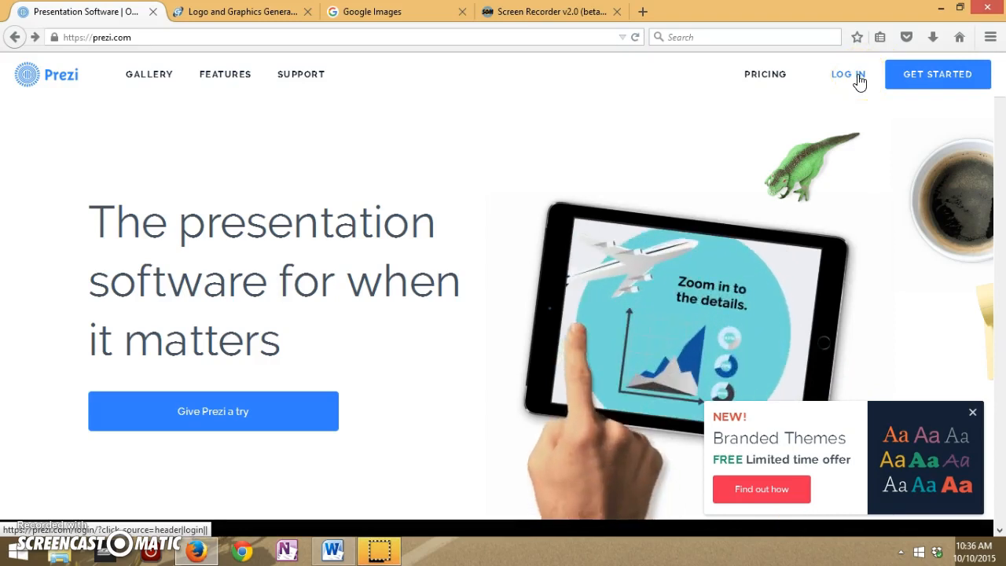
{"action": "left_click", "coordinate": [860, 79]}
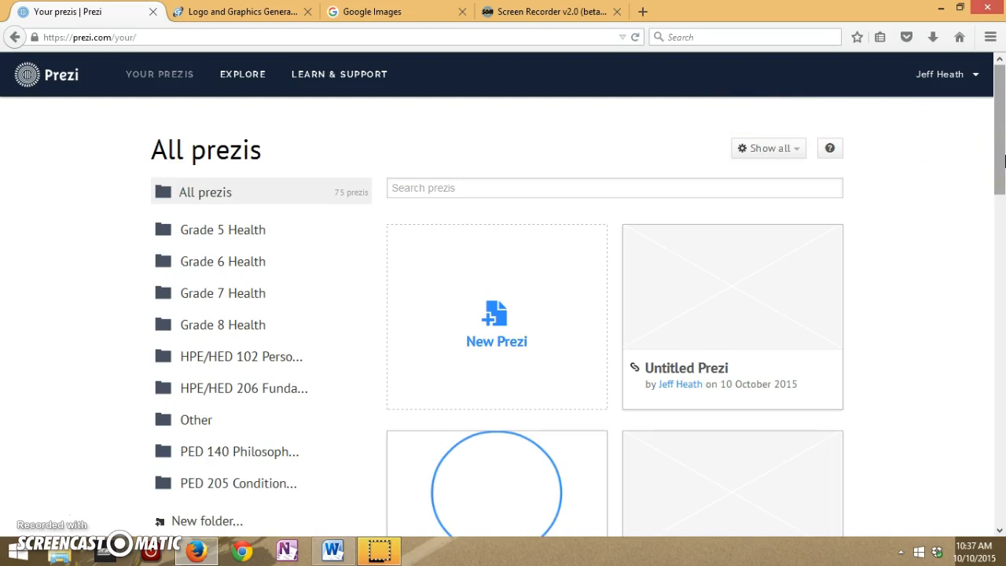
- Create a new prezi and start it blank instead of using one of the offered templates
{"action": "left_click_drag", "start_coordinate": [1003, 161], "coordinate": [934, 155]}
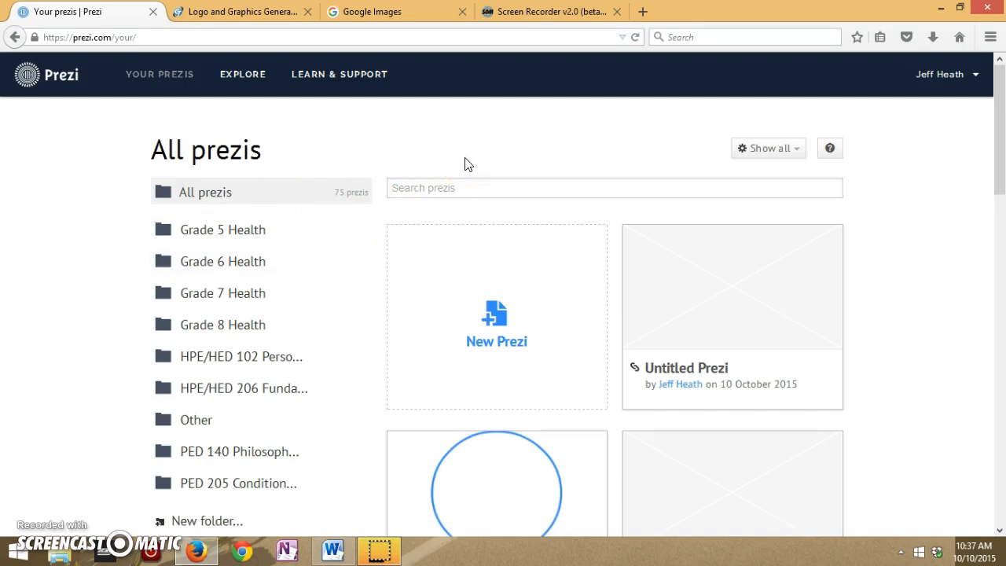
{"action": "left_click", "coordinate": [496, 323]}
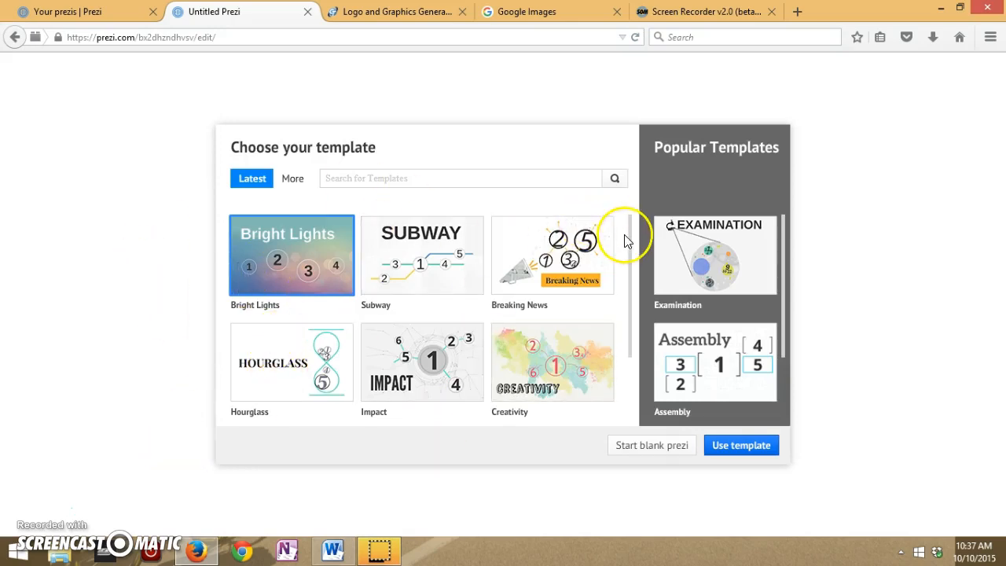
{"action": "left_click_drag", "start_coordinate": [630, 238], "coordinate": [616, 217]}
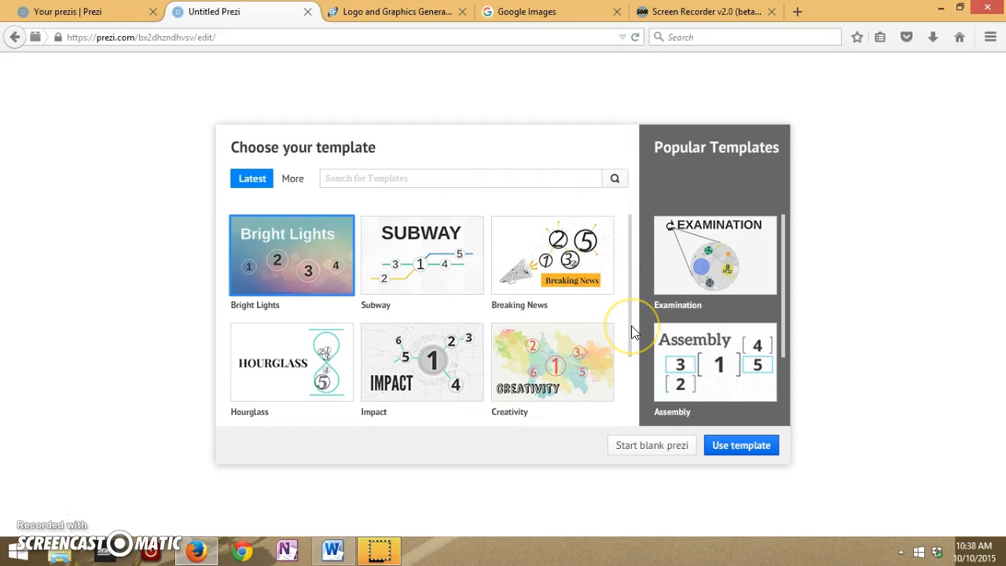
{"action": "left_click", "coordinate": [639, 448]}
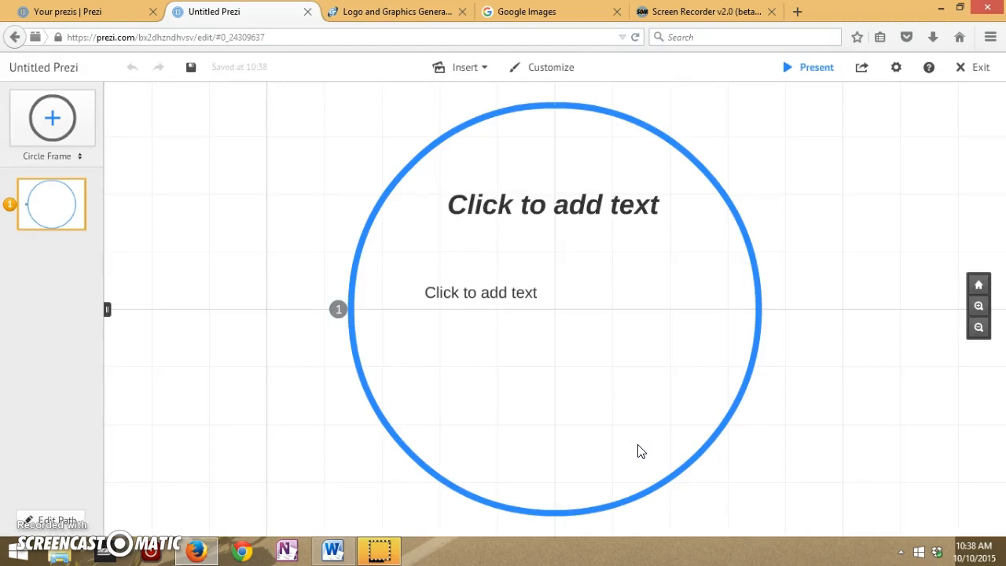
{"action": "left_click", "coordinate": [977, 331]}
{"action": "left_click", "coordinate": [977, 328]}
{"action": "left_click", "coordinate": [977, 328]}
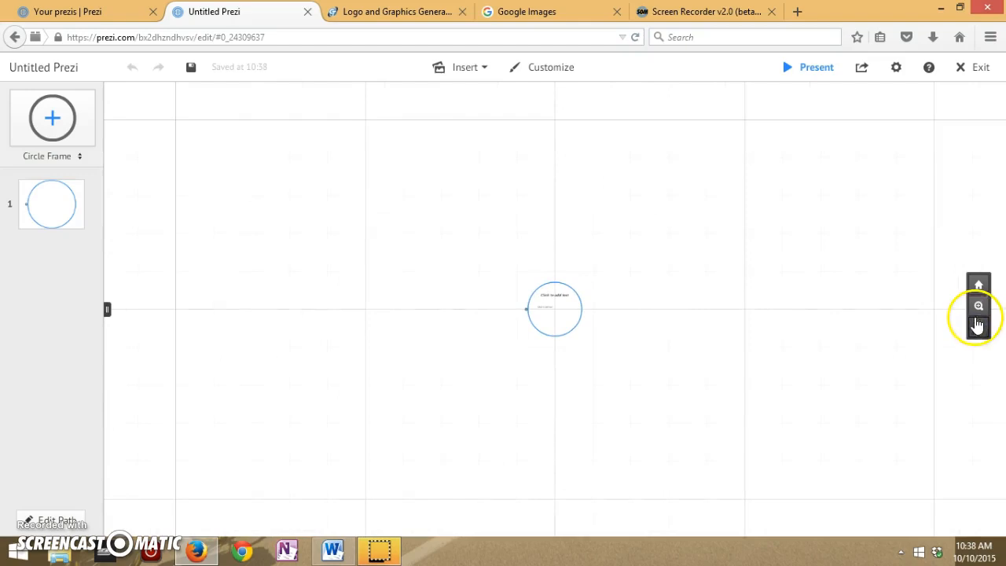
{"action": "left_click", "coordinate": [977, 307]}
{"action": "left_click", "coordinate": [976, 307]}
{"action": "left_click", "coordinate": [975, 307]}
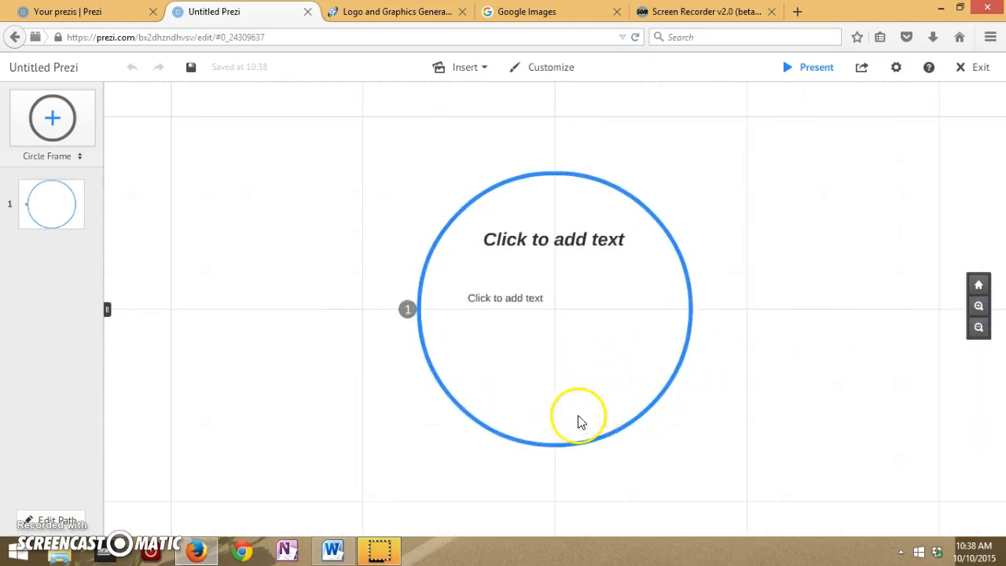
- Delete the default circle frame together with its placeholder text from the prezi canvas
{"action": "left_click", "coordinate": [692, 317]}
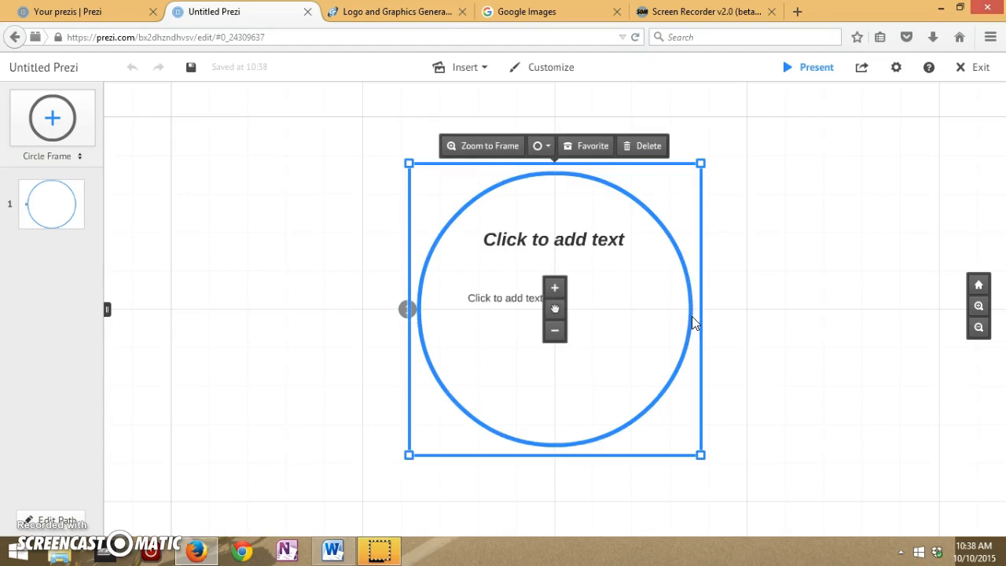
{"action": "key", "text": "Delete"}
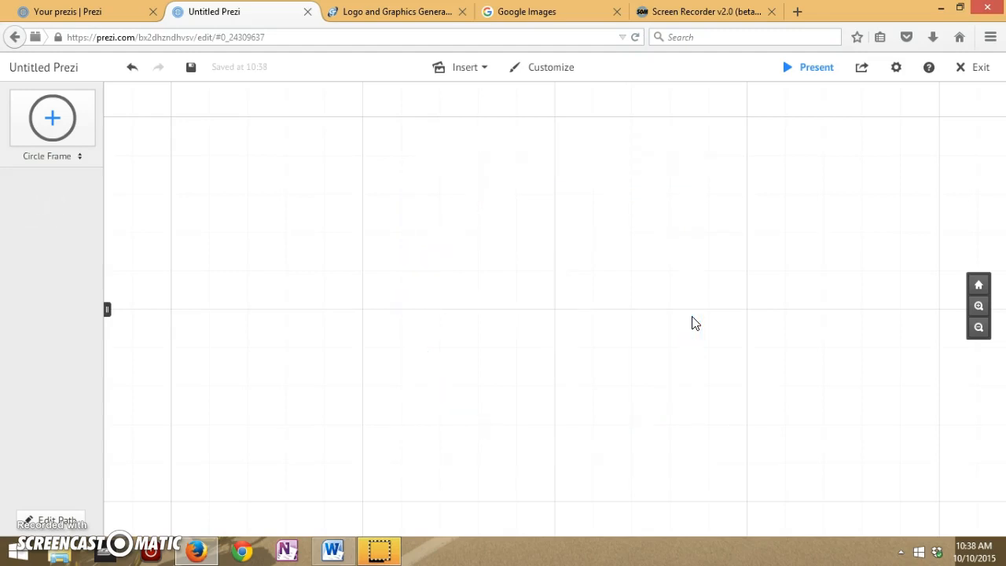
{"action": "left_click", "coordinate": [978, 326]}
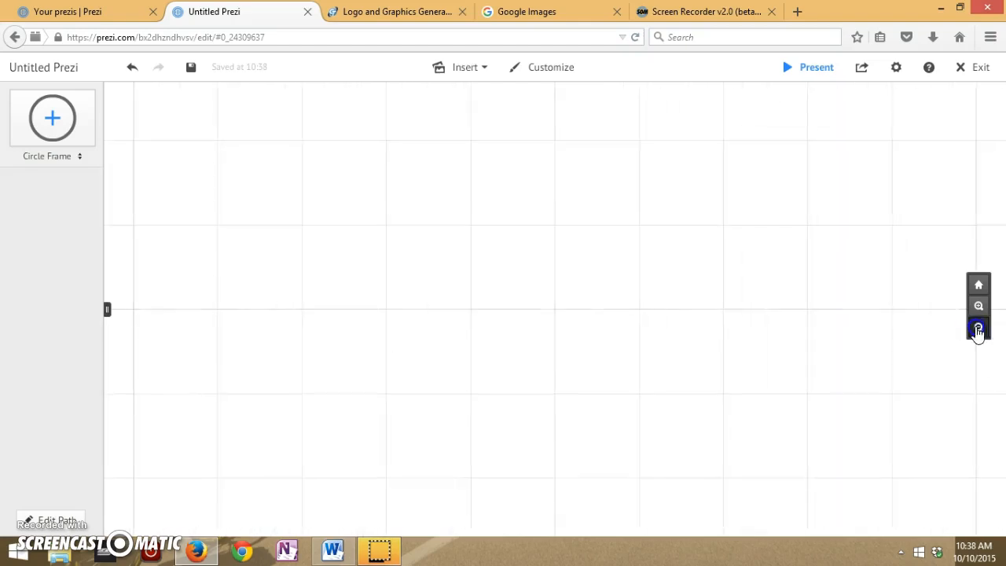
{"action": "left_click", "coordinate": [977, 326]}
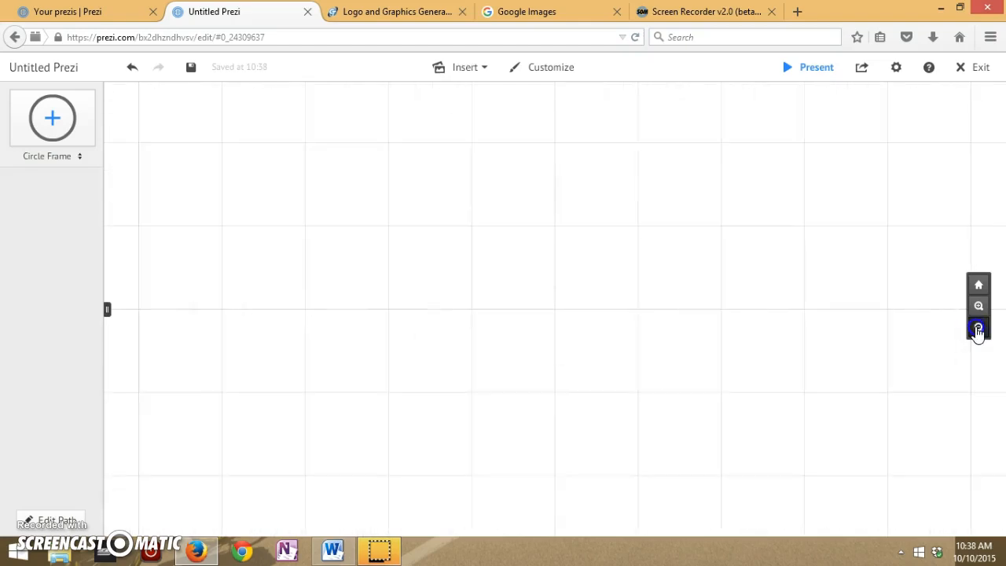
{"action": "left_click", "coordinate": [976, 326]}
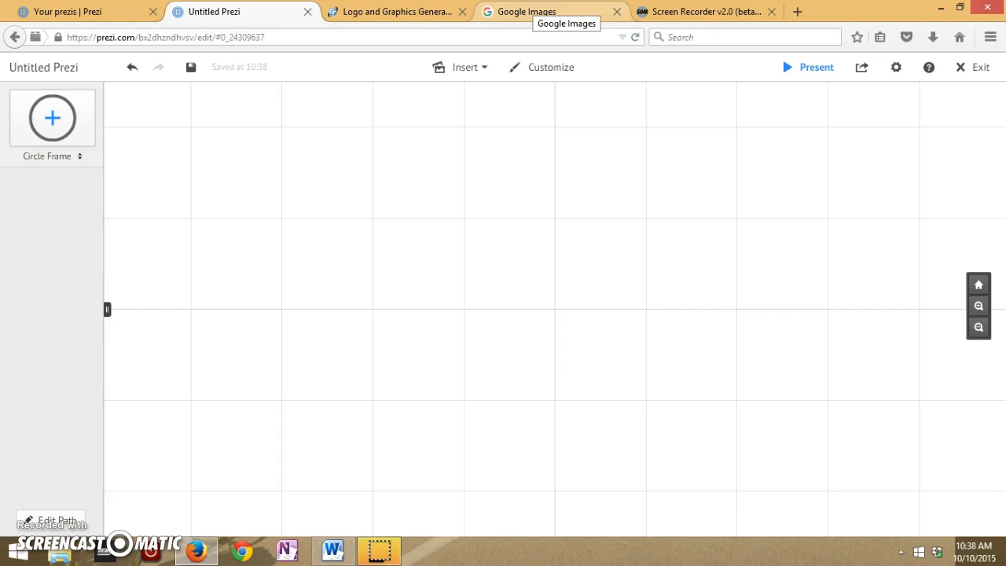
- Switch to Google Images and search for "despicable me"
{"action": "left_click", "coordinate": [542, 11]}
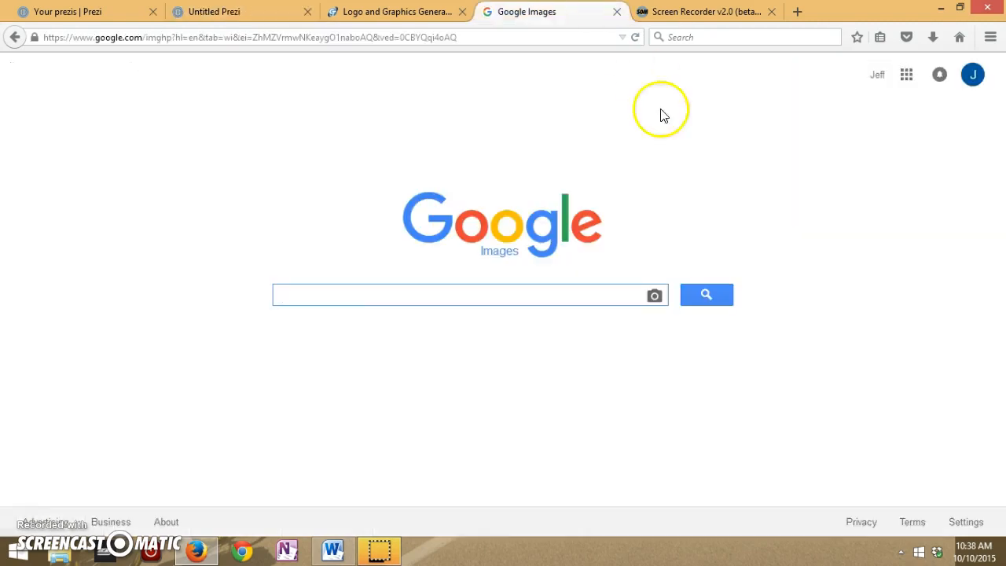
{"action": "type", "text": "despic"}
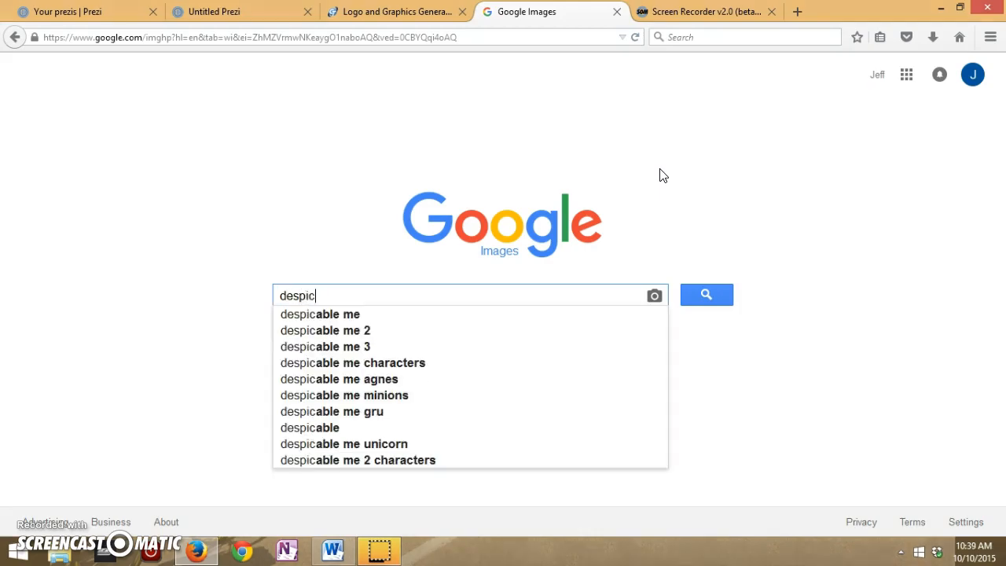
{"action": "key", "text": "Down"}
{"action": "key", "text": "Return"}
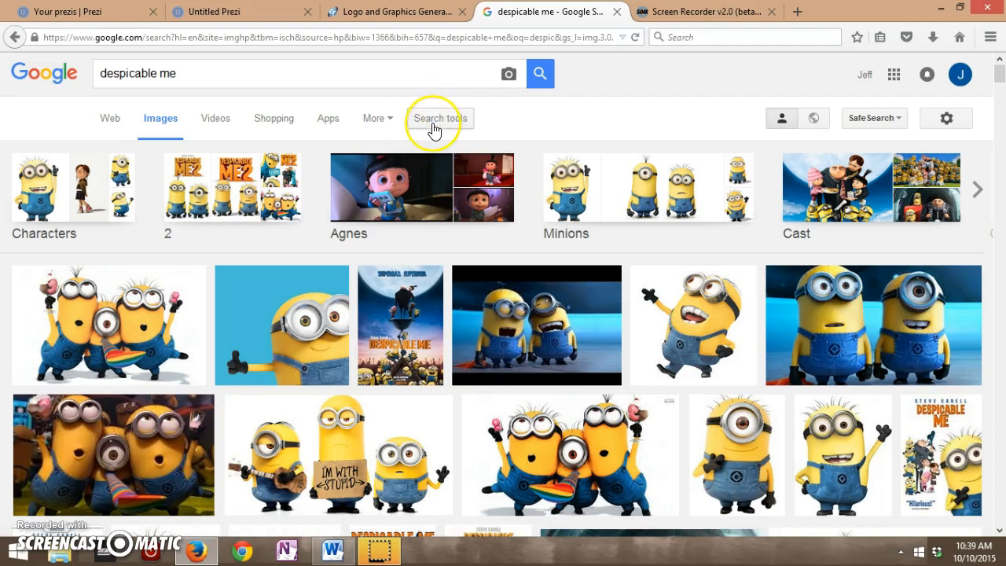
- Filter the image results by size to show only pictures larger than 1024×768
{"action": "left_click", "coordinate": [434, 126]}
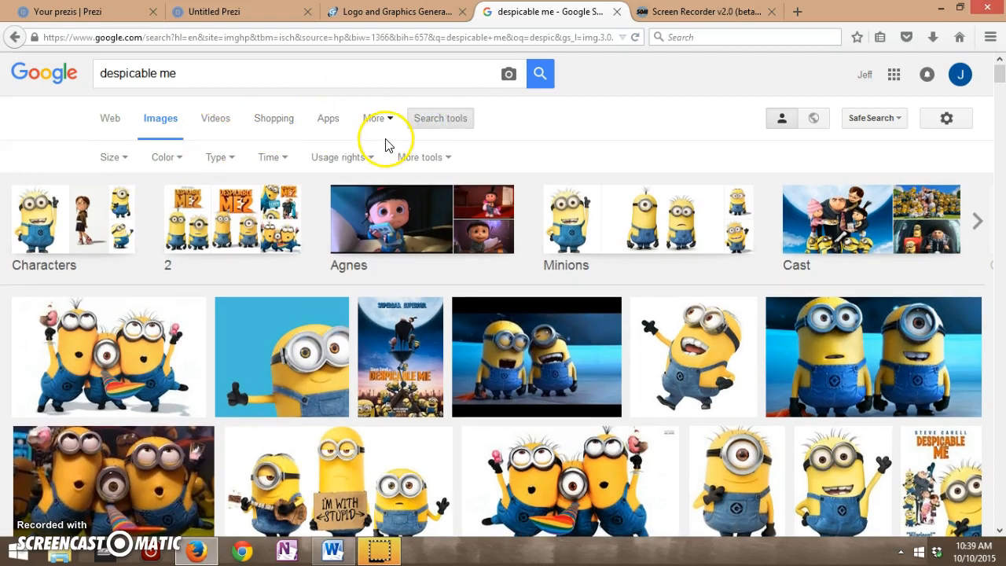
{"action": "left_click", "coordinate": [429, 159]}
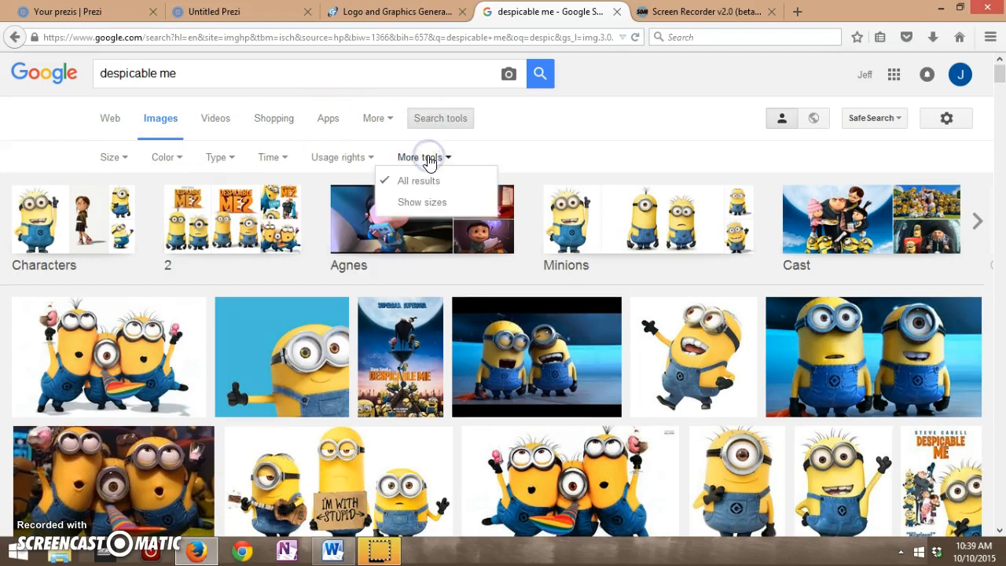
{"action": "left_click", "coordinate": [119, 160]}
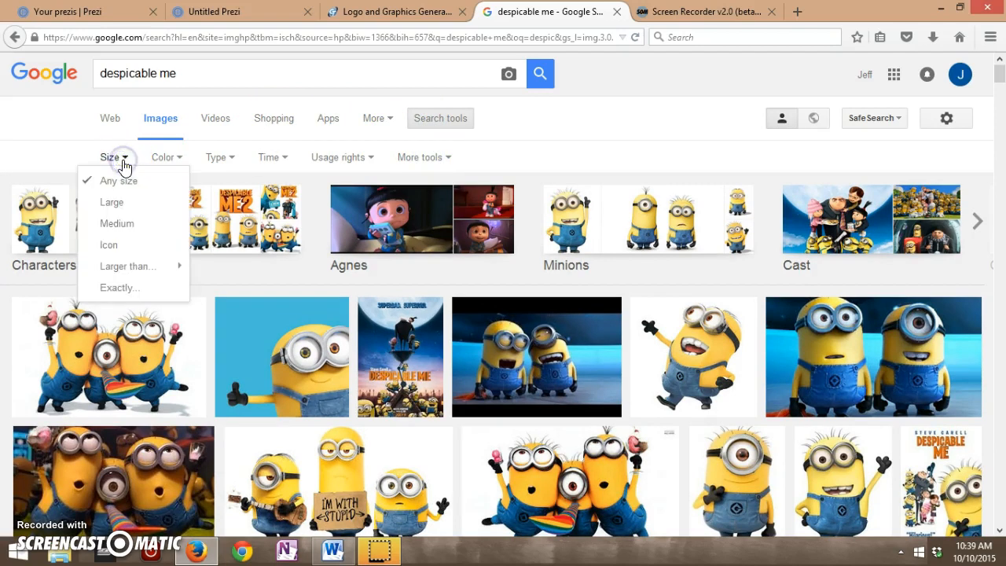
{"action": "mouse_move", "coordinate": [129, 271]}
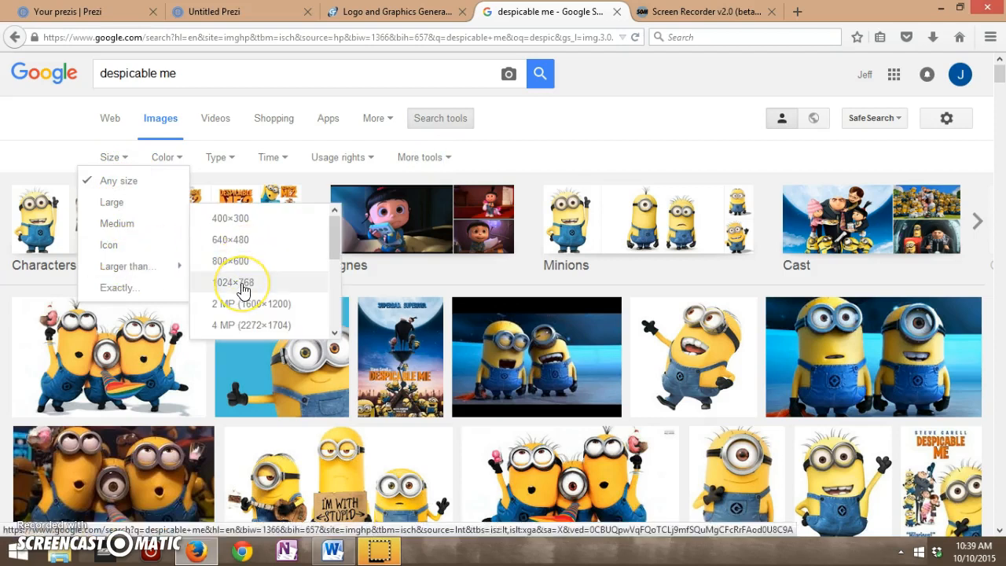
{"action": "left_click", "coordinate": [241, 292]}
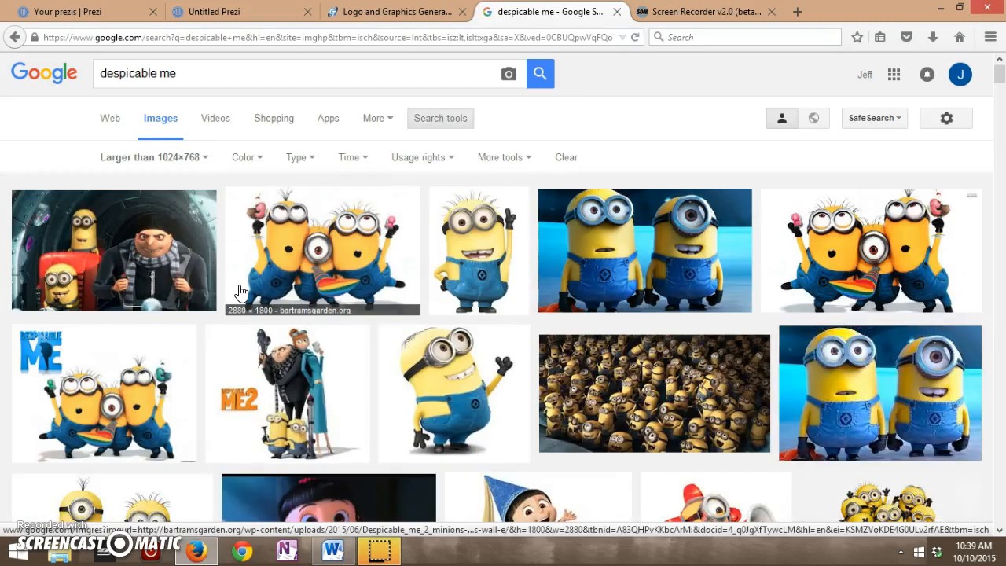
- Browse the filtered results and enlarge the picture of the character in the orange suit holding a gray panel
{"action": "key", "text": "Page_Down"}
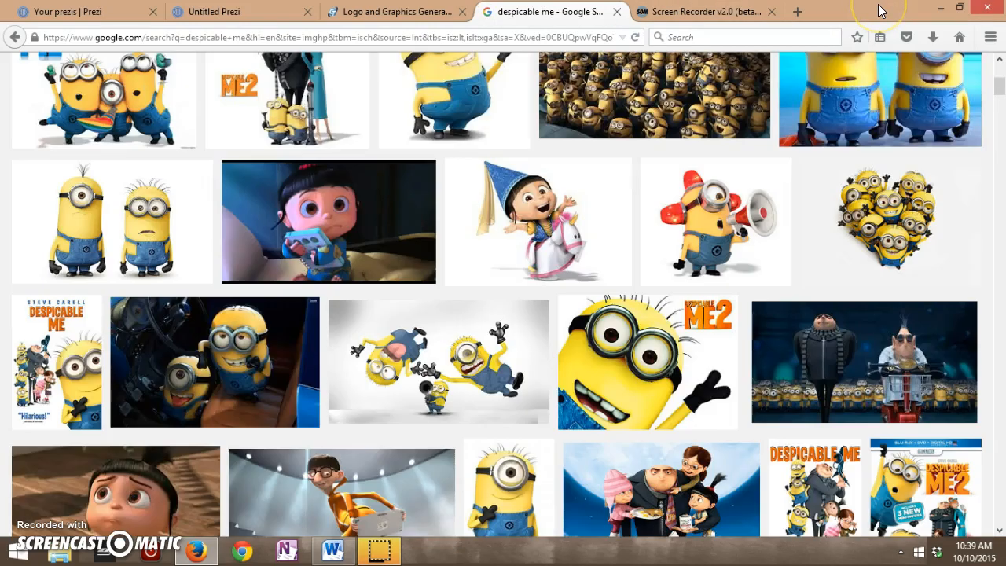
{"action": "scroll", "coordinate": [877, 4], "scroll_direction": "down", "scroll_amount": 2}
{"action": "scroll", "coordinate": [878, 4], "scroll_direction": "up", "scroll_amount": 3}
{"action": "scroll", "coordinate": [877, 4], "scroll_direction": "down", "scroll_amount": 1}
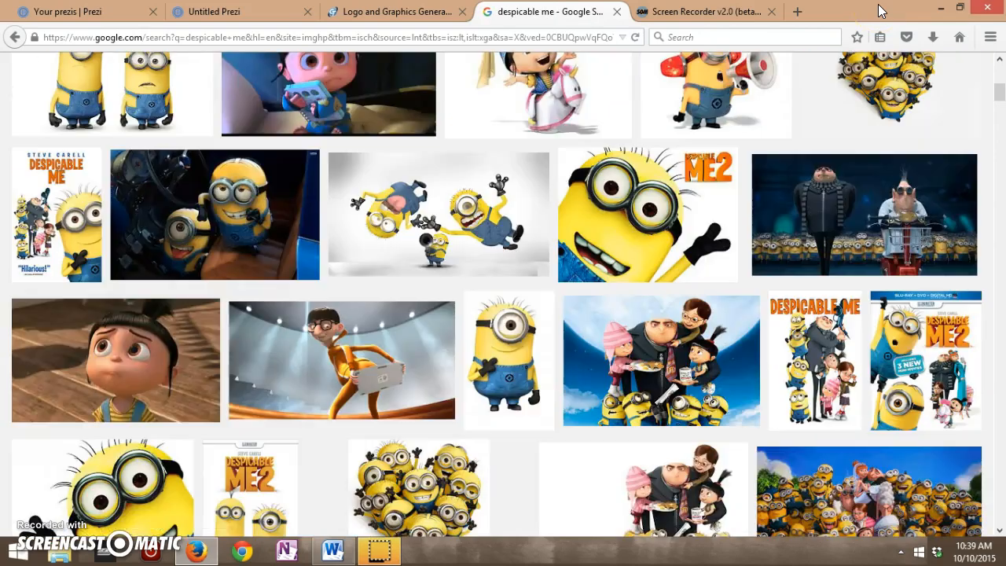
{"action": "left_click", "coordinate": [403, 316]}
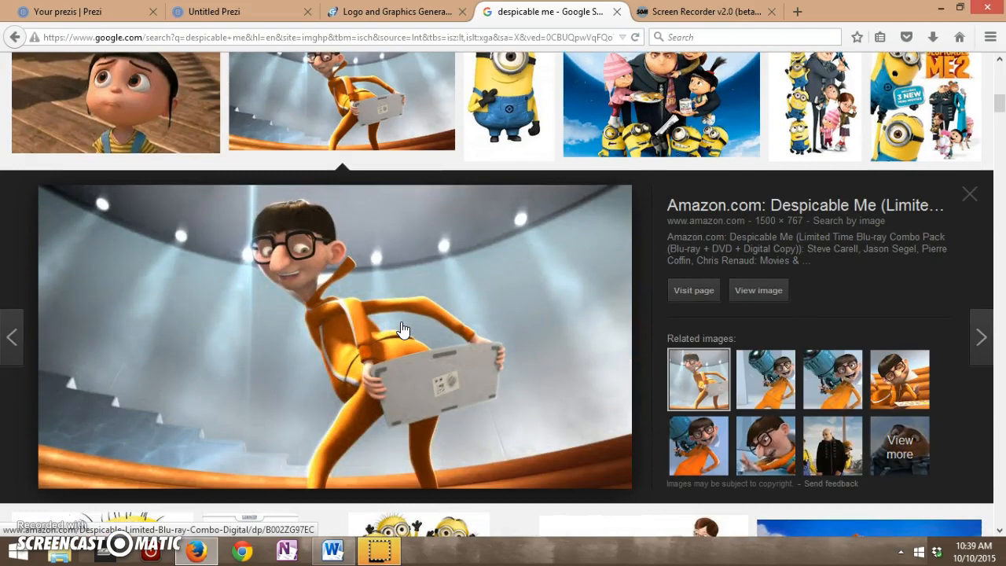
- Save the enlarged picture of the character in the orange suit to the Desktop as a JPEG named "vector"
{"action": "left_click", "coordinate": [318, 292]}
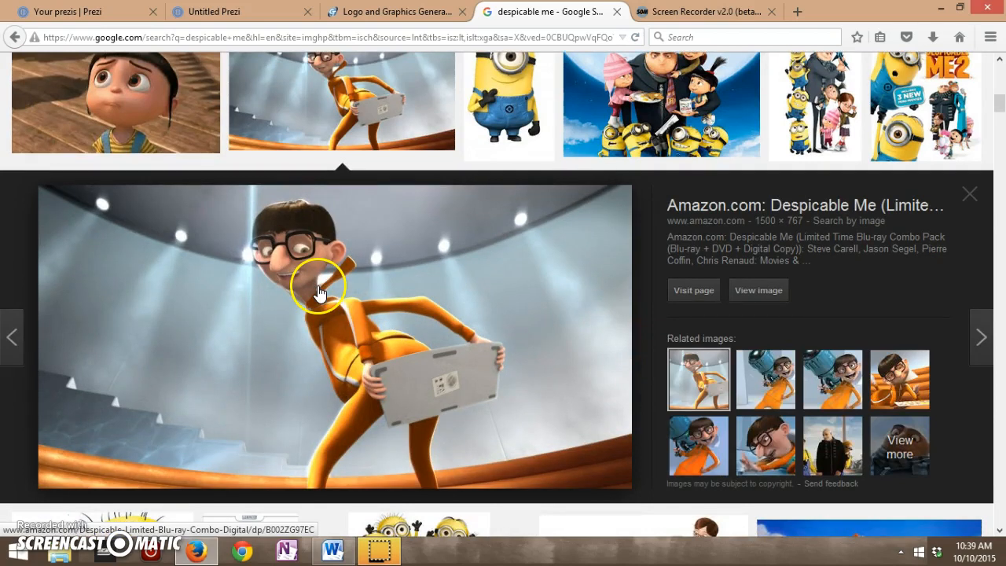
{"action": "right_click", "coordinate": [318, 292]}
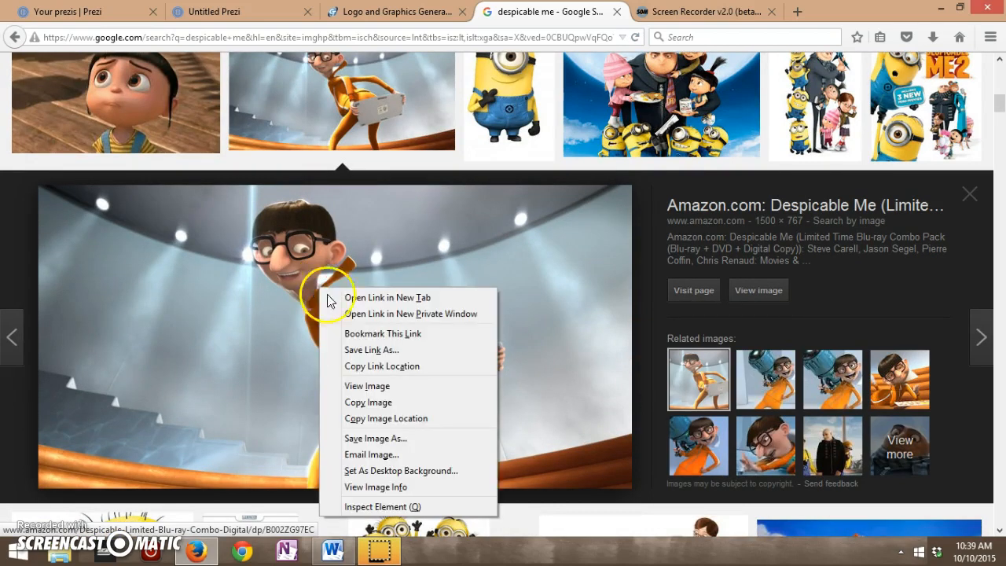
{"action": "left_click", "coordinate": [357, 437]}
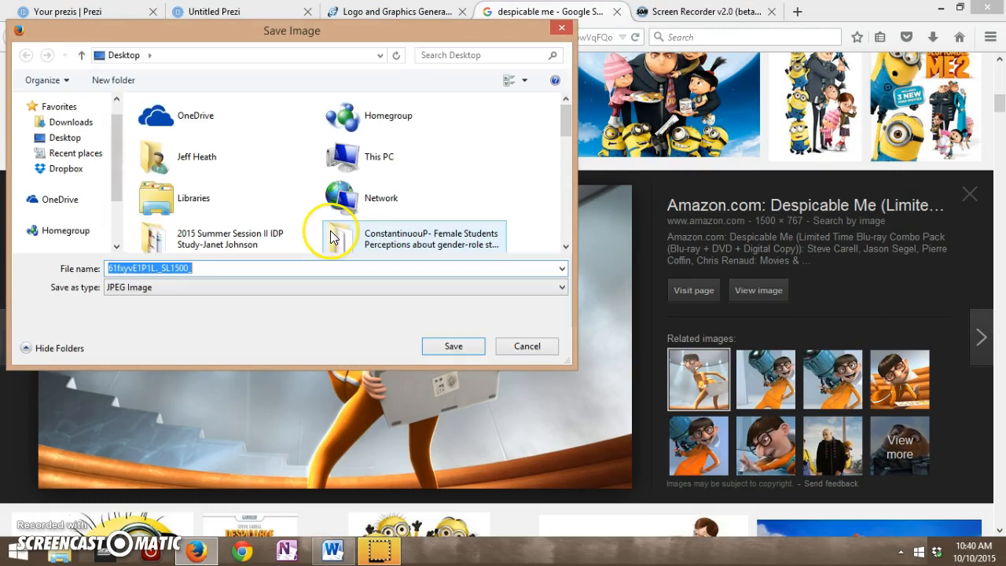
{"action": "type", "text": "vector"}
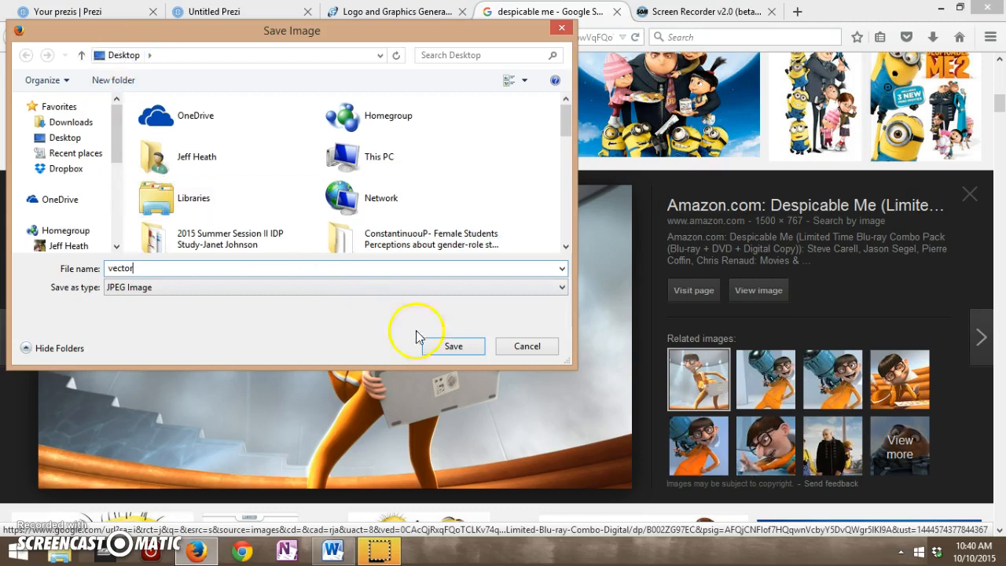
{"action": "left_click", "coordinate": [442, 346]}
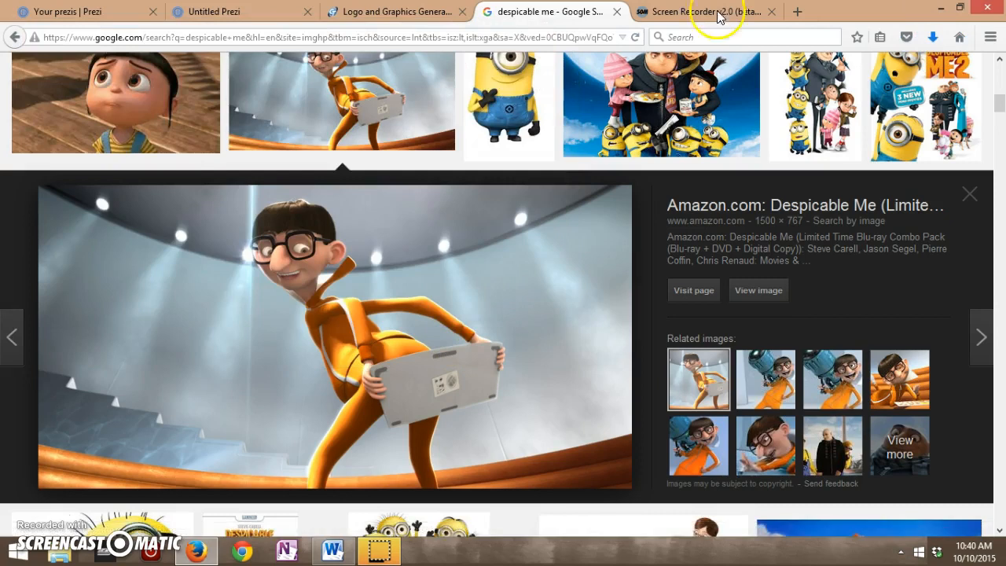
- Switch to the untitled prezi and insert the image file "vector" from the Desktop
{"action": "left_click", "coordinate": [220, 11]}
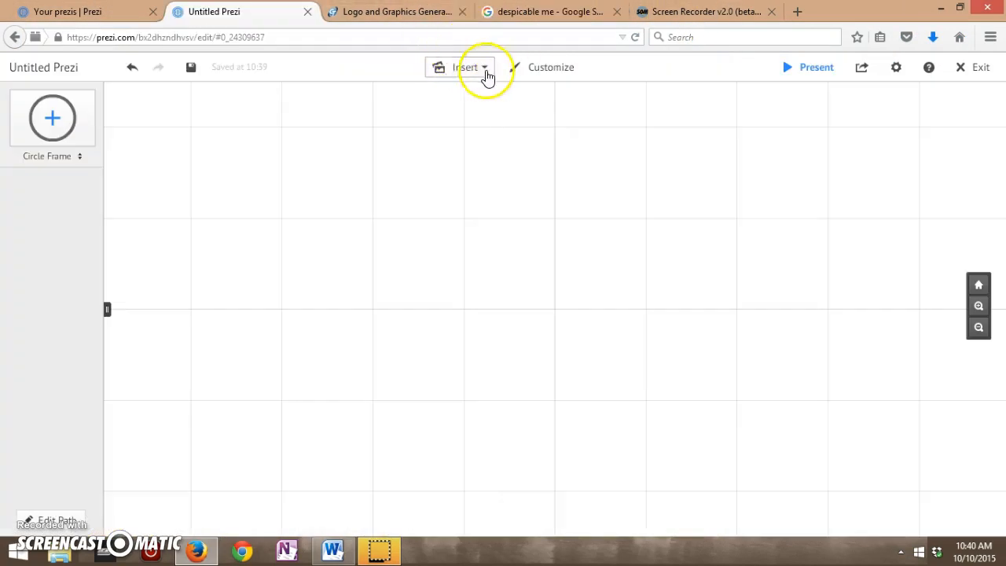
{"action": "left_click", "coordinate": [486, 69]}
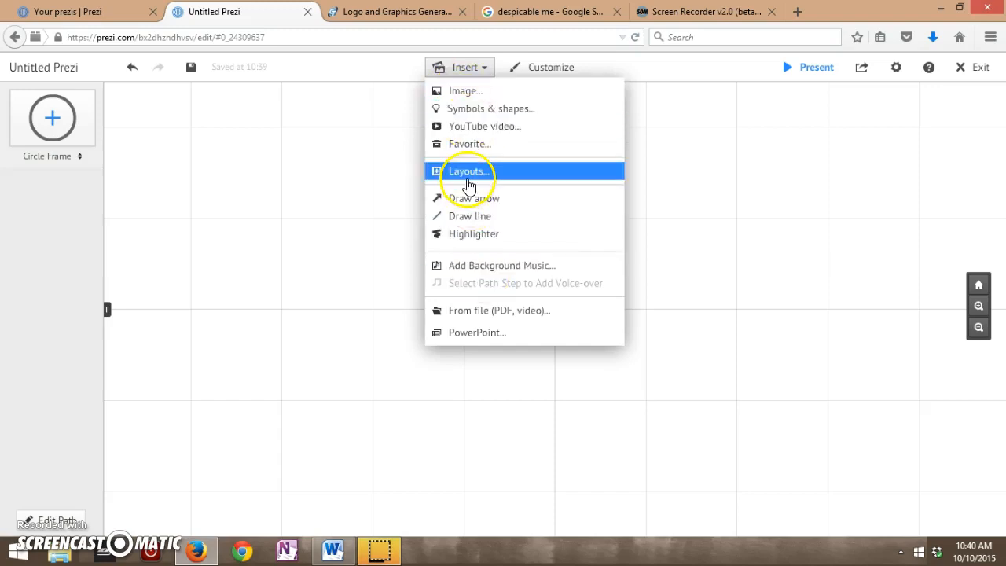
{"action": "left_click", "coordinate": [464, 91]}
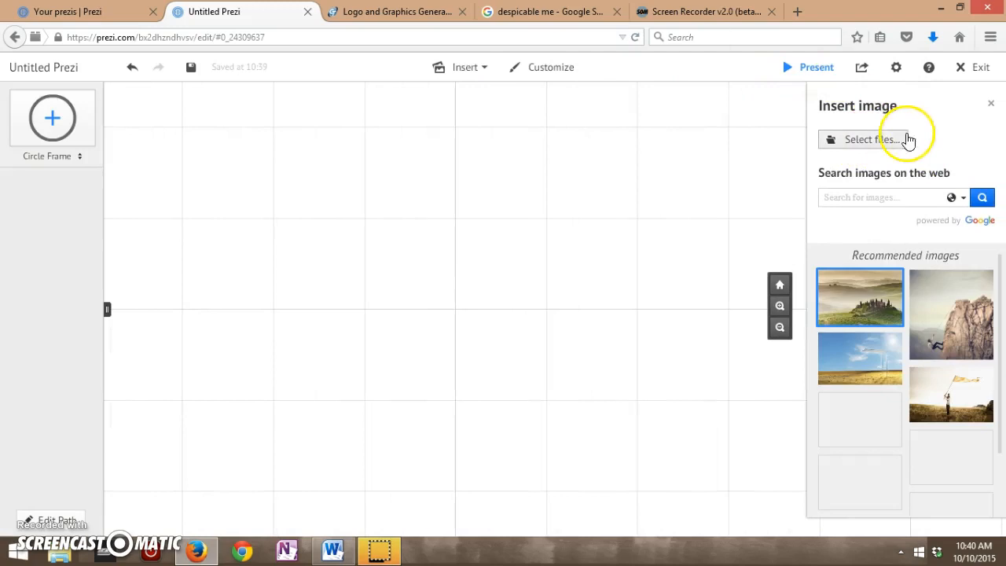
{"action": "left_click", "coordinate": [870, 146]}
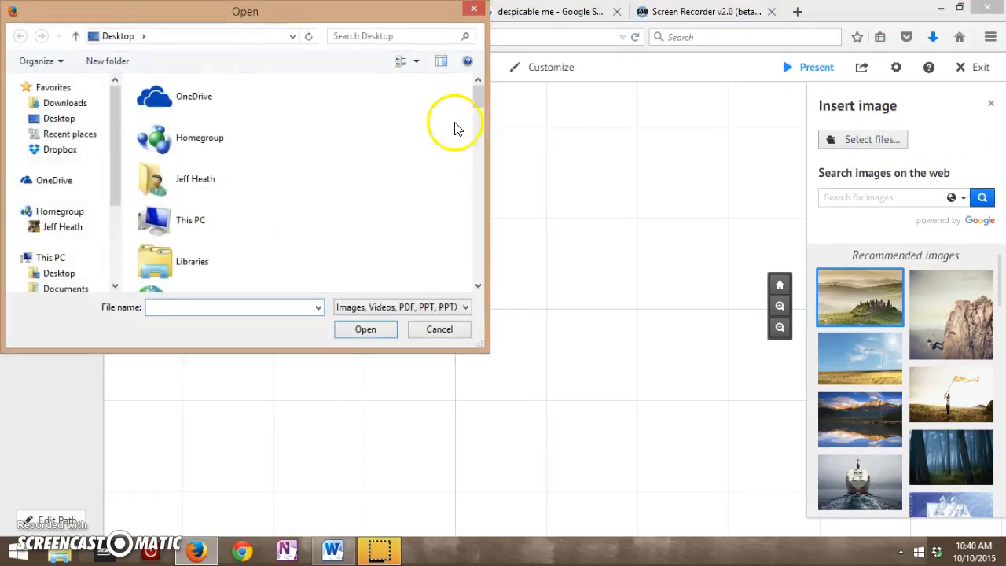
{"action": "left_click_drag", "start_coordinate": [477, 97], "coordinate": [478, 274]}
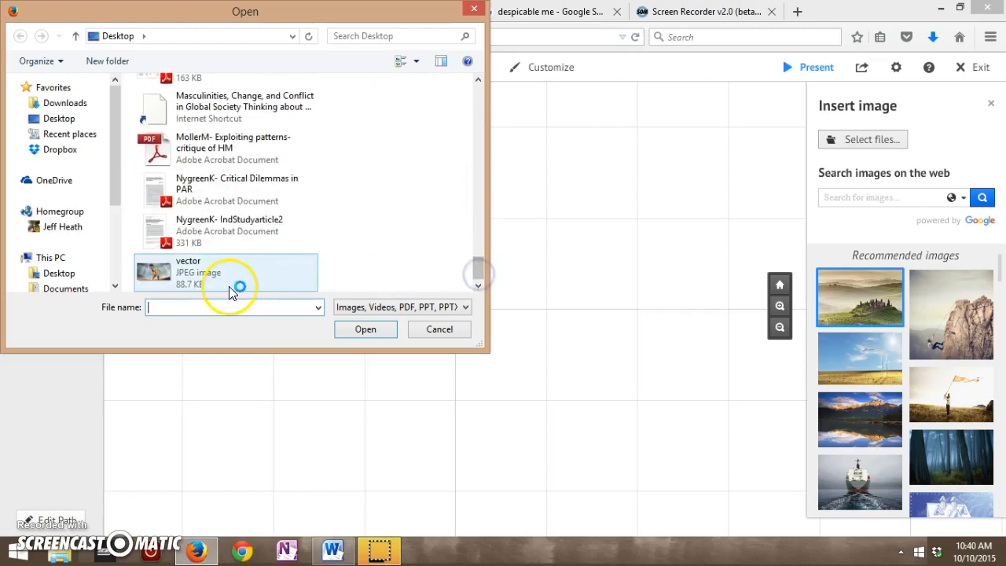
{"action": "double_click", "coordinate": [157, 271]}
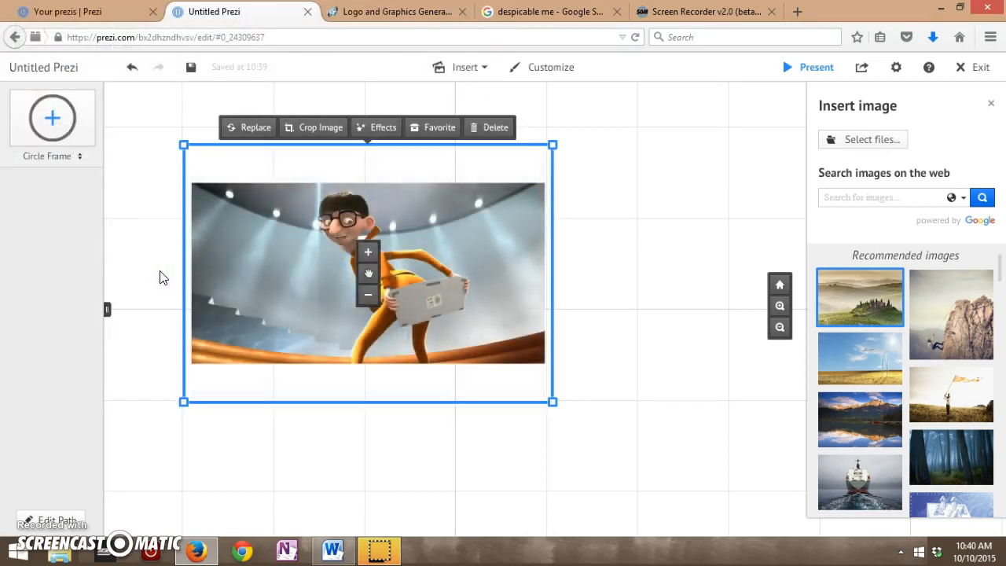
- Move the inserted picture closer to the canvas centre and crop away strips along its left and right sides
{"action": "left_click_drag", "start_coordinate": [506, 294], "coordinate": [544, 320]}
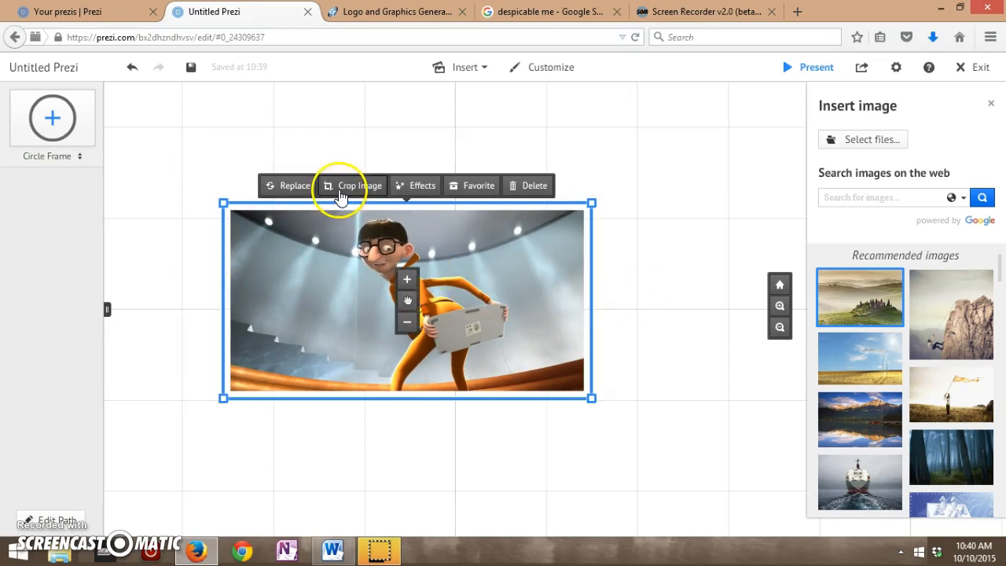
{"action": "left_click", "coordinate": [340, 200]}
{"action": "left_click_drag", "start_coordinate": [234, 210], "coordinate": [289, 207]}
{"action": "left_click_drag", "start_coordinate": [580, 211], "coordinate": [541, 210]}
{"action": "left_click", "coordinate": [626, 174]}
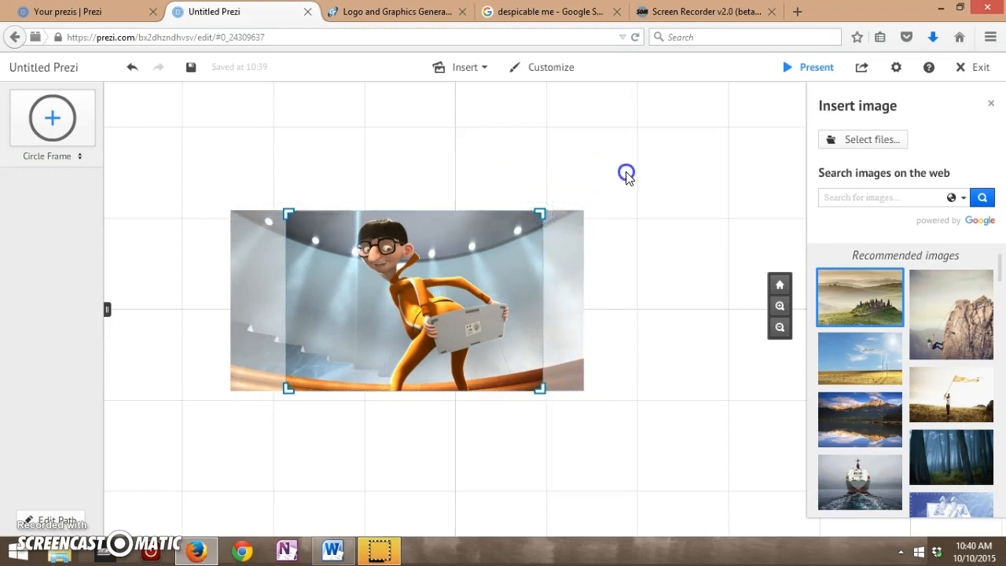
{"action": "left_click", "coordinate": [490, 265]}
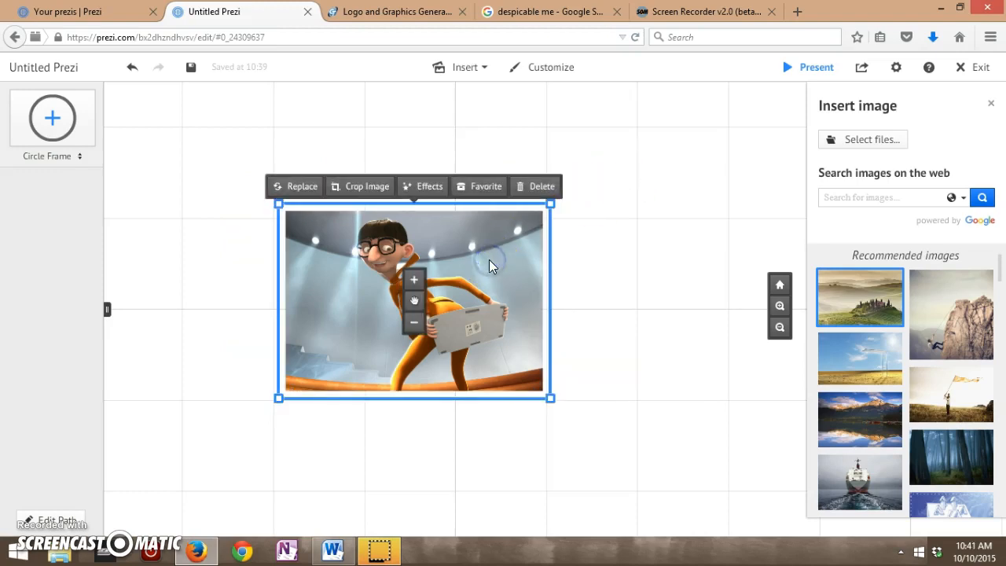
- Reposition the cropped picture and enlarge it proportionally to more than twice its size on the canvas
{"action": "left_click_drag", "start_coordinate": [527, 241], "coordinate": [506, 283]}
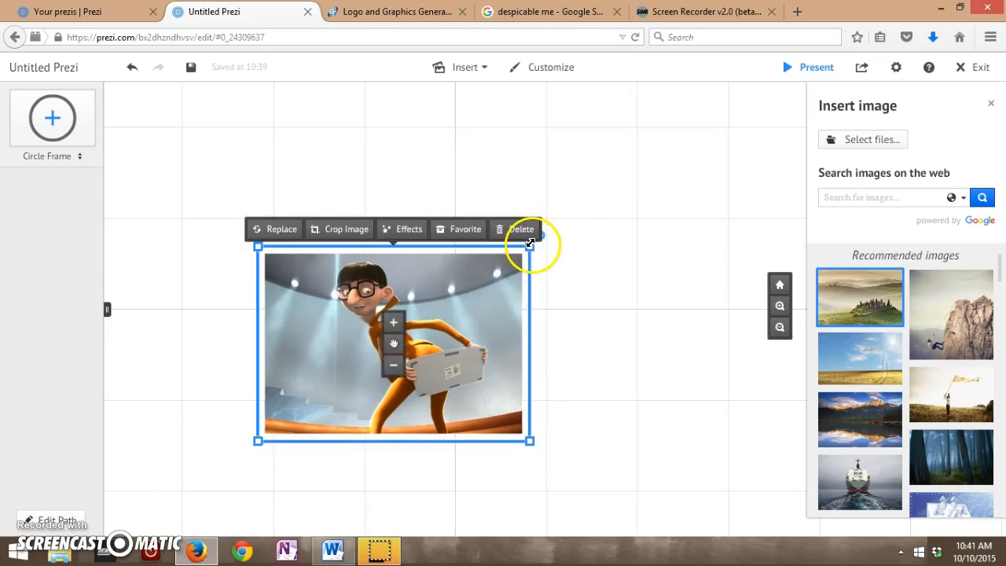
{"action": "left_click_drag", "start_coordinate": [530, 244], "coordinate": [709, 131]}
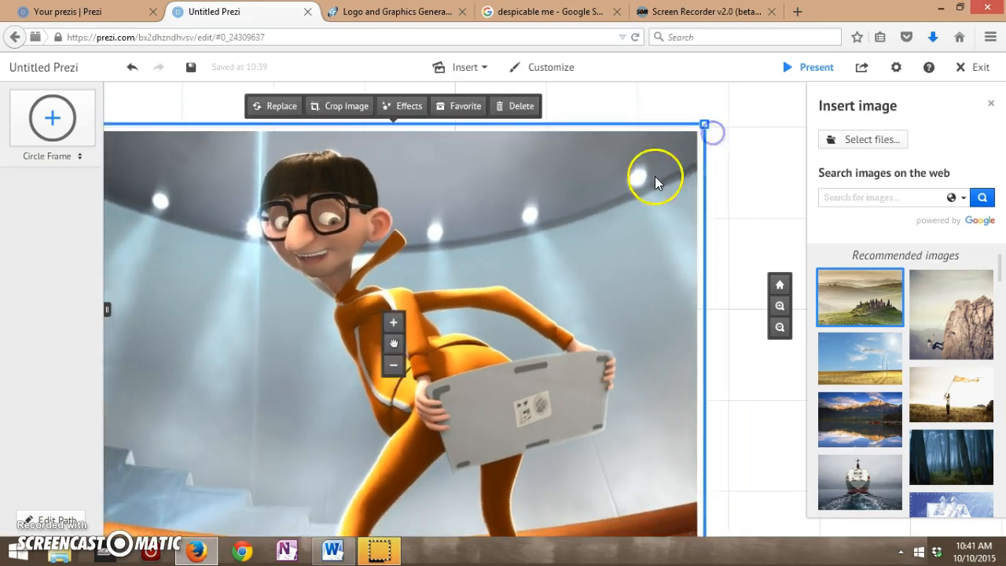
{"action": "left_click", "coordinate": [655, 176]}
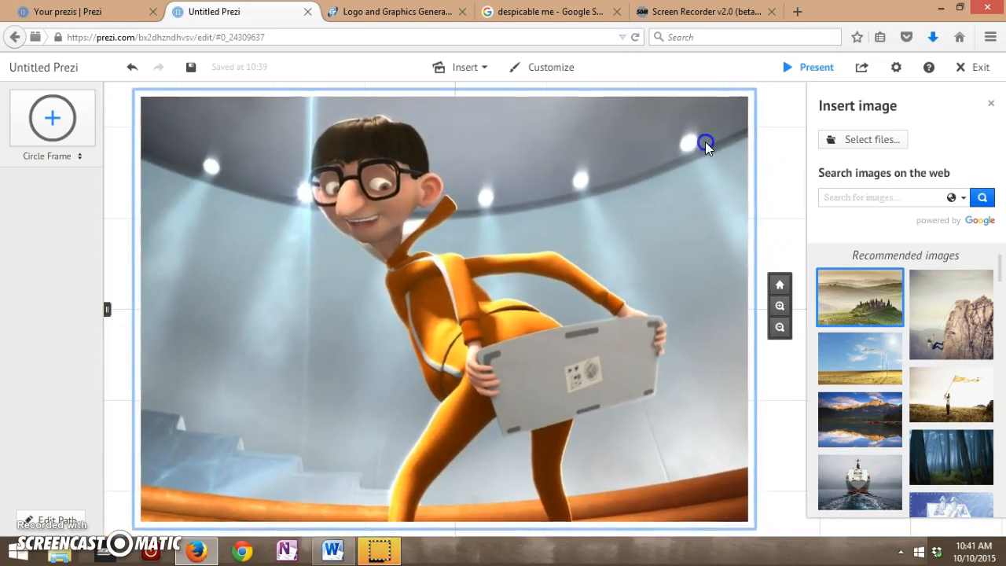
{"action": "left_click", "coordinate": [705, 141]}
{"action": "left_click", "coordinate": [766, 160]}
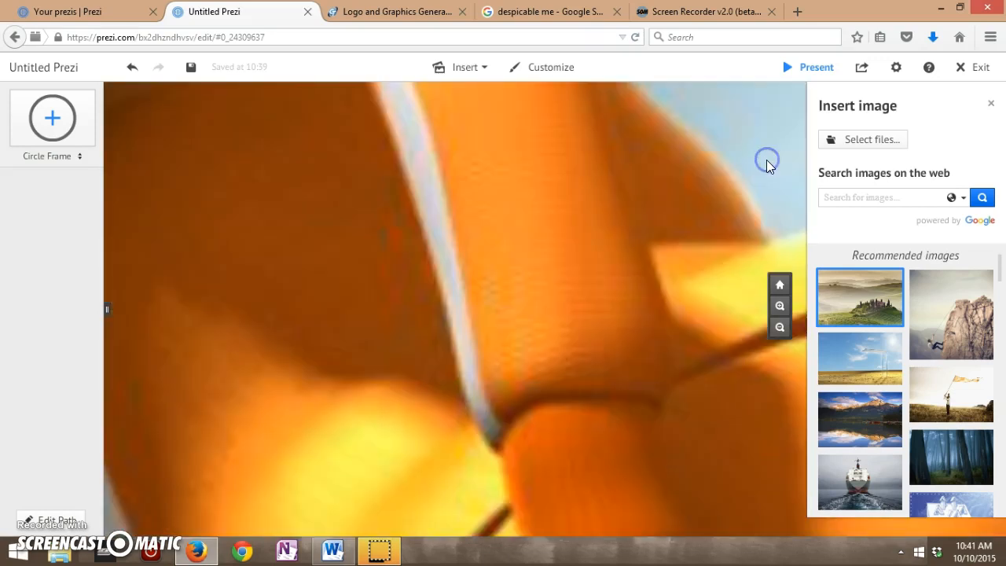
{"action": "left_click", "coordinate": [779, 328]}
{"action": "left_click", "coordinate": [778, 330]}
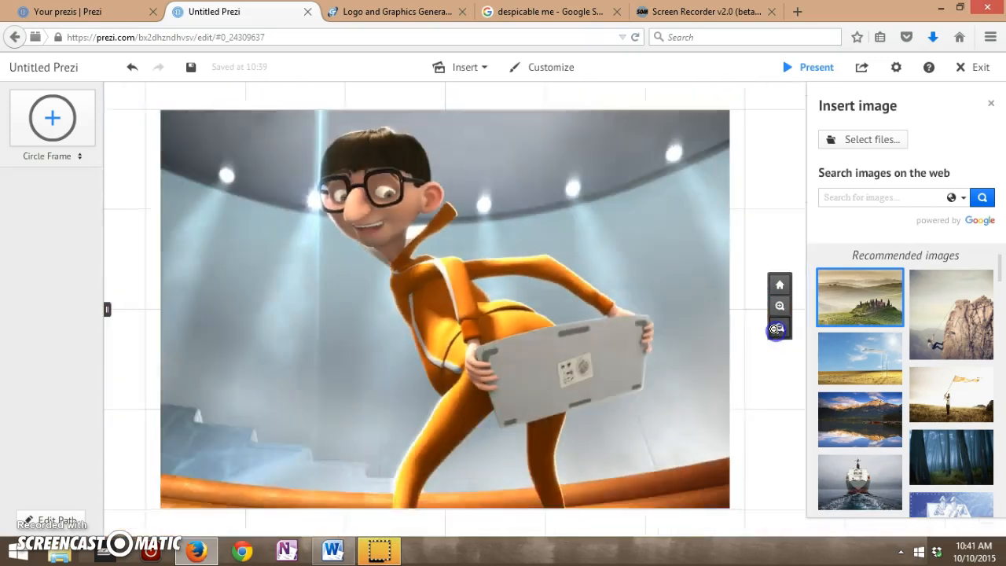
{"action": "left_click", "coordinate": [779, 328]}
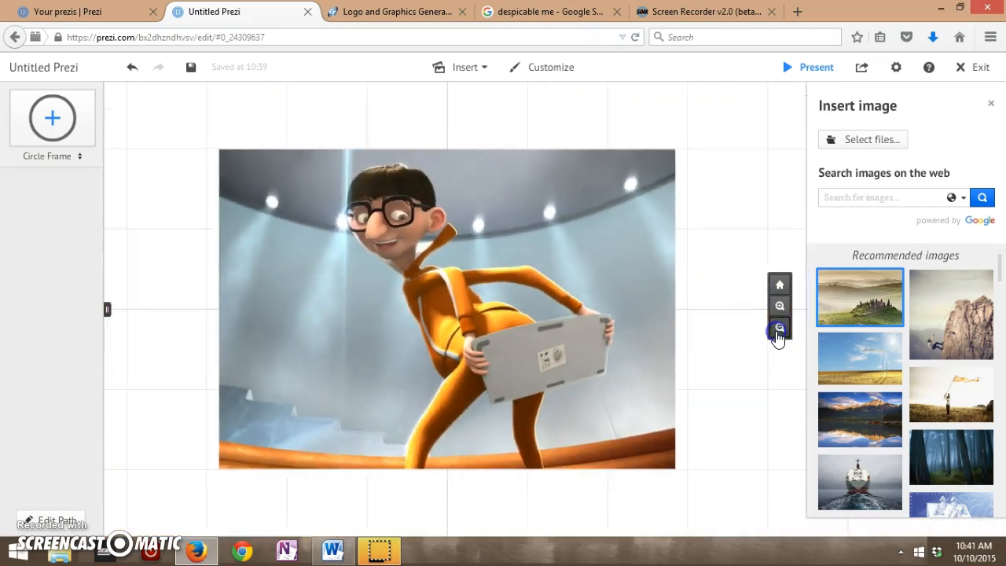
{"action": "left_click", "coordinate": [736, 213]}
{"action": "mouse_move", "coordinate": [736, 212]}
{"action": "left_mouse_down"}
{"action": "mouse_move", "coordinate": [684, 200]}
{"action": "mouse_move", "coordinate": [730, 196]}
{"action": "mouse_move", "coordinate": [748, 208]}
{"action": "left_mouse_up"}
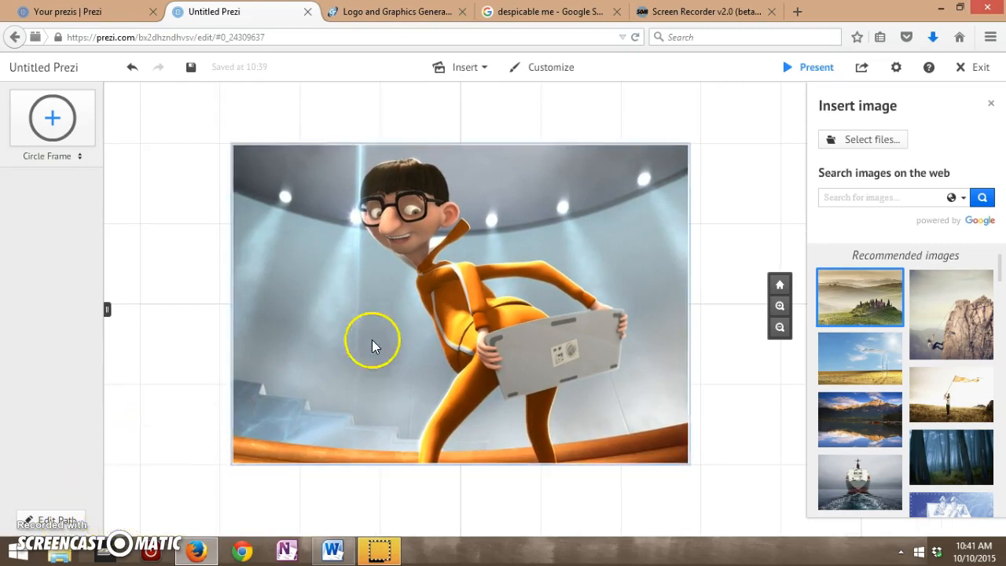
- Add the picture to the presentation path as step 1 and finish editing the path
{"action": "left_click", "coordinate": [269, 390]}
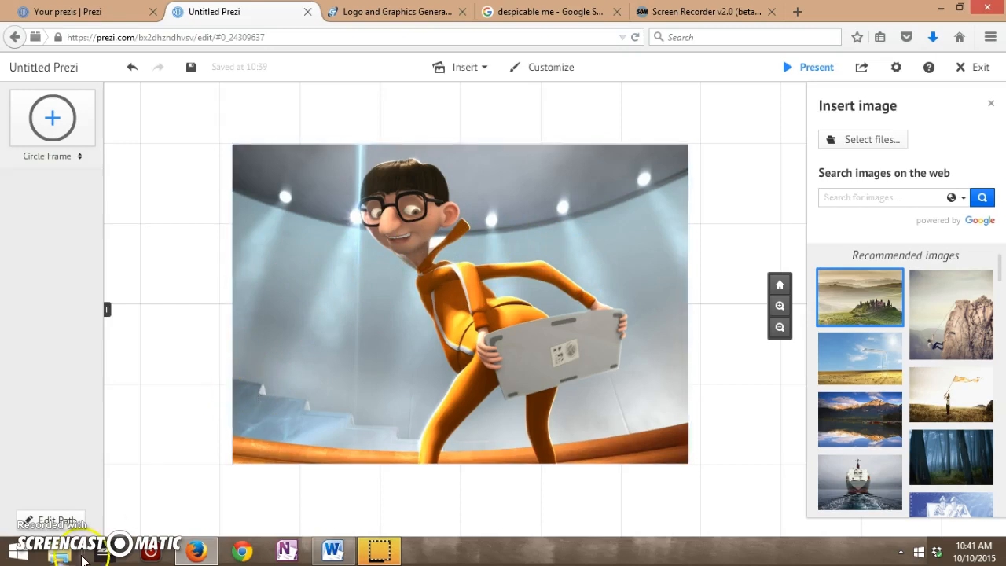
{"action": "left_click", "coordinate": [54, 525]}
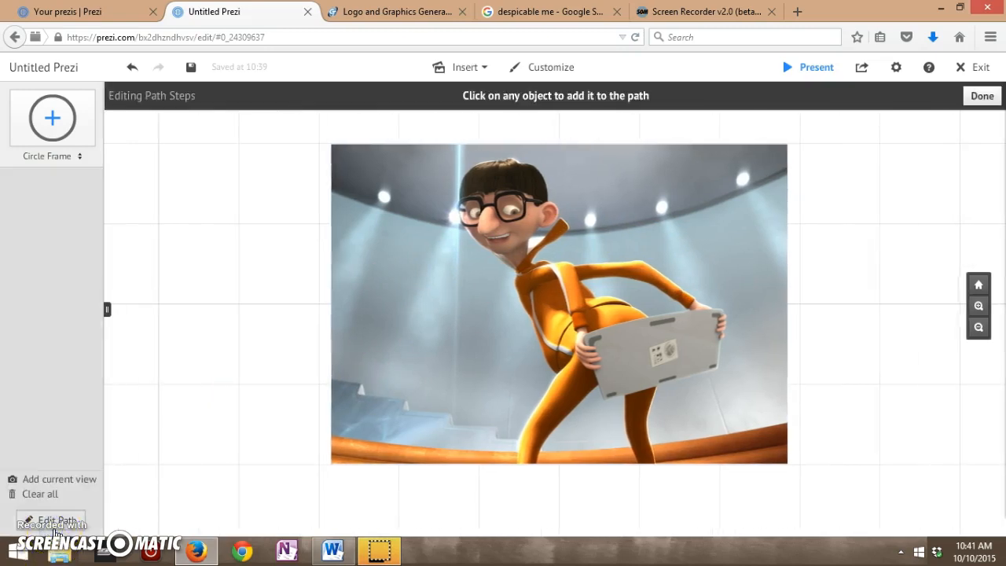
{"action": "left_click", "coordinate": [33, 228]}
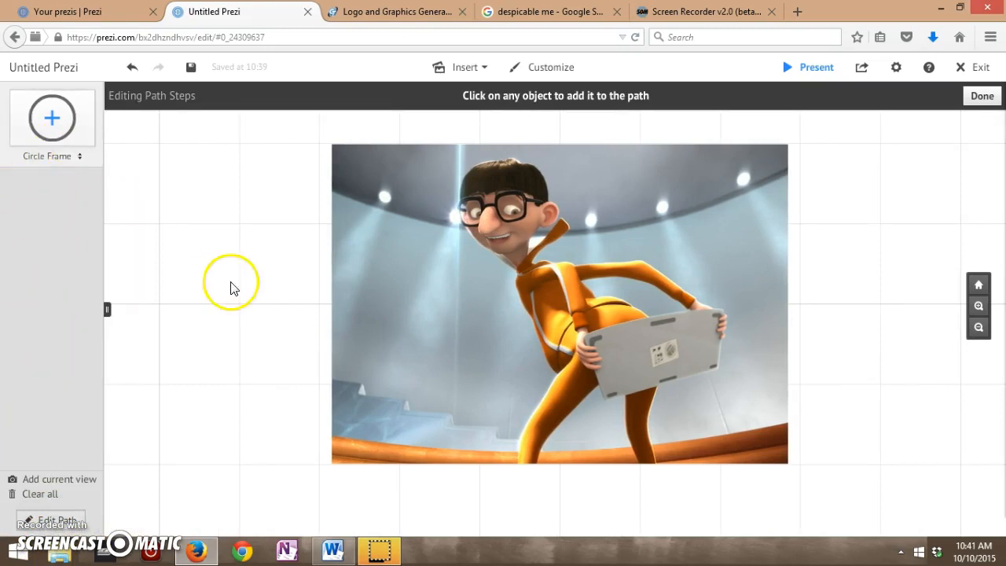
{"action": "left_click", "coordinate": [344, 297]}
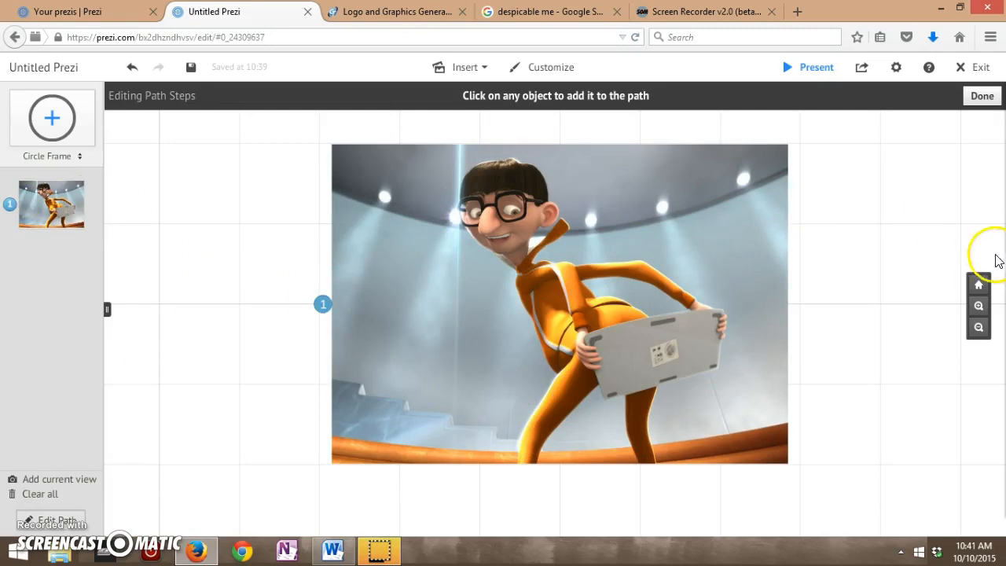
{"action": "left_click", "coordinate": [976, 285]}
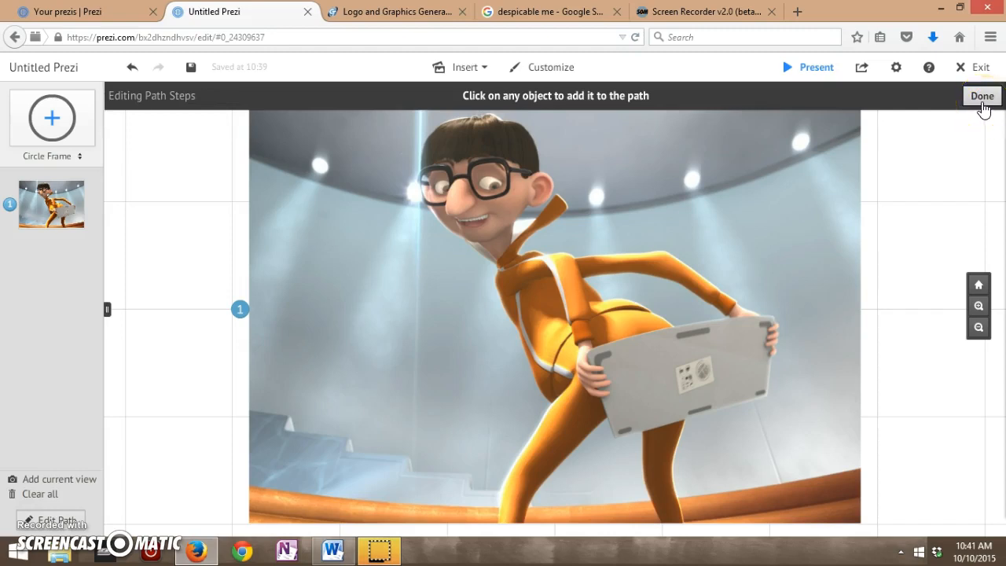
{"action": "left_click", "coordinate": [982, 98]}
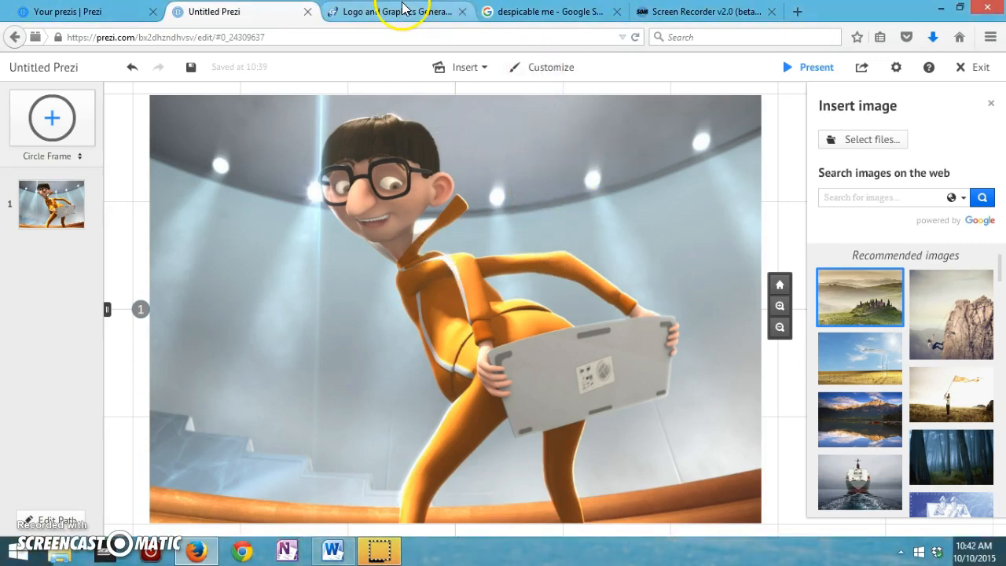
- Add the text "Vector Prezi" on the picture, place it near the upper edge beside the character's head, and delete it again
{"action": "double_click", "coordinate": [210, 271]}
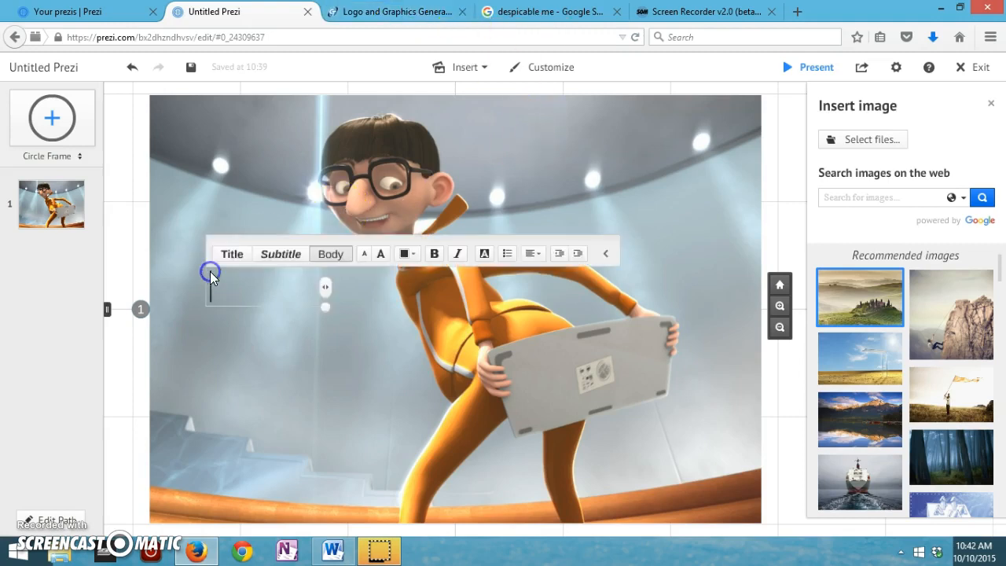
{"action": "type", "text": "Vector Prezi"}
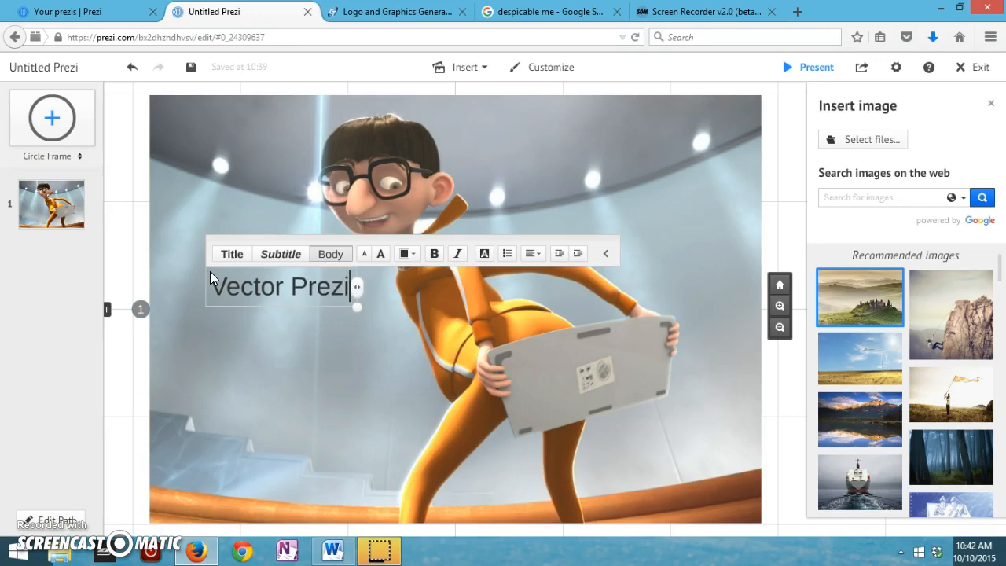
{"action": "left_click", "coordinate": [235, 363]}
{"action": "left_click_drag", "start_coordinate": [262, 286], "coordinate": [556, 121]}
{"action": "left_click", "coordinate": [547, 126]}
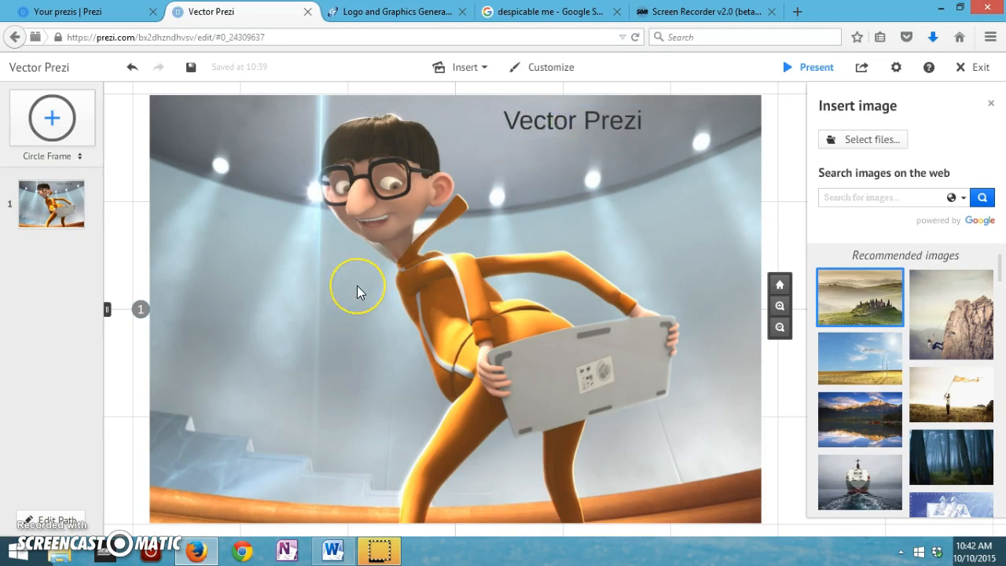
{"action": "left_click", "coordinate": [550, 124]}
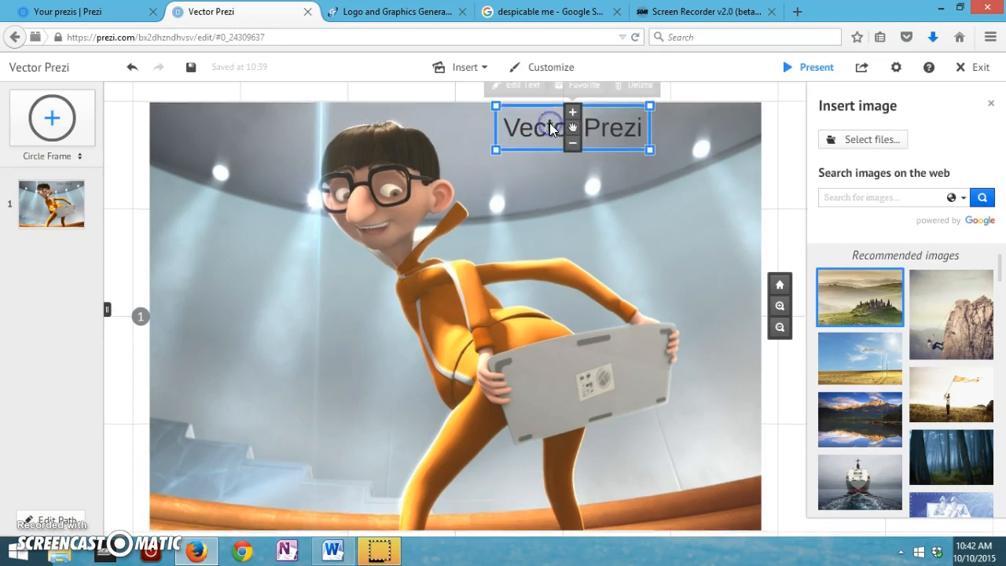
{"action": "key", "text": "Delete"}
- Switch to the Cool Text website and look over its logo styles, closing the advertising page that opens
{"action": "left_click", "coordinate": [364, 12]}
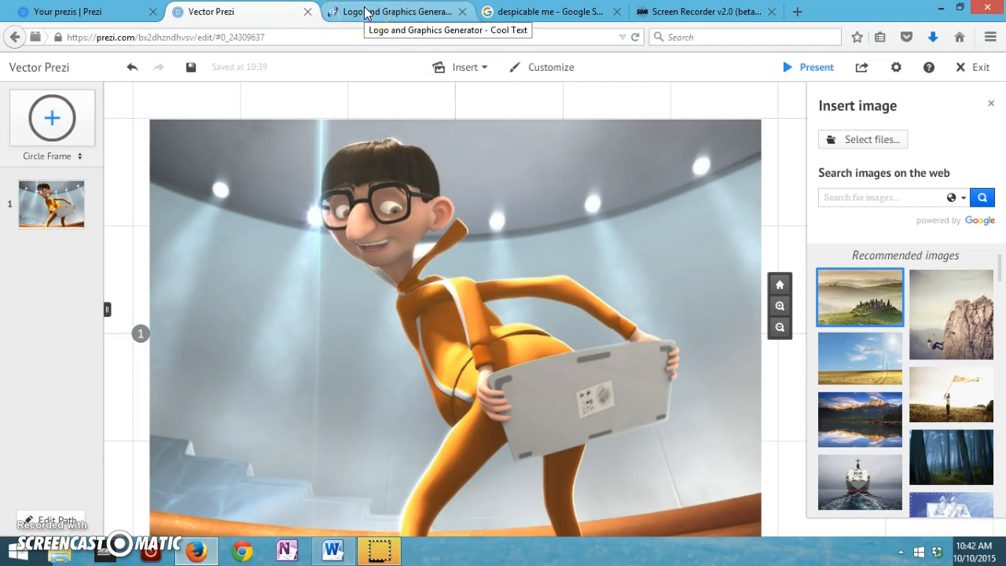
{"action": "left_click", "coordinate": [363, 12]}
{"action": "left_click", "coordinate": [104, 36]}
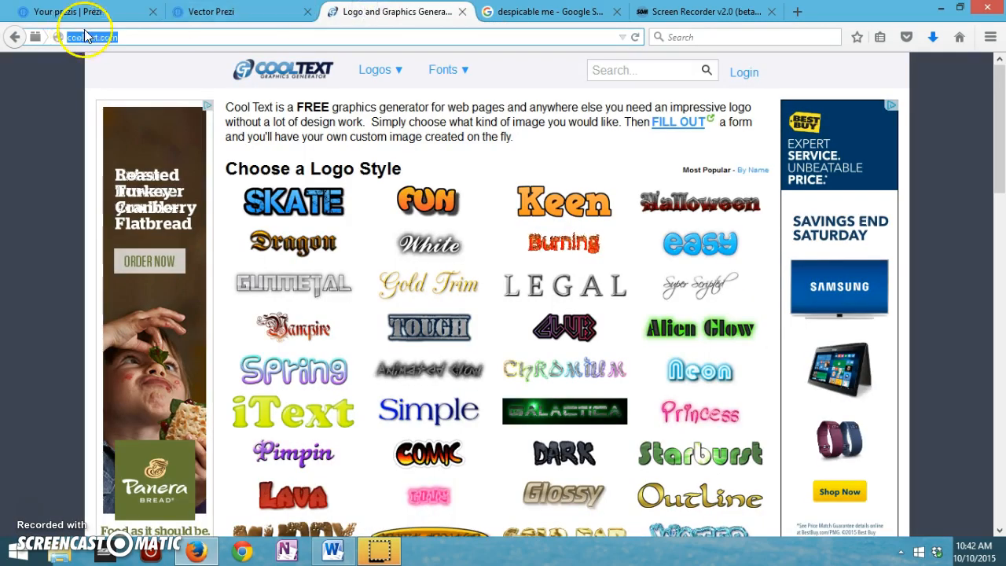
{"action": "left_click", "coordinate": [129, 38]}
{"action": "left_click_drag", "start_coordinate": [1002, 192], "coordinate": [981, 164]}
{"action": "left_click", "coordinate": [982, 166]}
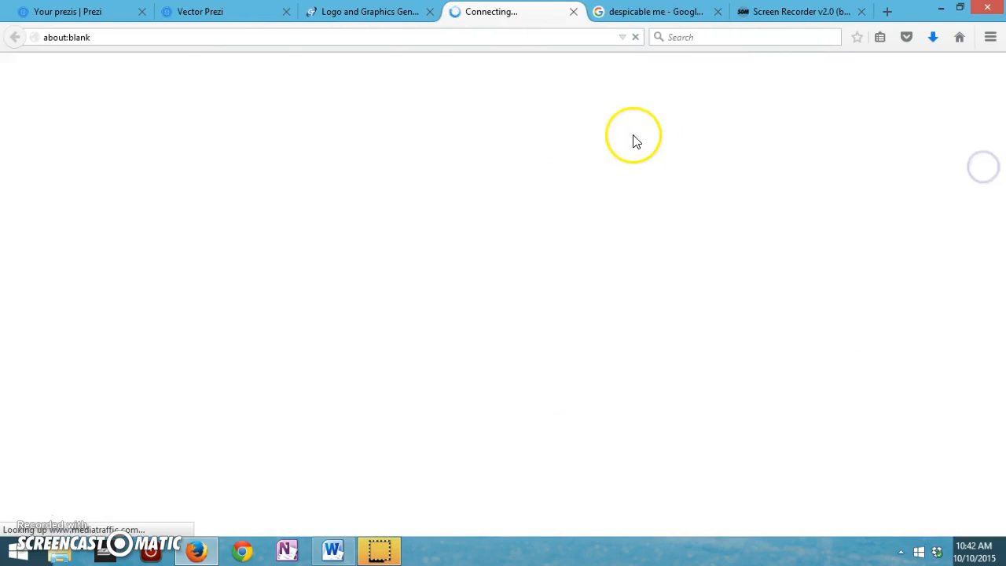
{"action": "left_click", "coordinate": [574, 12]}
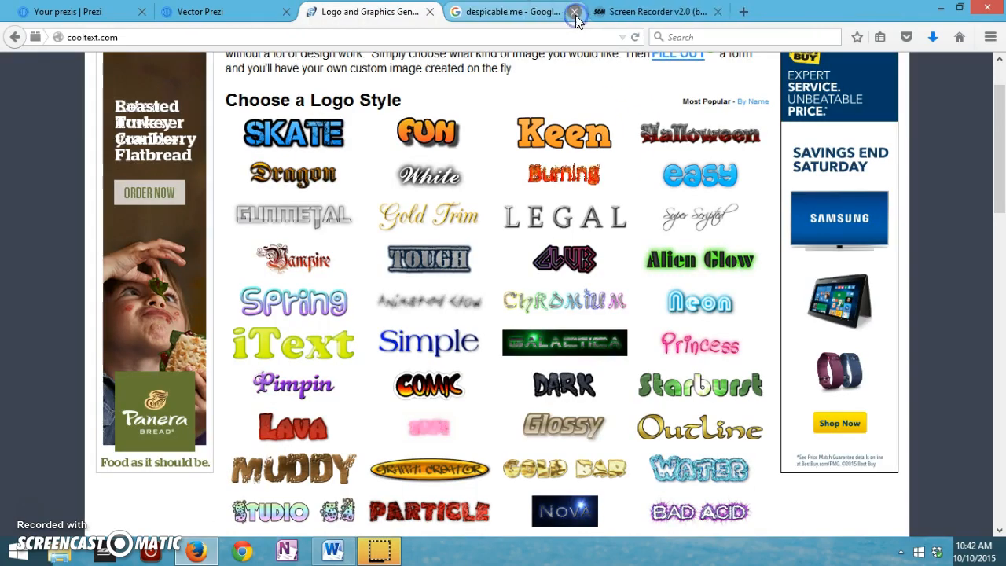
- Open the Keen logo style's design page and close the advertising page that opens with it
{"action": "left_click", "coordinate": [306, 140]}
{"action": "mouse_move", "coordinate": [528, 148]}
{"action": "left_click", "coordinate": [536, 144]}
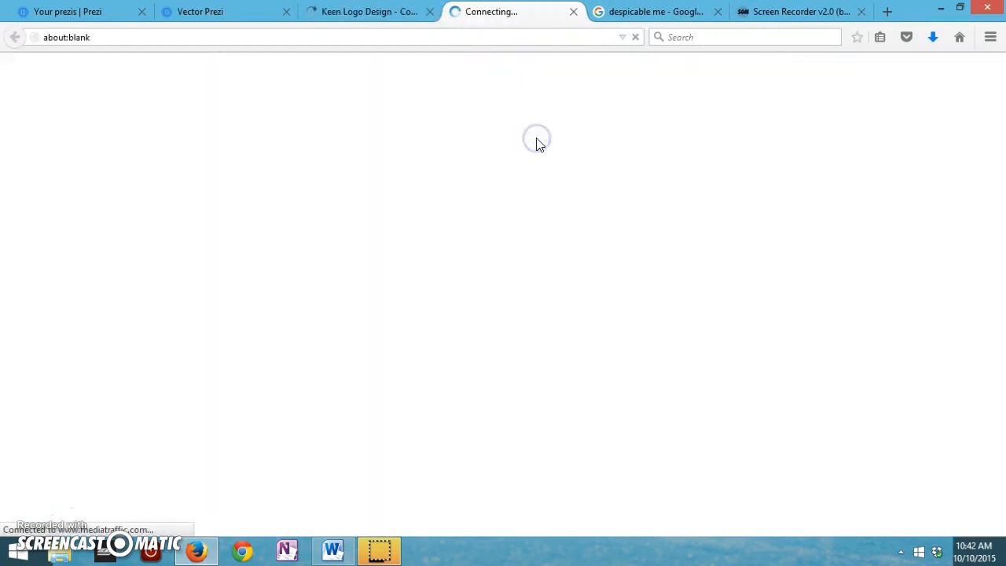
{"action": "left_click", "coordinate": [575, 13]}
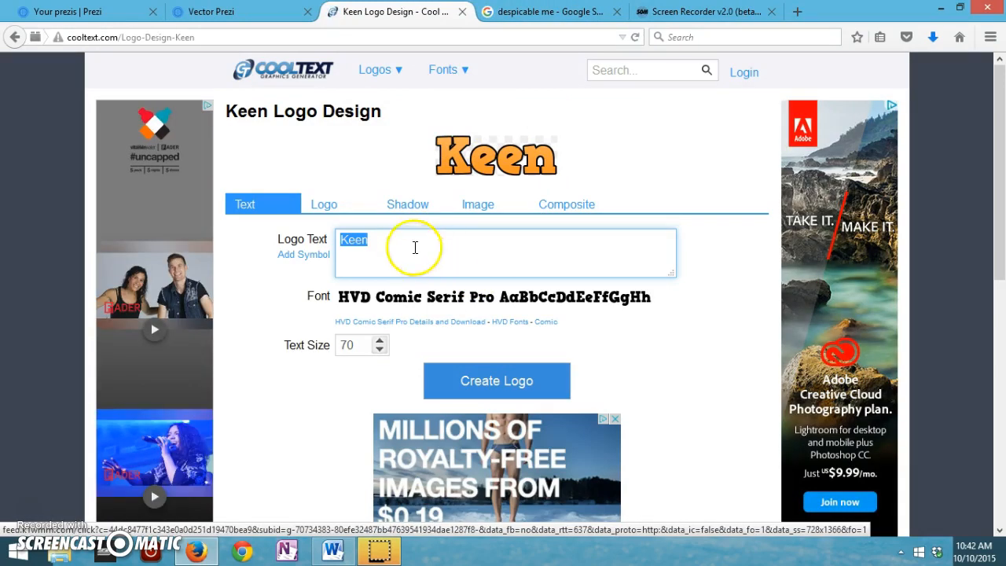
- Set the logo's font to Harry P from the Movies and TV category, closing the advertisements that open
{"action": "left_click", "coordinate": [351, 302]}
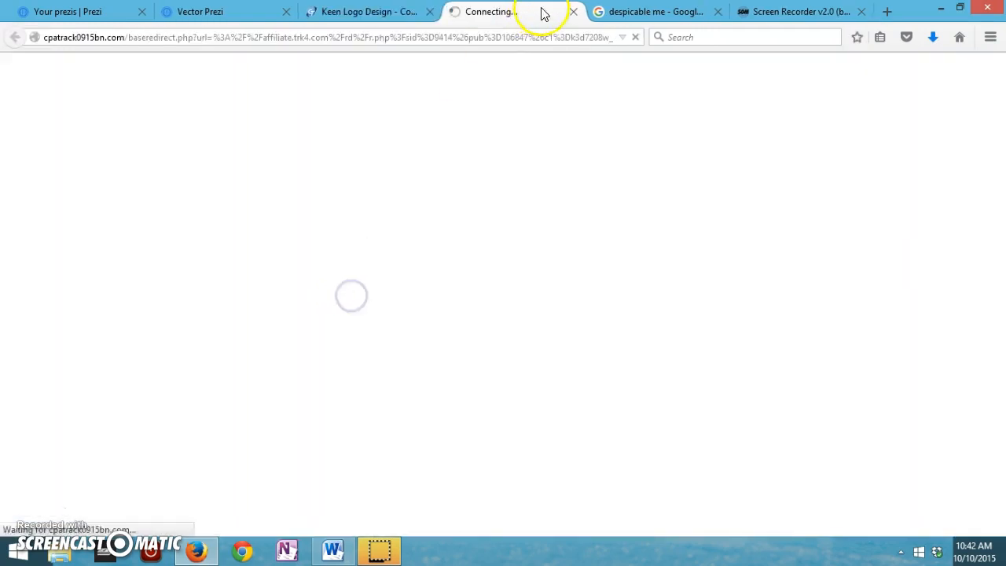
{"action": "left_click", "coordinate": [570, 11]}
{"action": "left_click", "coordinate": [355, 297]}
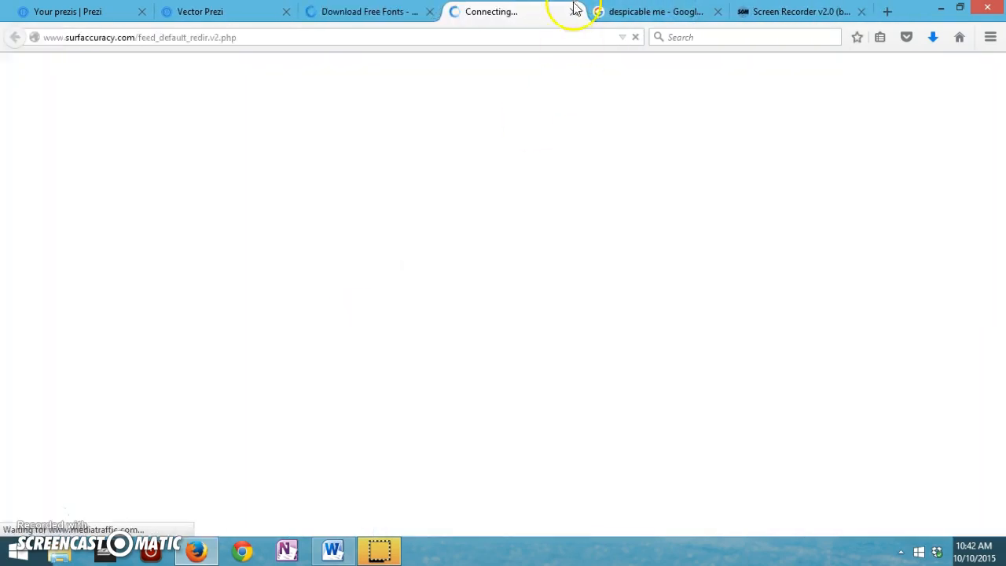
{"action": "left_click", "coordinate": [575, 12]}
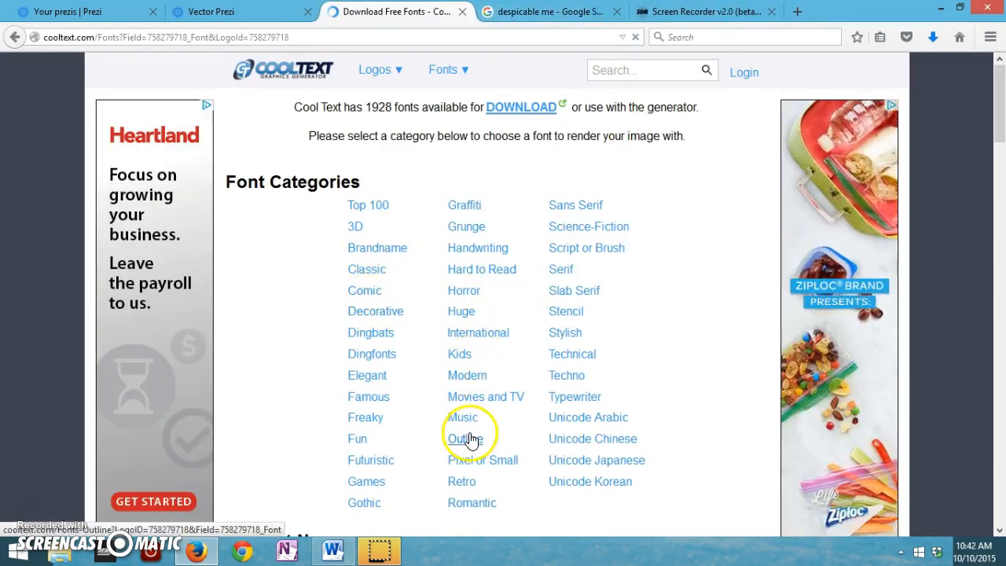
{"action": "left_click", "coordinate": [464, 400]}
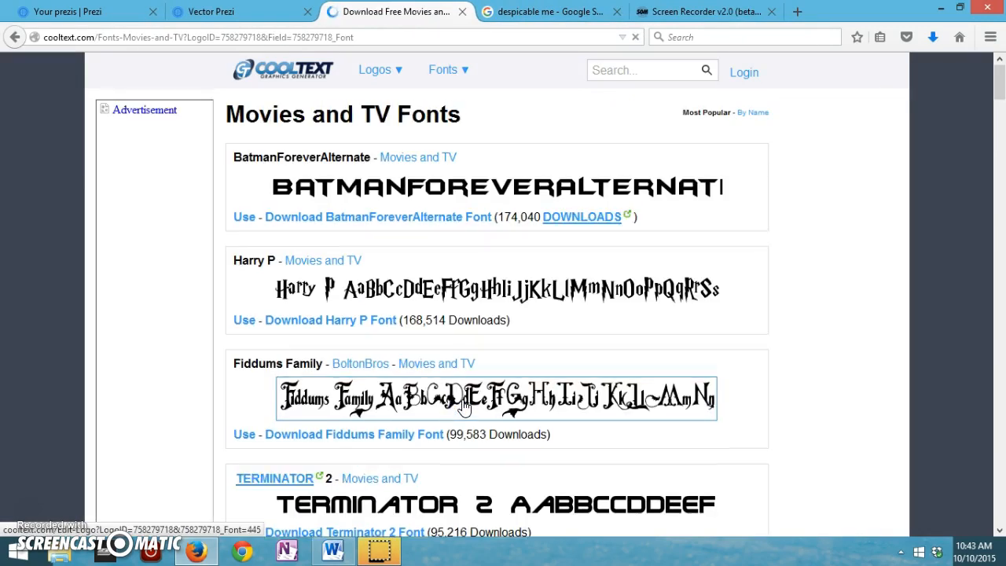
{"action": "left_click", "coordinate": [244, 319]}
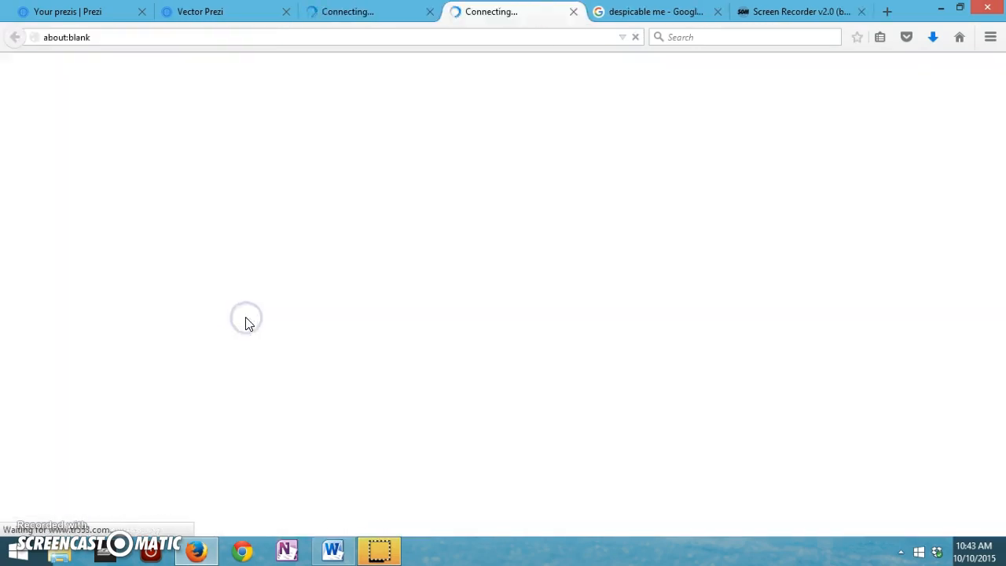
{"action": "left_click", "coordinate": [573, 12]}
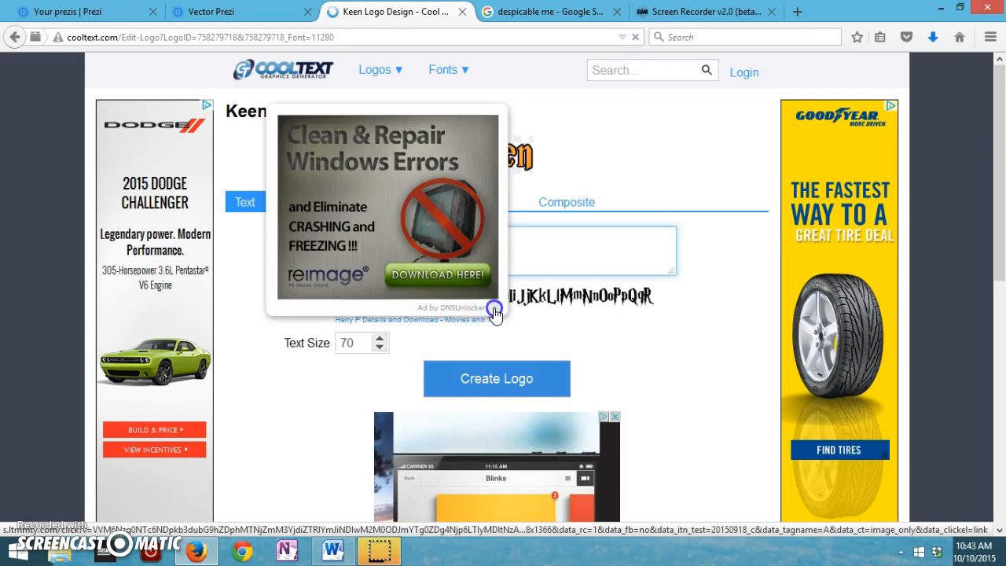
{"action": "left_click", "coordinate": [493, 311]}
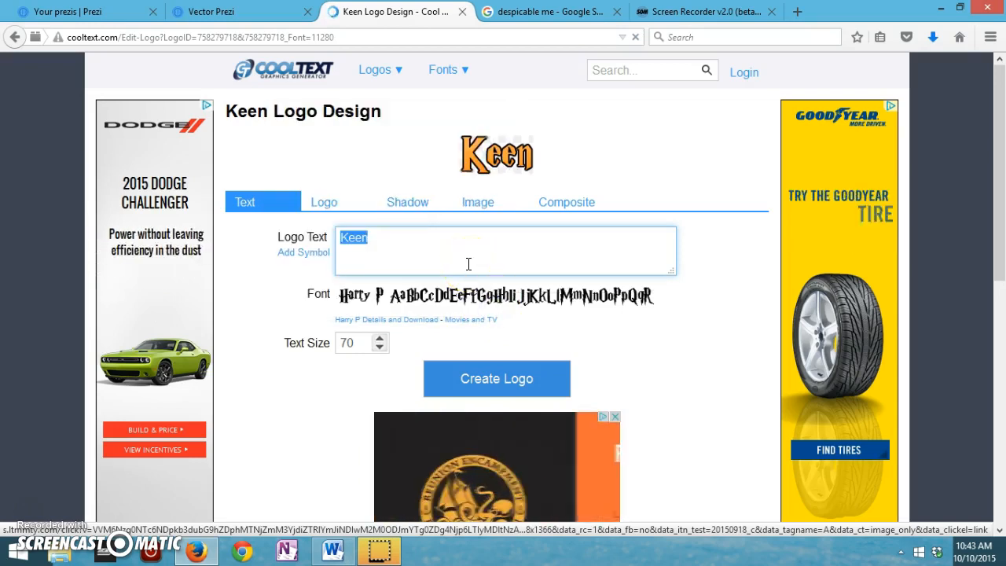
- Set the logo text to "Vector Prezi" and save the logo image to the Desktop as the PNG image vectortext
{"action": "type", "text": "Vector Prezi"}
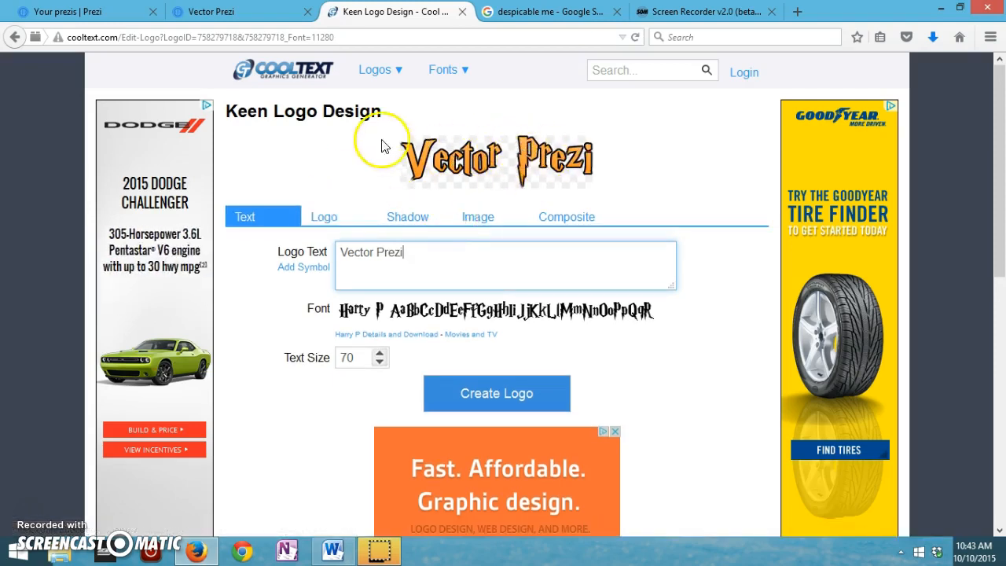
{"action": "right_click", "coordinate": [457, 167]}
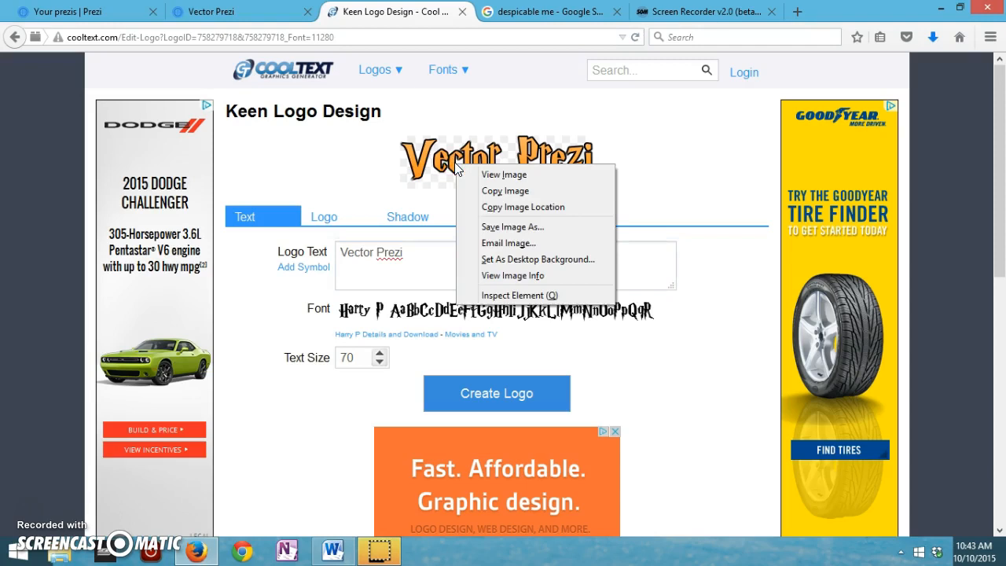
{"action": "left_click", "coordinate": [478, 226]}
{"action": "type", "text": "vect"}
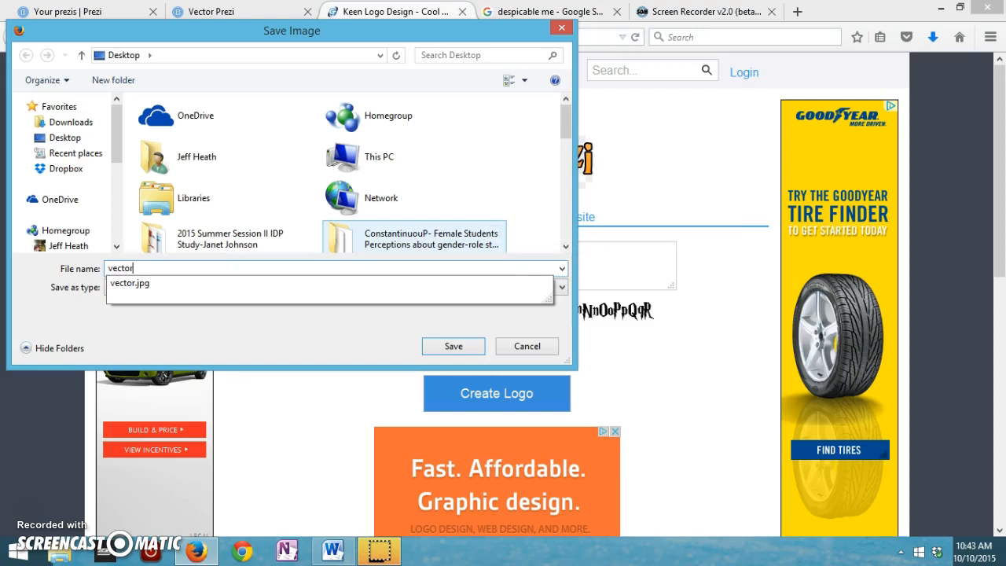
{"action": "type", "text": "ortext"}
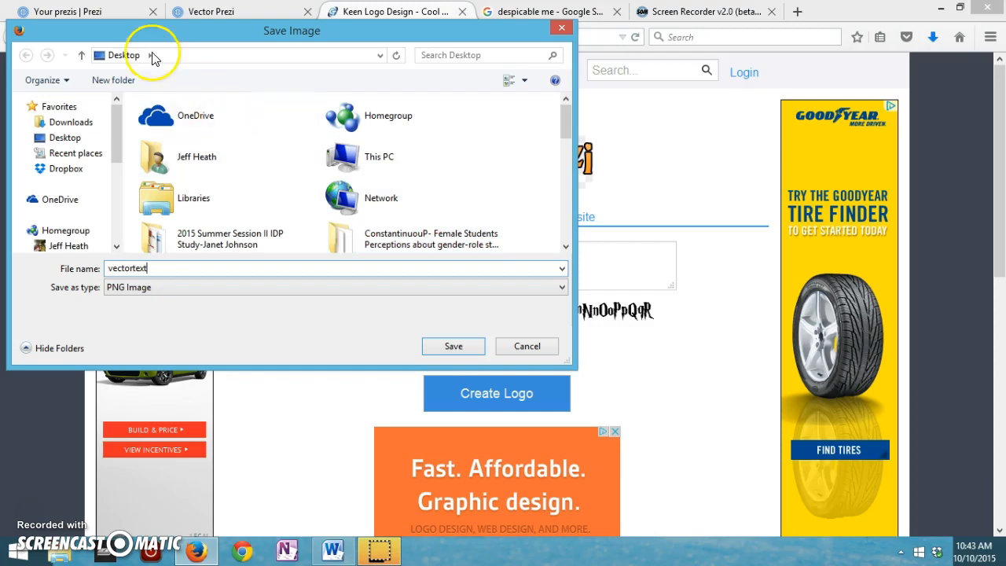
{"action": "left_click", "coordinate": [449, 346]}
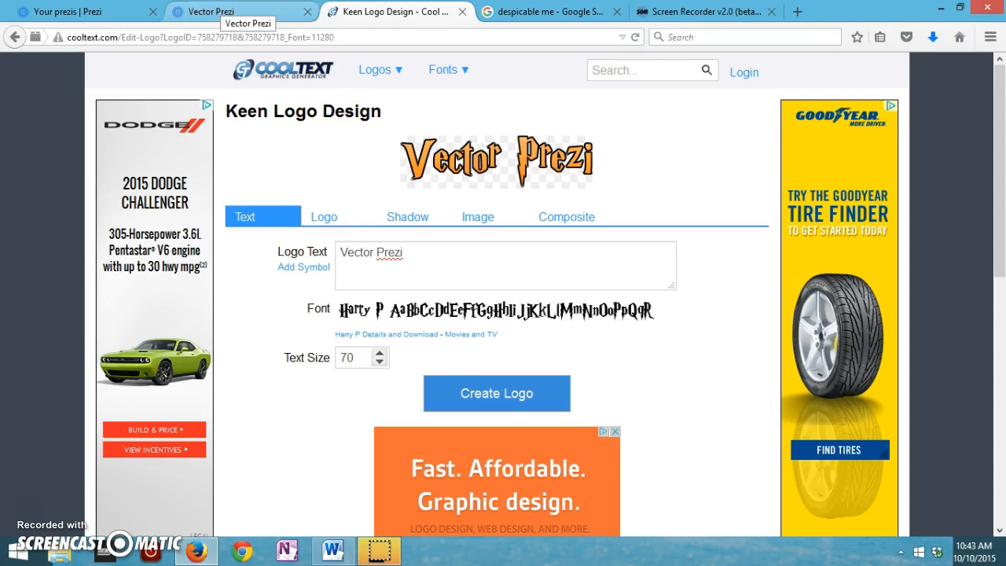
- Switch to the Vector Prezi presentation, insert the saved title graphic, and place it smaller in the picture's upper-right corner
{"action": "left_click", "coordinate": [236, 11]}
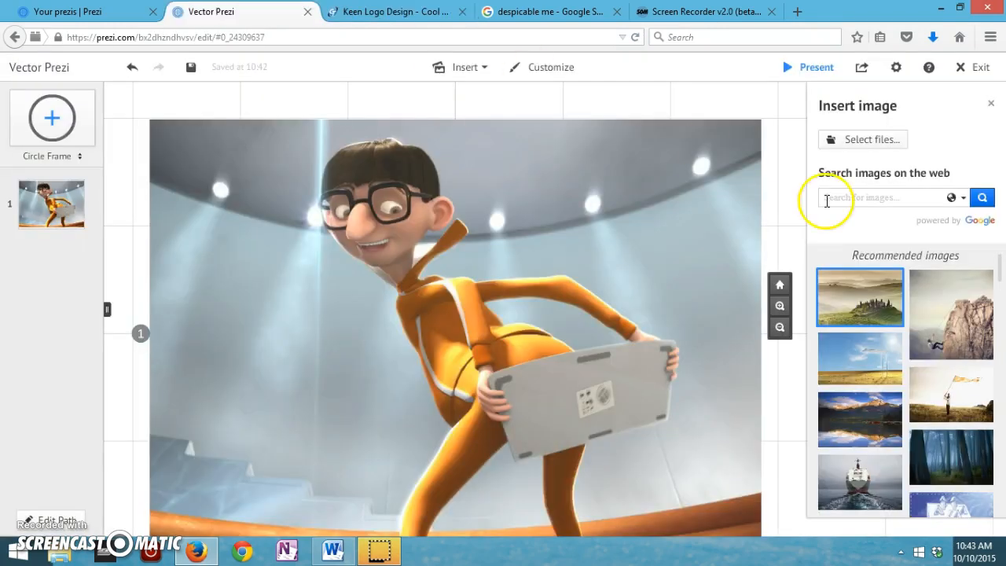
{"action": "left_click", "coordinate": [852, 145]}
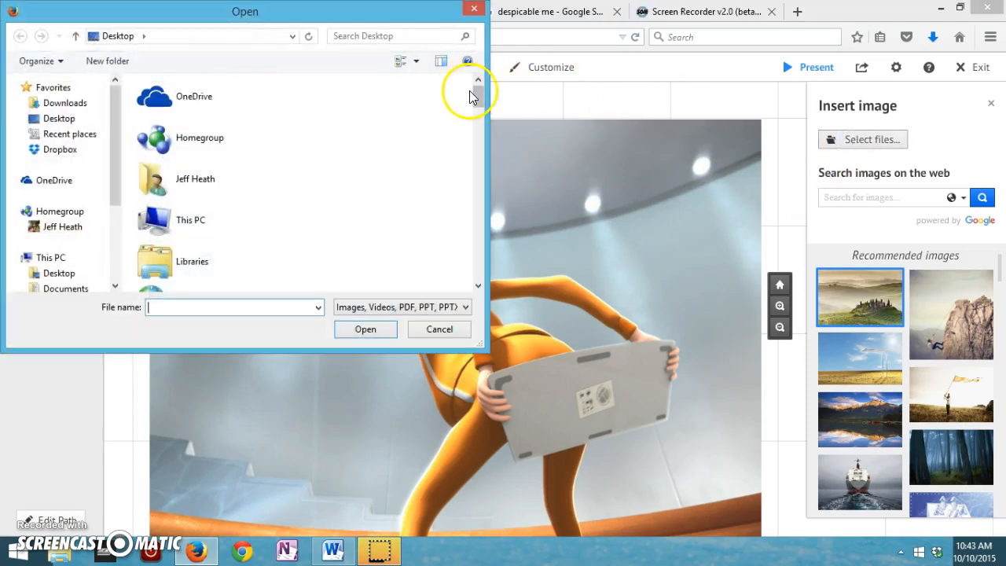
{"action": "left_click_drag", "start_coordinate": [474, 93], "coordinate": [488, 271]}
{"action": "double_click", "coordinate": [191, 263]}
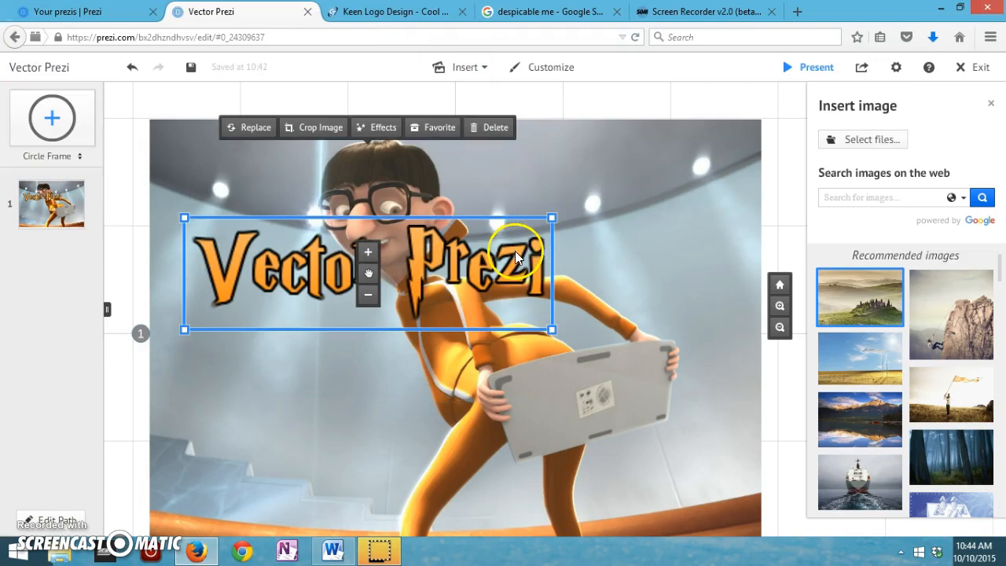
{"action": "left_click_drag", "start_coordinate": [549, 218], "coordinate": [689, 146]}
{"action": "left_click", "coordinate": [523, 225]}
- Add the body text "Vector Prezi" to the picture and place it beneath the title graphic
{"action": "double_click", "coordinate": [513, 228]}
{"action": "type", "text": "V"}
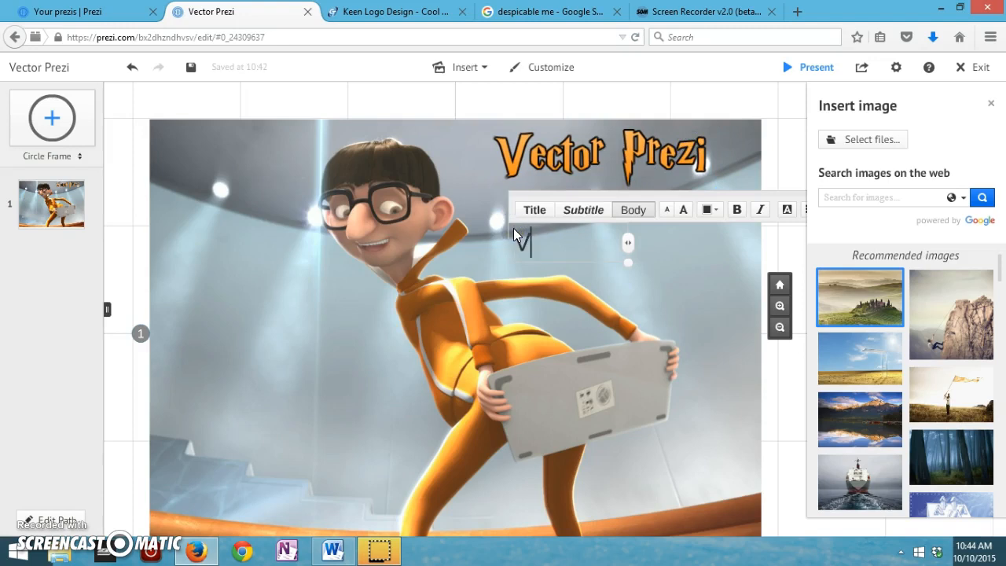
{"action": "type", "text": "ector Text"}
{"action": "key", "text": "BackSpace"}
{"action": "key", "text": "BackSpace"}
{"action": "key", "text": "BackSpace"}
{"action": "key", "text": "BackSpace"}
{"action": "type", "text": "PR"}
{"action": "key", "text": "BackSpace"}
{"action": "type", "text": "rezi"}
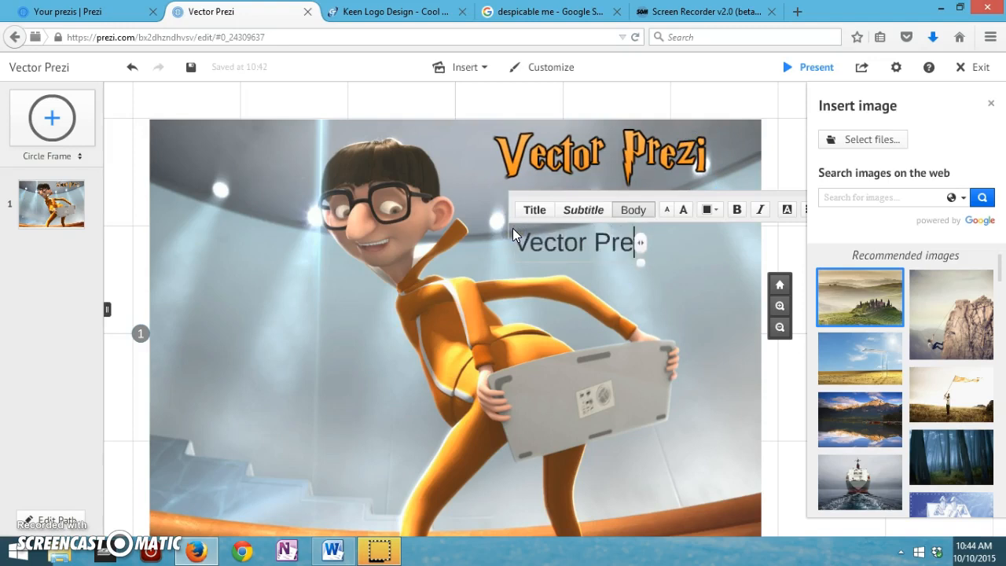
{"action": "left_click", "coordinate": [451, 155]}
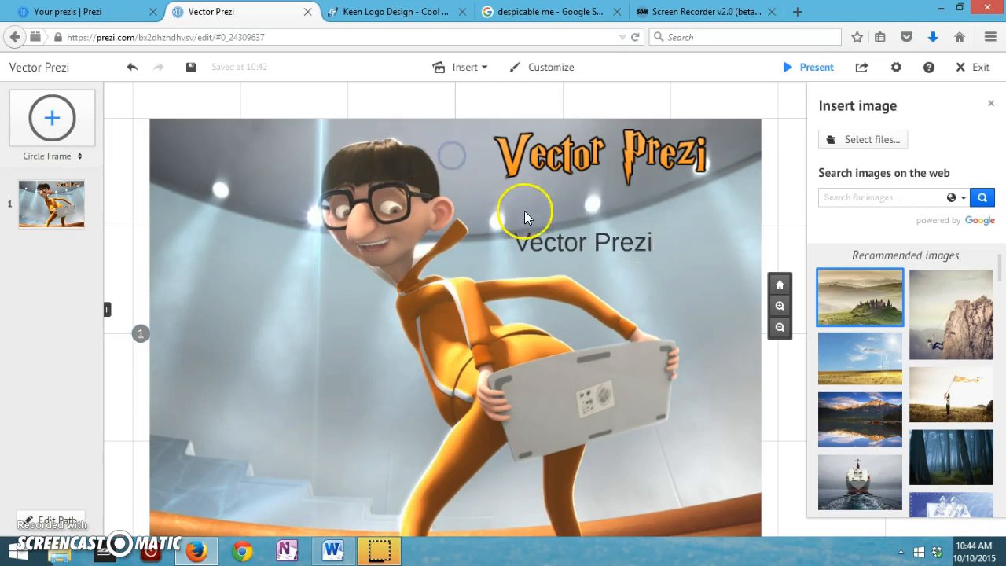
{"action": "left_click_drag", "start_coordinate": [532, 235], "coordinate": [580, 215]}
{"action": "left_click", "coordinate": [738, 330]}
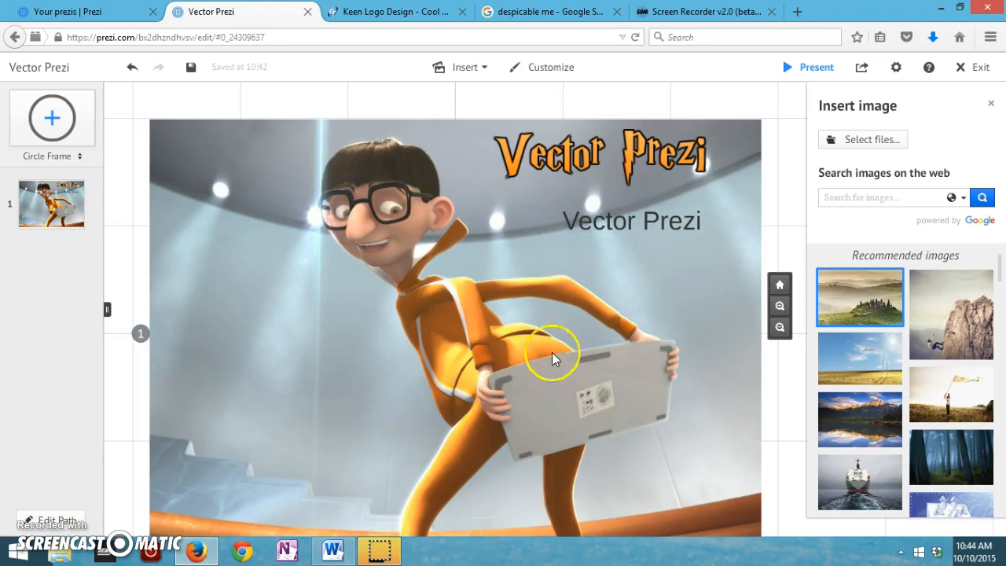
- Delete the plain "Vector Prezi" text beneath the title graphic
{"action": "left_click", "coordinate": [779, 327]}
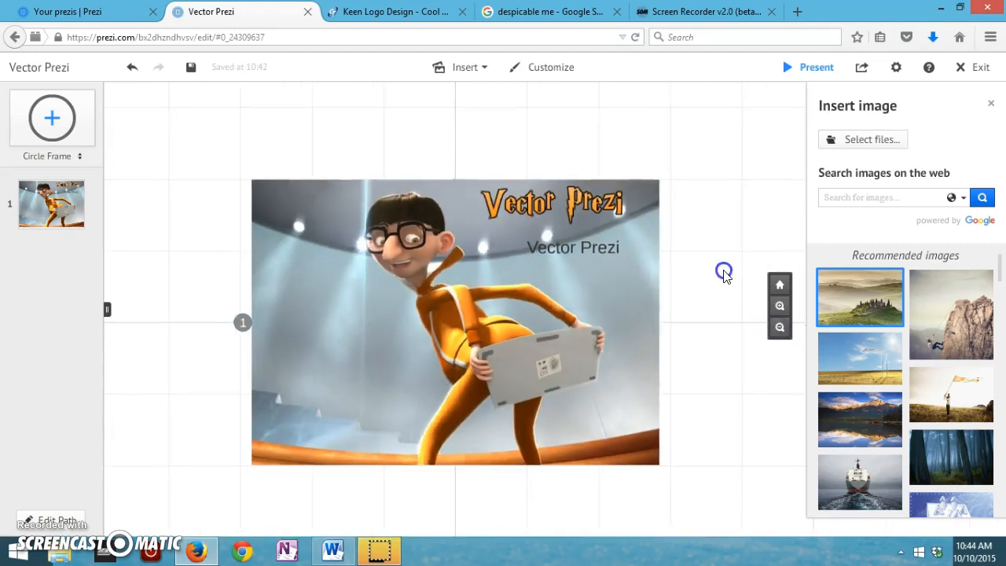
{"action": "left_click_drag", "start_coordinate": [732, 269], "coordinate": [755, 259]}
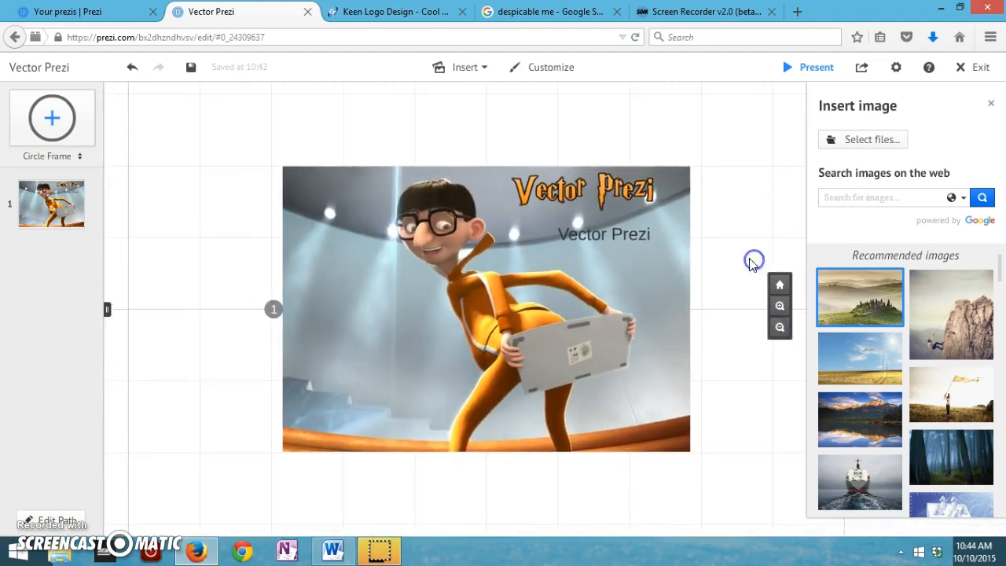
{"action": "left_click", "coordinate": [623, 234]}
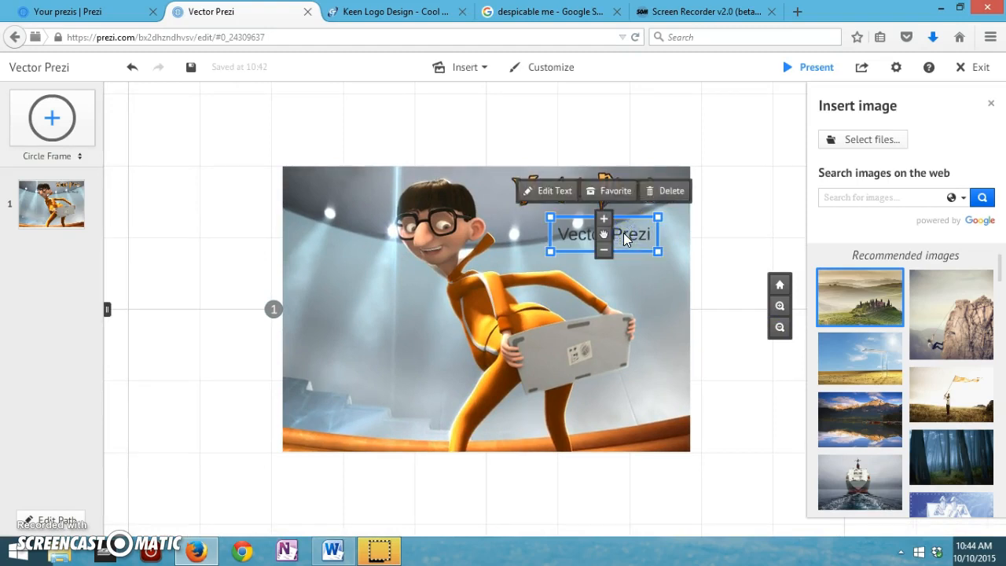
{"action": "key", "text": "Delete"}
{"action": "left_click_drag", "start_coordinate": [716, 182], "coordinate": [686, 193]}
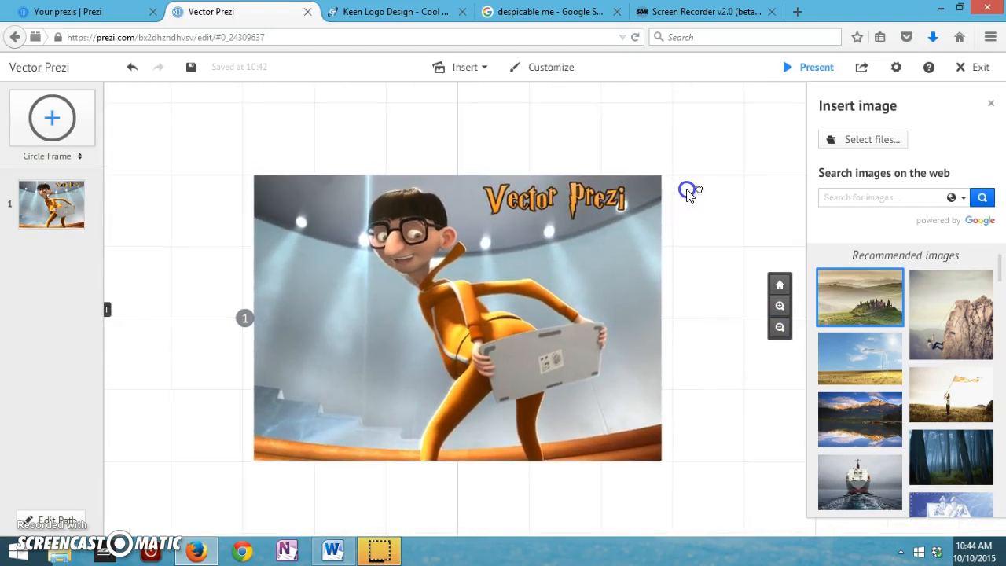
{"action": "left_click", "coordinate": [777, 309]}
{"action": "left_click", "coordinate": [617, 80]}
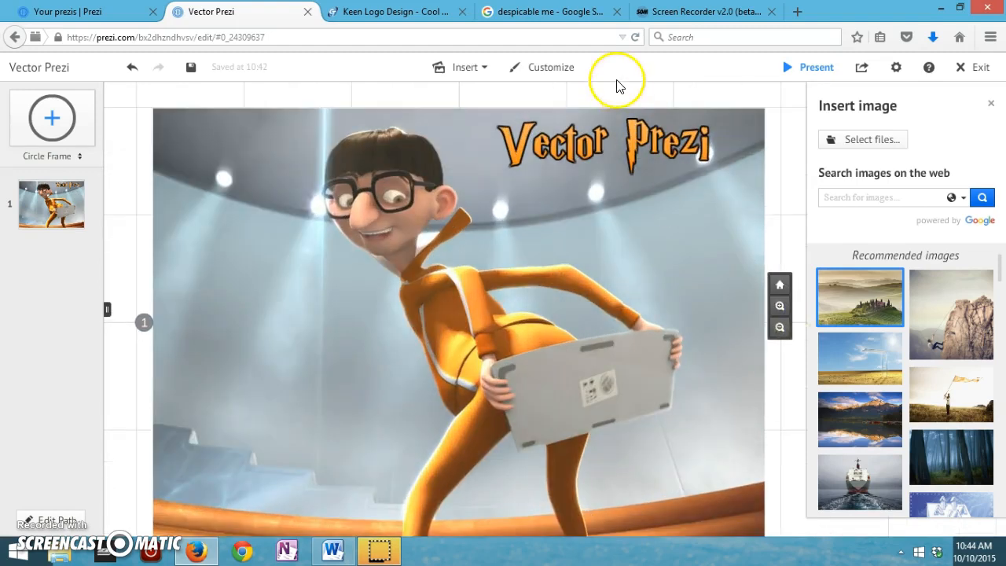
- Set the frame type to Invisible and add an invisible frame on the picture beside the character's face
{"action": "left_click", "coordinate": [79, 157]}
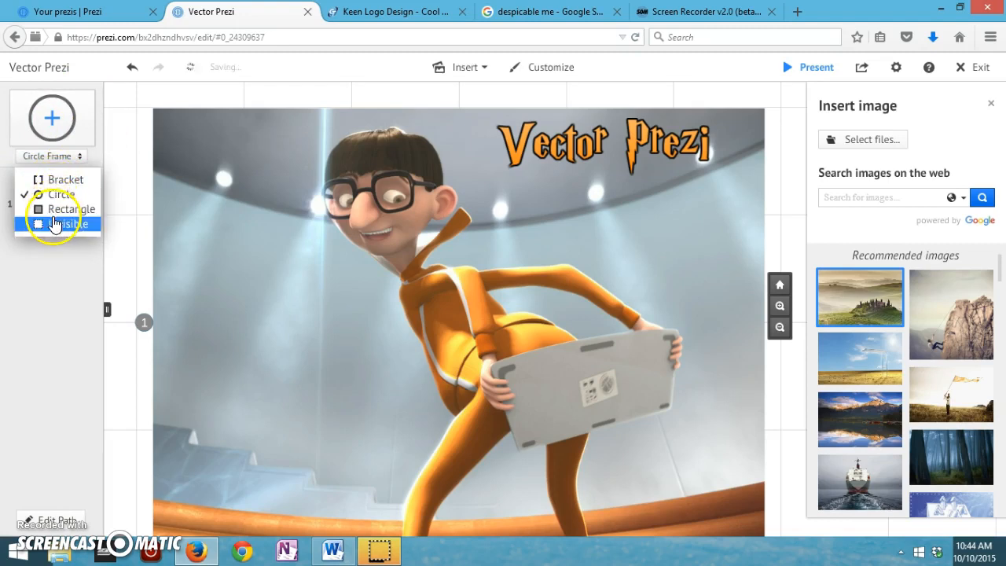
{"action": "left_click", "coordinate": [53, 227]}
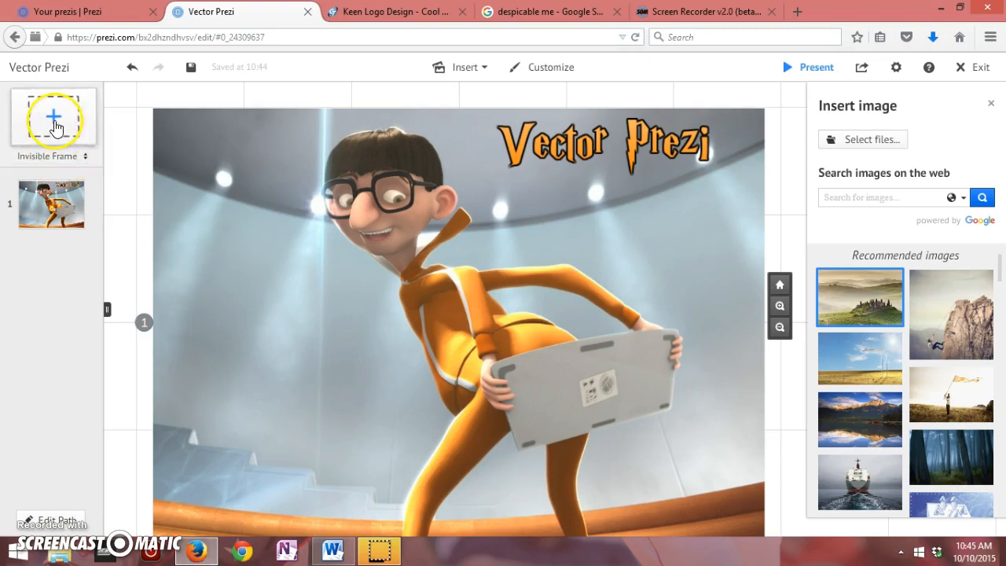
{"action": "left_click_drag", "start_coordinate": [54, 127], "coordinate": [240, 219]}
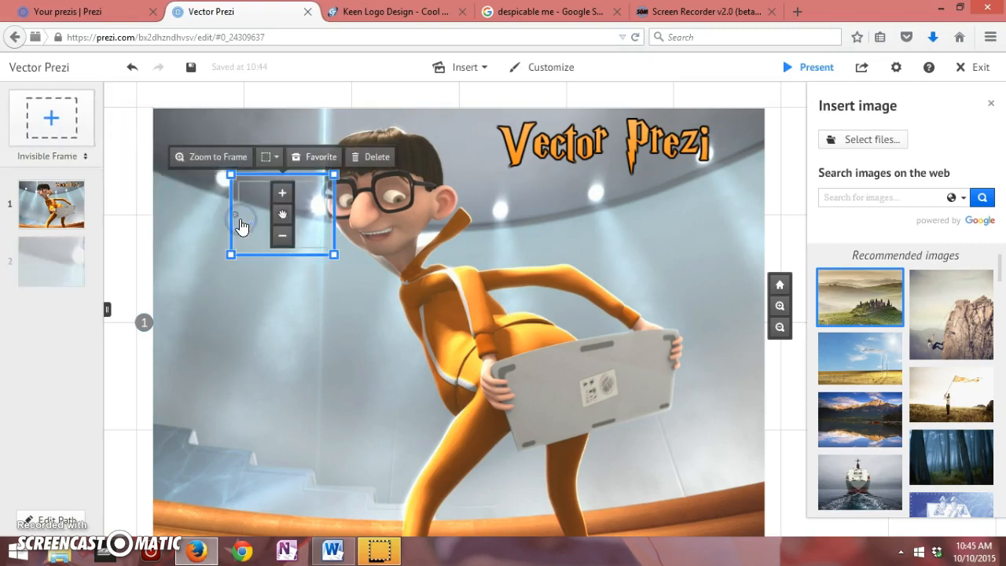
- Shrink the invisible frame onto the small label on the character's grey board and view it as path step 2
{"action": "mouse_move", "coordinate": [323, 211]}
{"action": "left_mouse_down"}
{"action": "mouse_move", "coordinate": [298, 268]}
{"action": "mouse_move", "coordinate": [271, 255]}
{"action": "mouse_move", "coordinate": [326, 222]}
{"action": "left_mouse_up"}
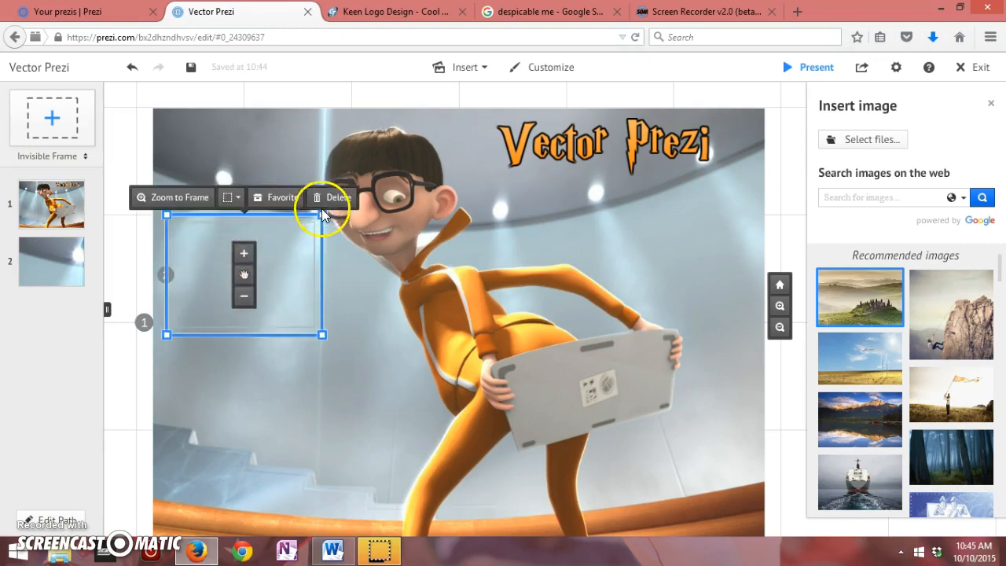
{"action": "left_click_drag", "start_coordinate": [318, 211], "coordinate": [272, 253]}
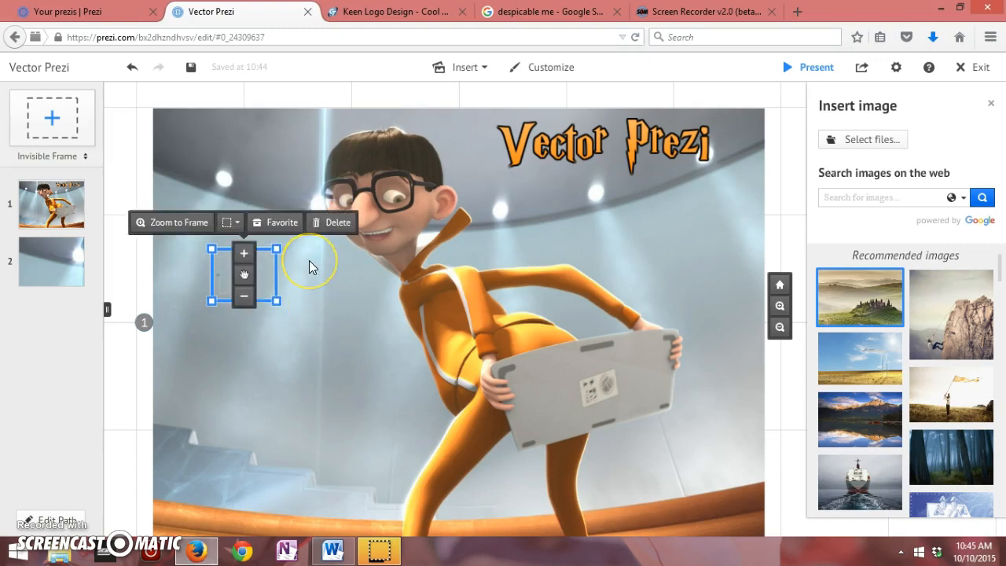
{"action": "left_click_drag", "start_coordinate": [309, 260], "coordinate": [624, 372]}
{"action": "left_click", "coordinate": [284, 260]}
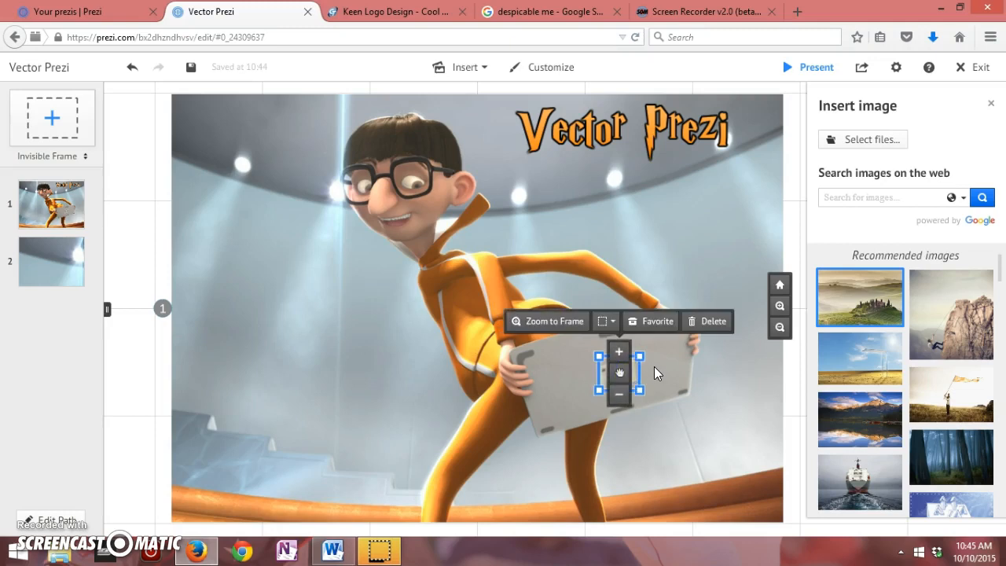
{"action": "left_click", "coordinate": [654, 366]}
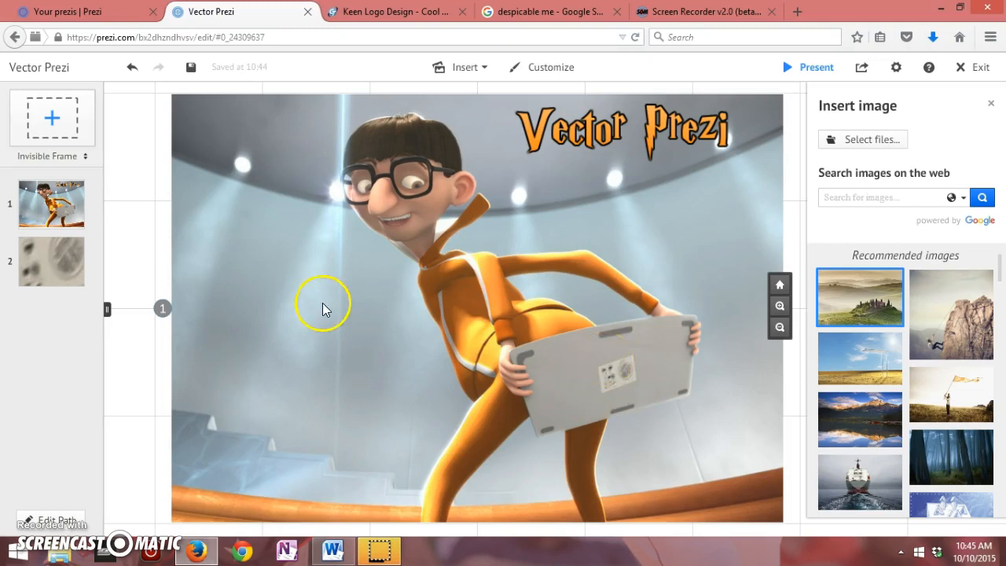
{"action": "left_click", "coordinate": [30, 255]}
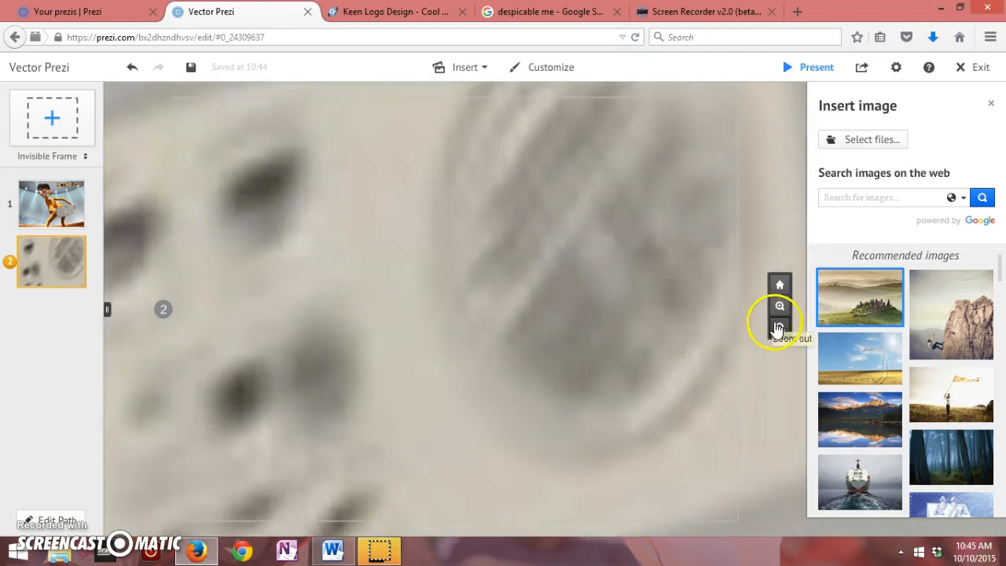
{"action": "left_click", "coordinate": [780, 327]}
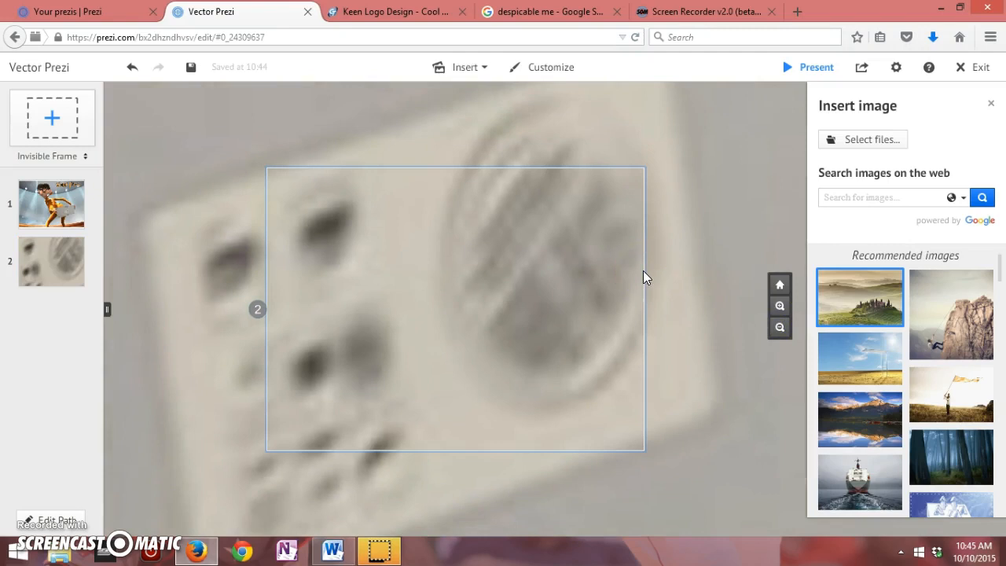
- Delete the invisible frame on the grey board's label and return to the overview of the whole picture
{"action": "left_click", "coordinate": [642, 277]}
{"action": "left_click", "coordinate": [622, 220]}
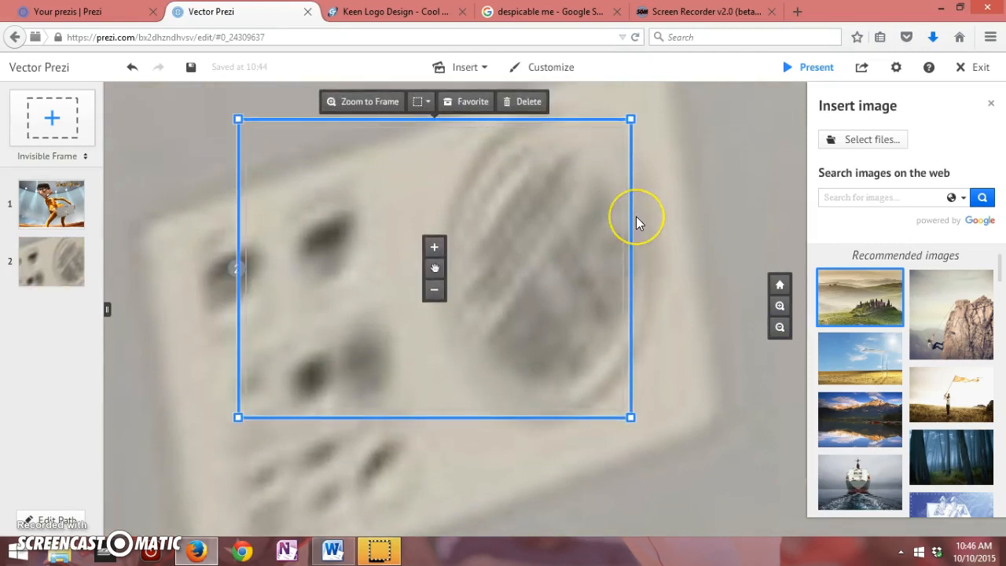
{"action": "key", "text": "Delete"}
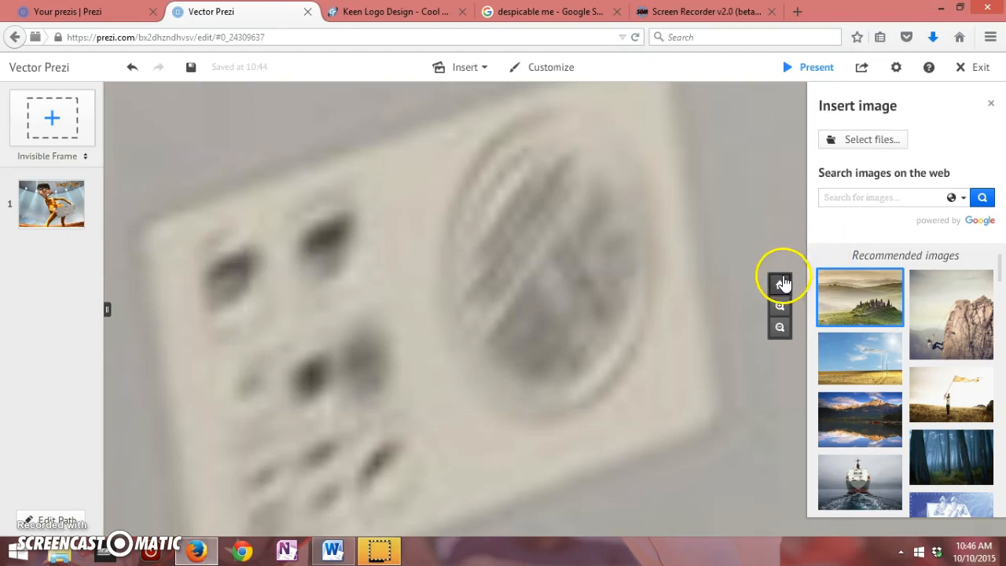
{"action": "left_click", "coordinate": [779, 285]}
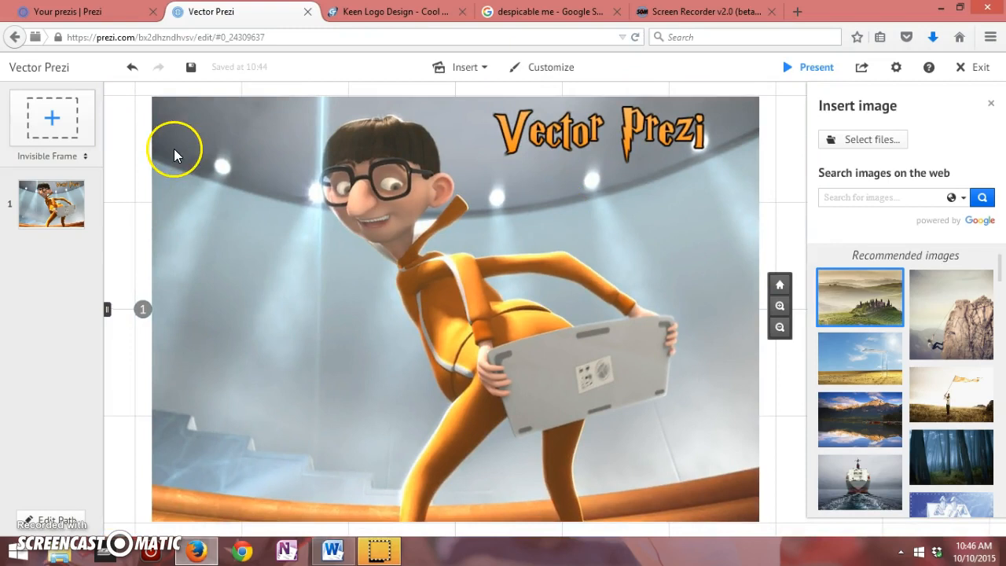
- Add an invisible frame on the empty blue wall beside the character's chin
{"action": "left_click_drag", "start_coordinate": [47, 122], "coordinate": [241, 252]}
{"action": "left_click_drag", "start_coordinate": [318, 253], "coordinate": [298, 253]}
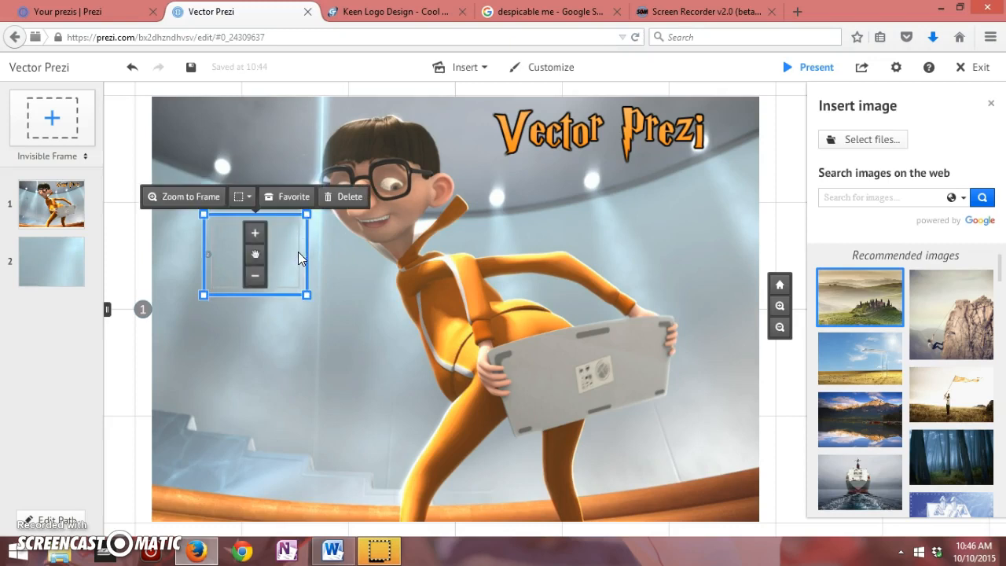
{"action": "left_click", "coordinate": [189, 198]}
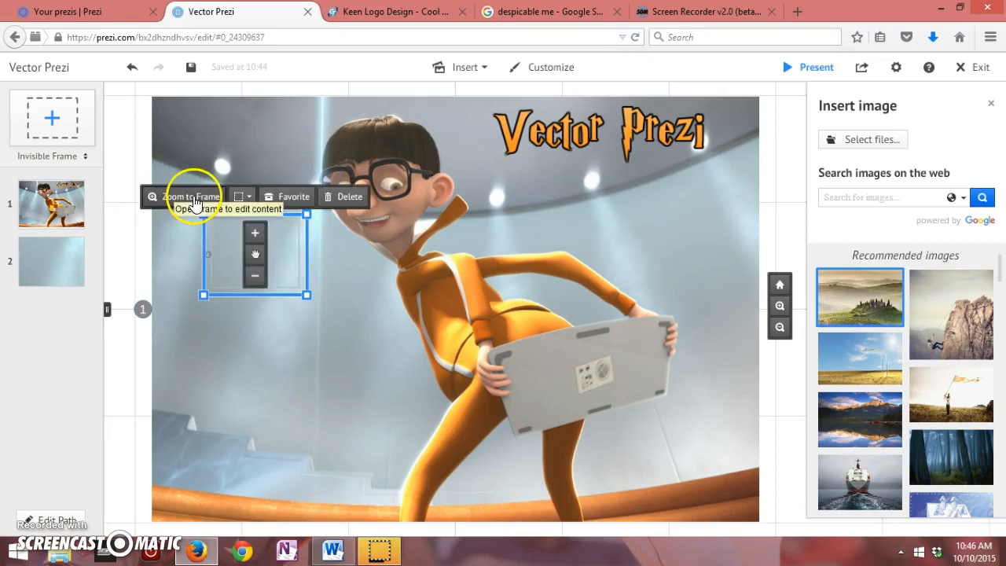
{"action": "left_click", "coordinate": [256, 257]}
{"action": "left_click_drag", "start_coordinate": [259, 258], "coordinate": [297, 255]}
- Adjust the size of the invisible frame on the blue wall and zoom in to it
{"action": "left_click", "coordinate": [253, 234]}
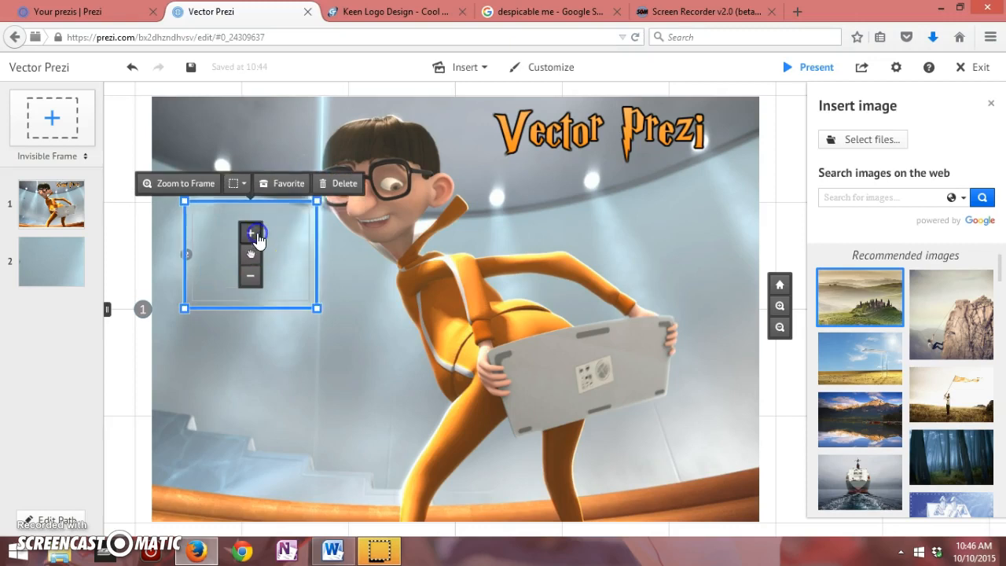
{"action": "left_click", "coordinate": [250, 275]}
{"action": "left_click", "coordinate": [261, 262]}
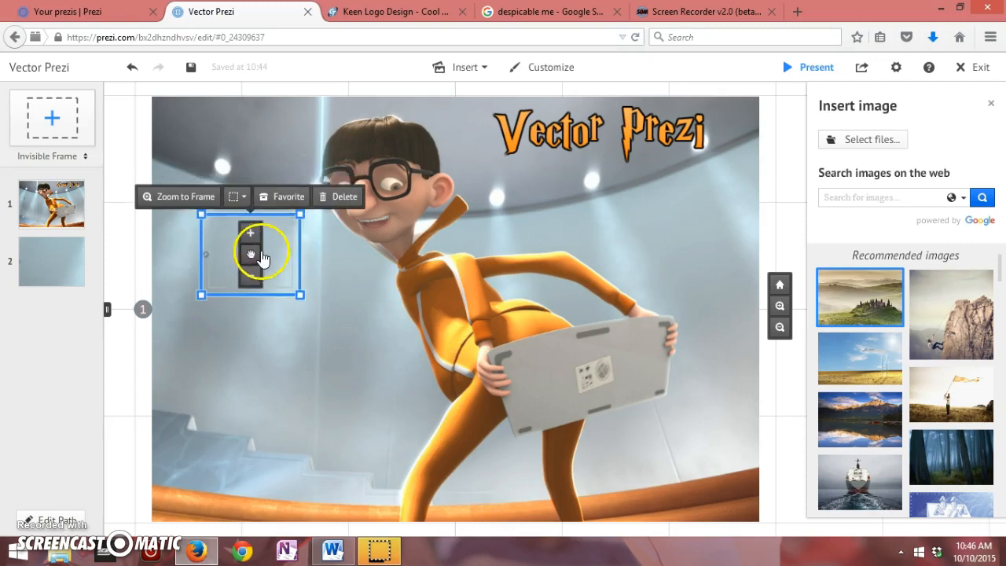
{"action": "left_click", "coordinate": [200, 196]}
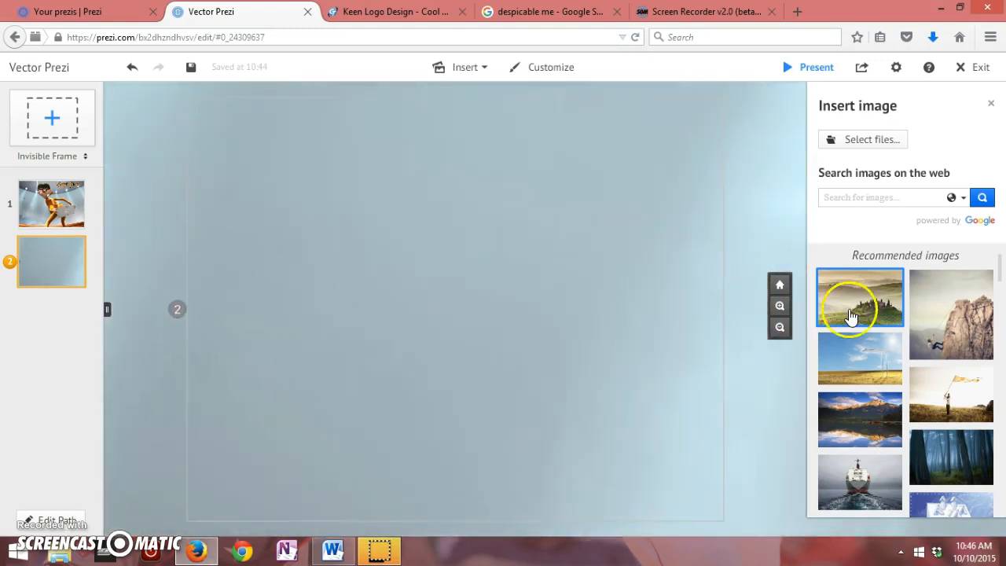
{"action": "left_click", "coordinate": [780, 327]}
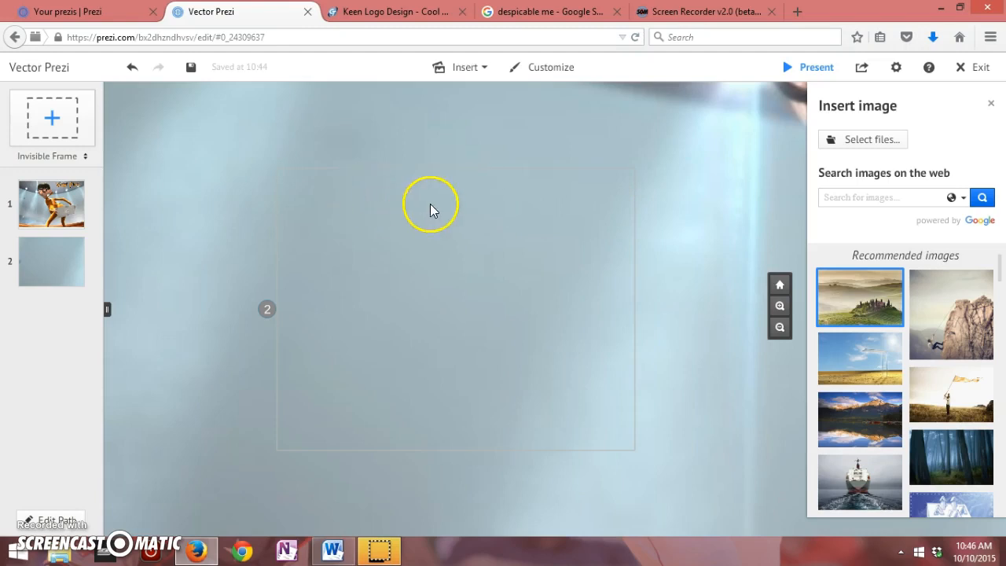
- Switch to the Cool Text logo page and change the logo text to "Gru"
{"action": "left_click", "coordinate": [408, 12]}
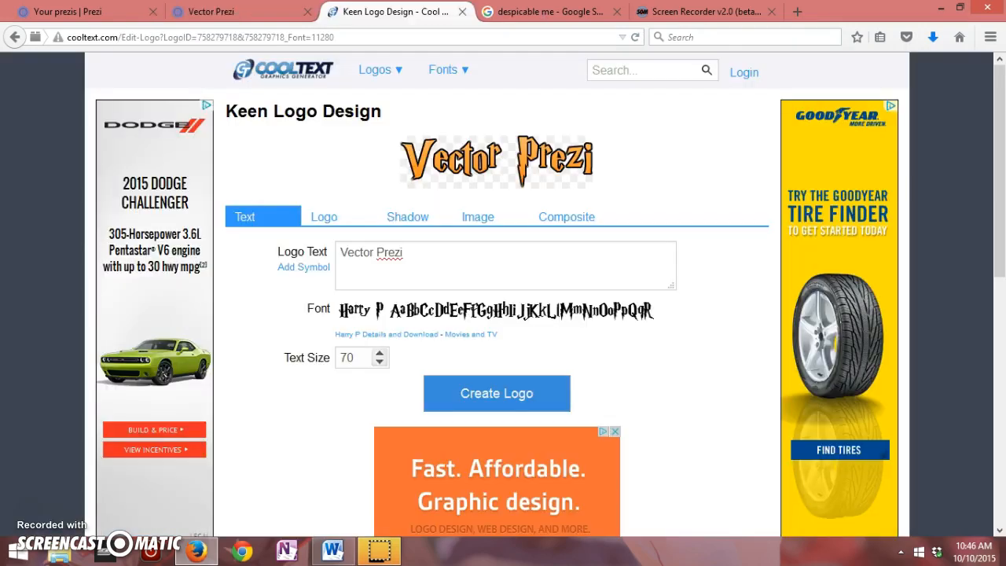
{"action": "left_click_drag", "start_coordinate": [452, 254], "coordinate": [307, 232]}
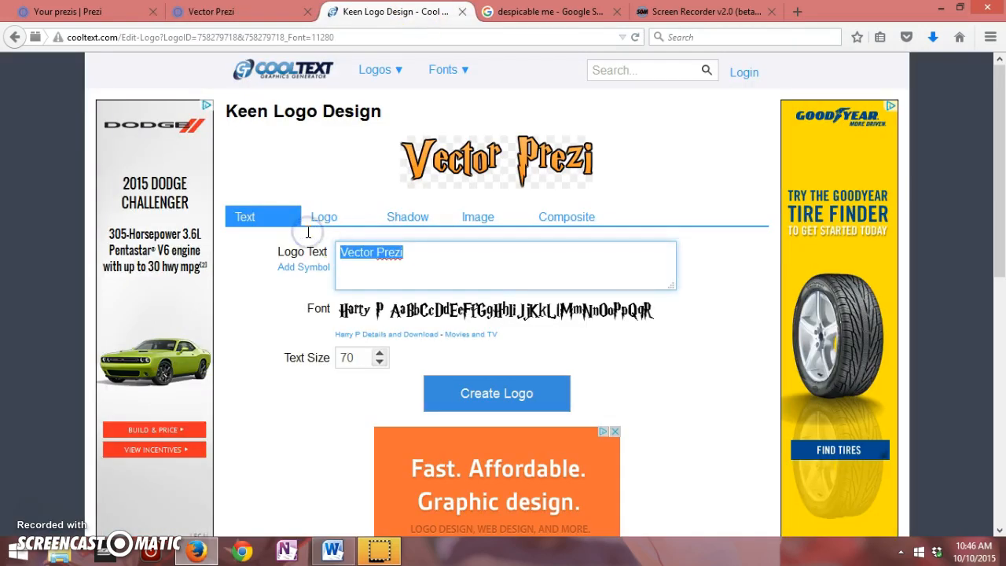
{"action": "type", "text": "Gru"}
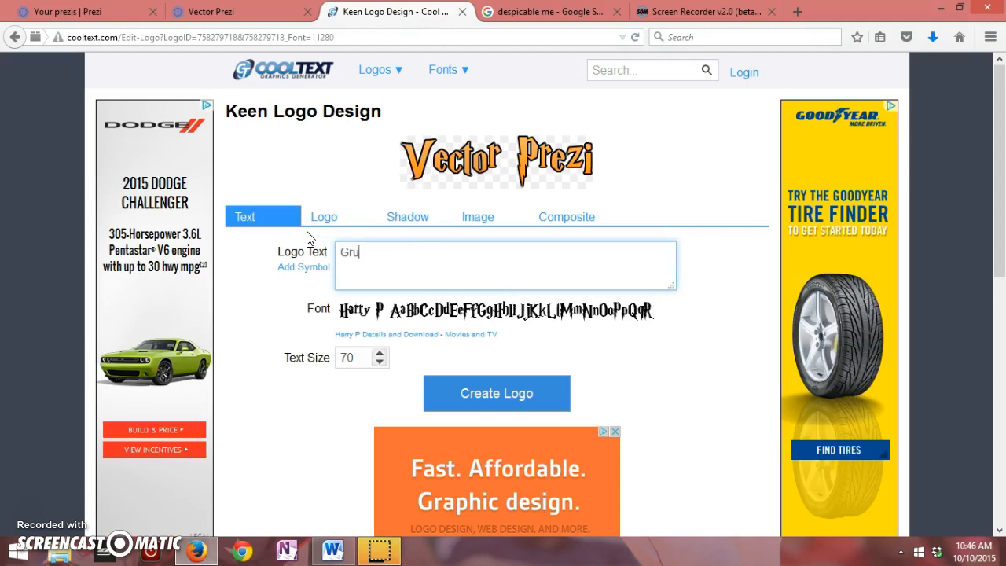
- Save the Gru logo to the Desktop as a PNG image named gru
{"action": "right_click", "coordinate": [494, 150]}
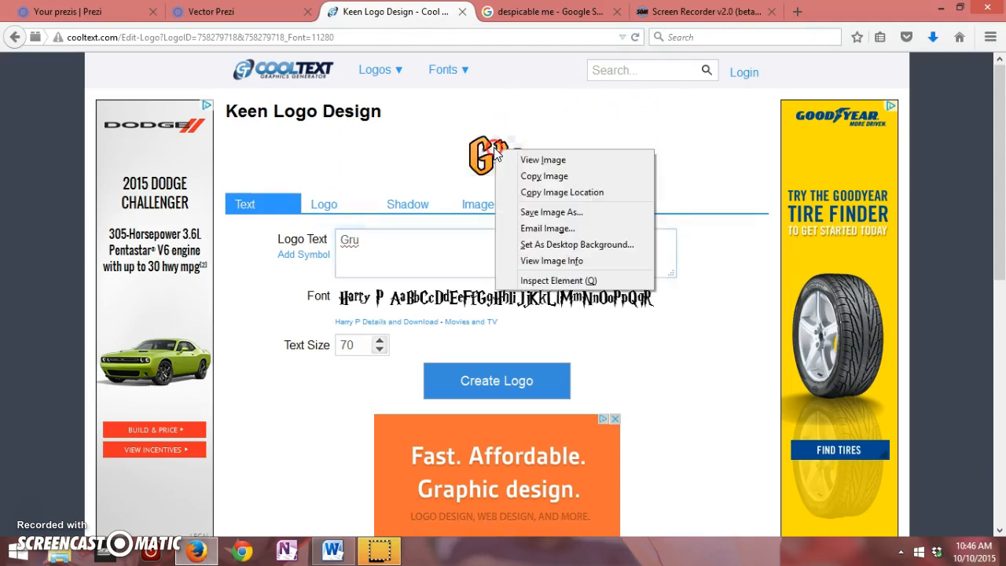
{"action": "left_click", "coordinate": [519, 213]}
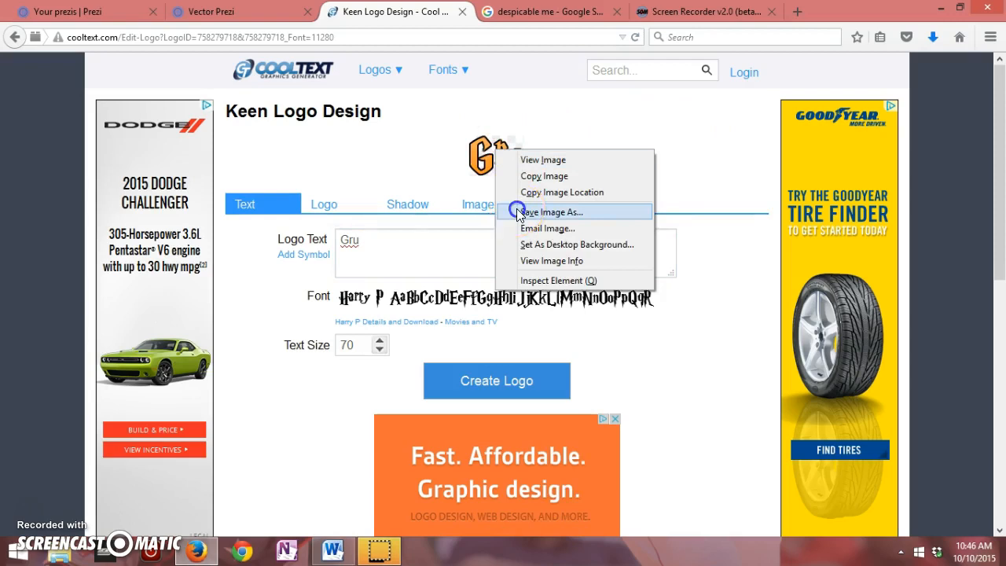
{"action": "type", "text": "gru"}
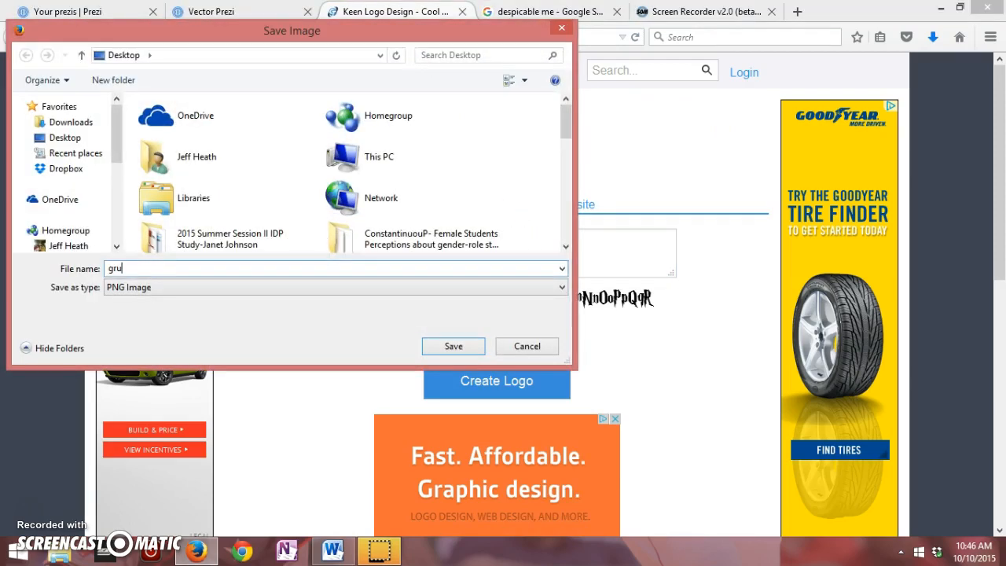
{"action": "key", "text": "Return"}
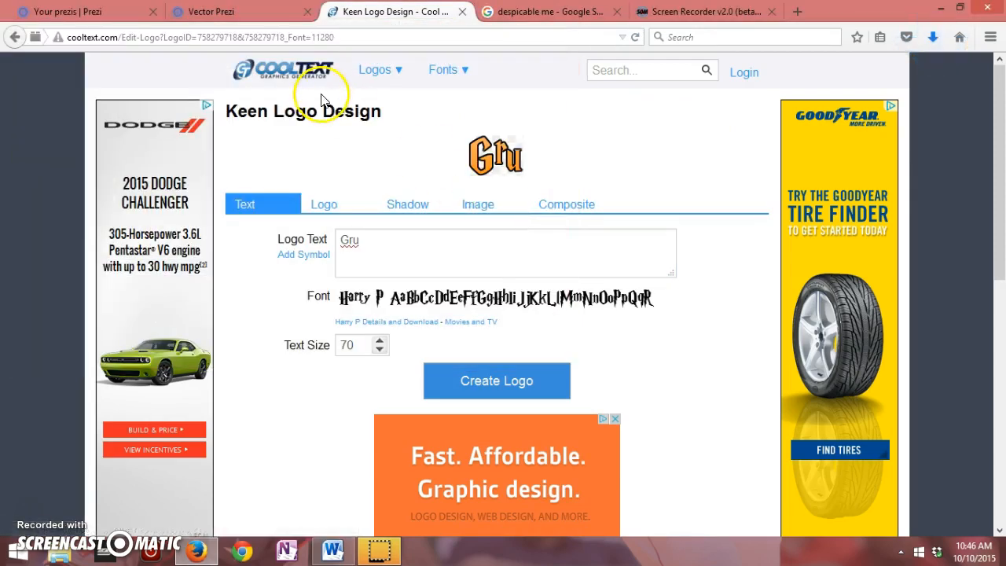
- Switch back to the Vector Prezi editor and insert the gru PNG image from the Desktop into frame 2
{"action": "left_click", "coordinate": [236, 12]}
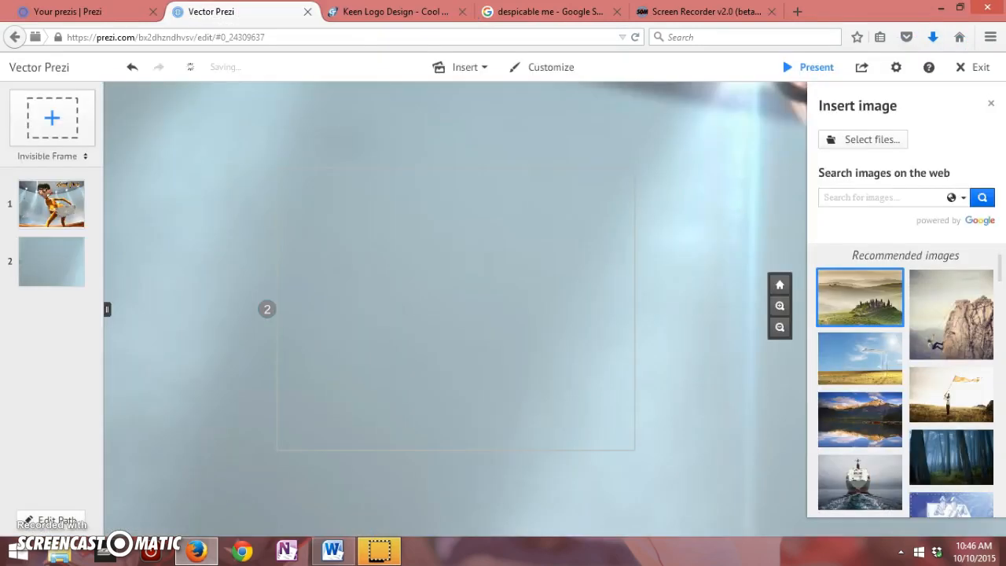
{"action": "left_click", "coordinate": [845, 139]}
{"action": "left_click_drag", "start_coordinate": [479, 95], "coordinate": [479, 226]}
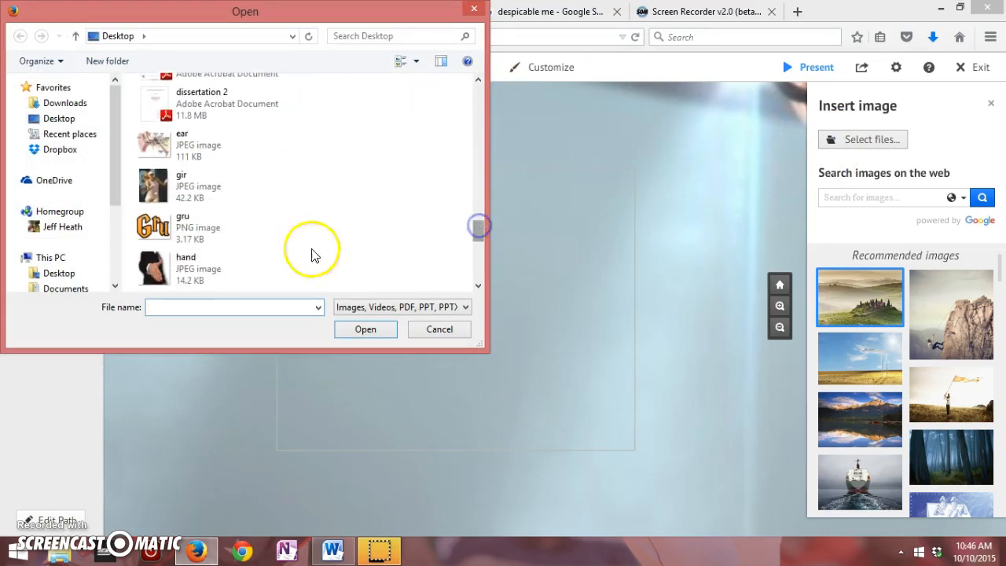
{"action": "double_click", "coordinate": [206, 240]}
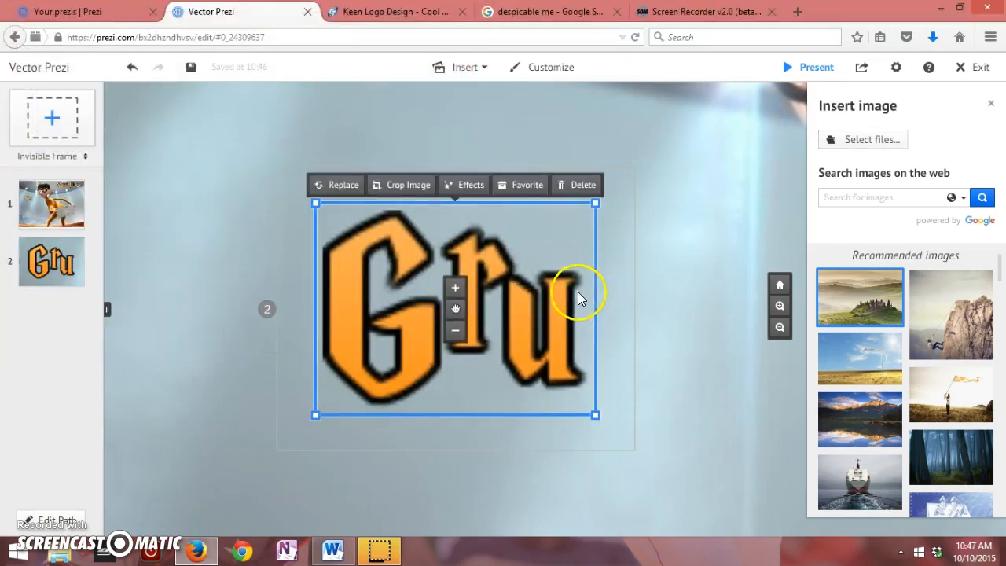
- Shrink the Gru title graphic and place it at the top centre of the invisible frame
{"action": "left_click_drag", "start_coordinate": [597, 203], "coordinate": [456, 211]}
{"action": "left_click", "coordinate": [515, 201]}
{"action": "left_click", "coordinate": [451, 201]}
{"action": "left_click", "coordinate": [375, 228]}
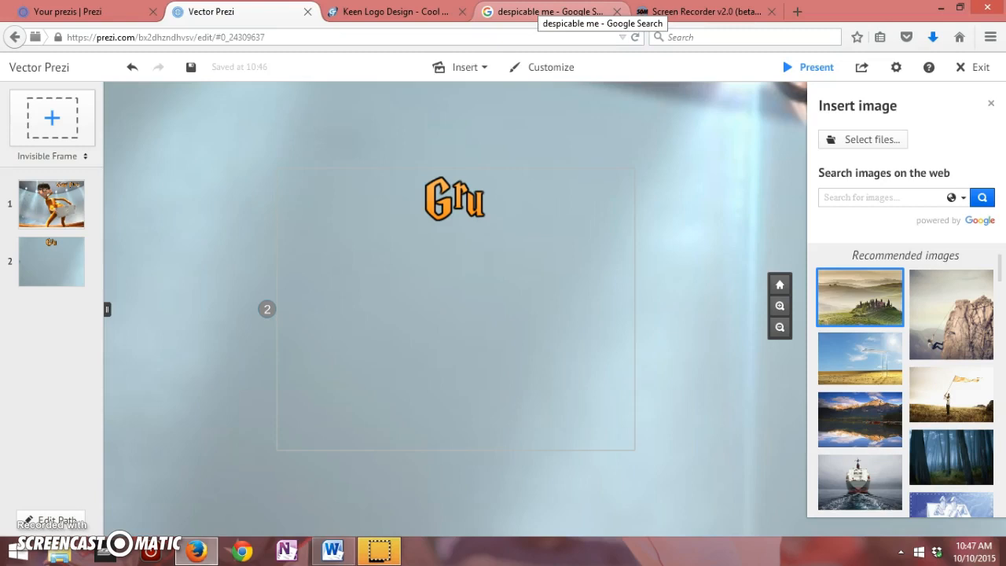
- Switch to the Google image results and search for "gru" with the larger than 1024×768 size filter kept
{"action": "left_click", "coordinate": [546, 11]}
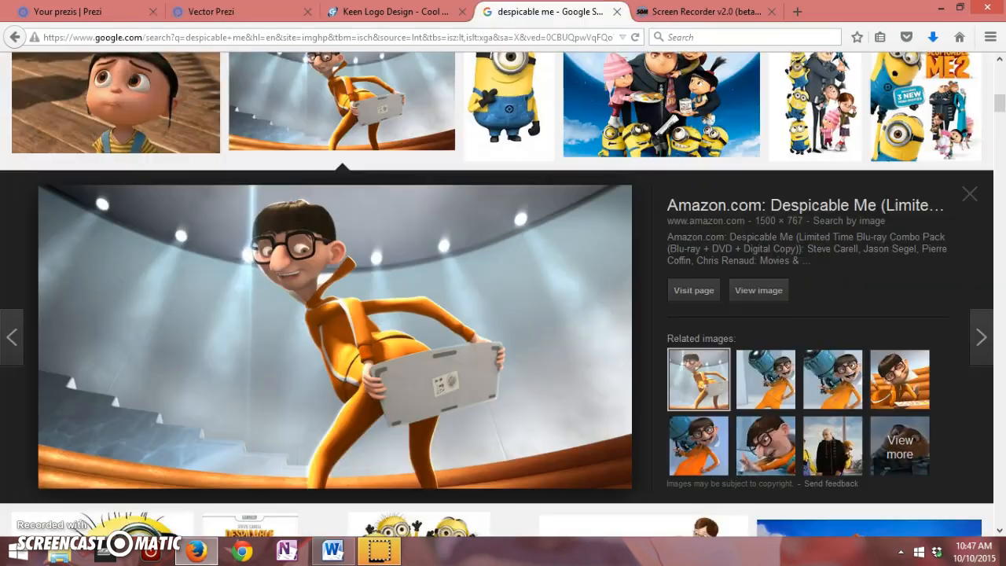
{"action": "left_click", "coordinate": [964, 204]}
{"action": "left_click_drag", "start_coordinate": [995, 102], "coordinate": [996, 67]}
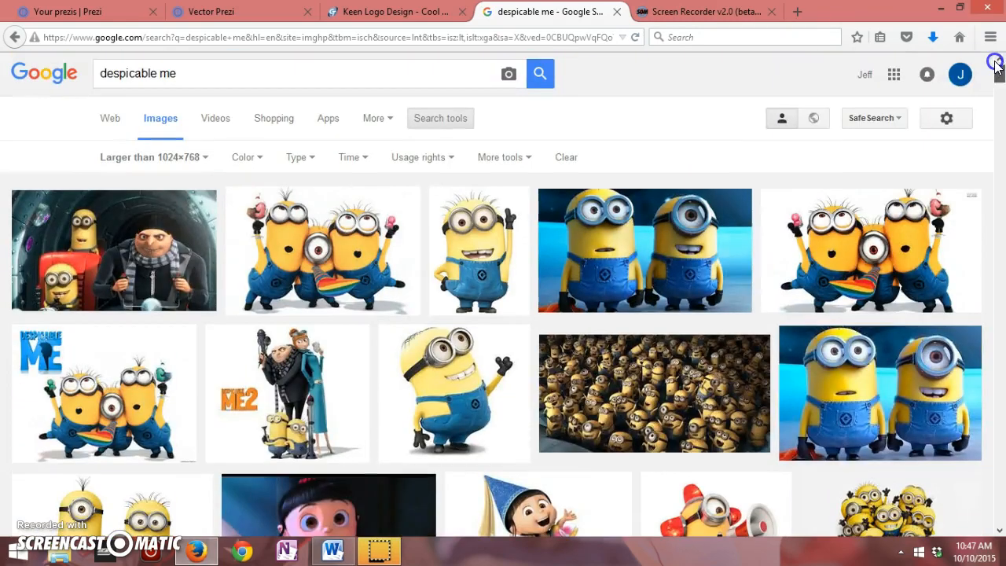
{"action": "left_click", "coordinate": [218, 70]}
{"action": "key", "text": "ctrl+a"}
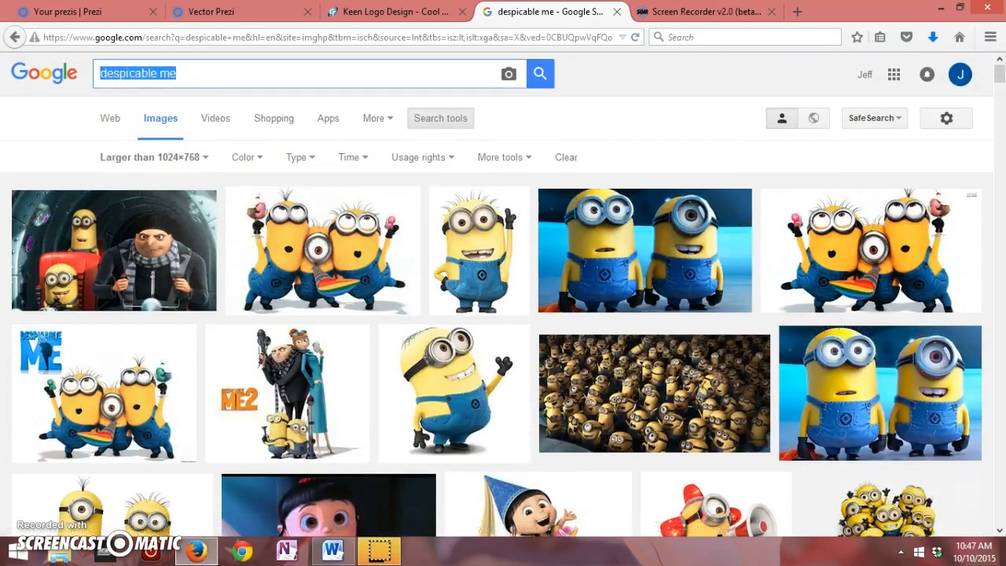
{"action": "type", "text": "gru"}
{"action": "key", "text": "Return"}
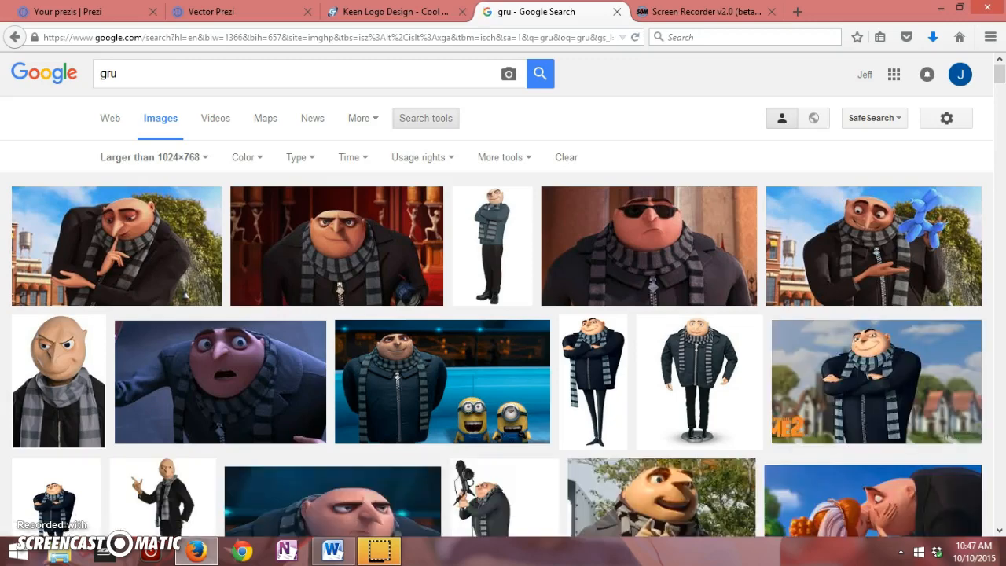
- Browse the image results and preview the full-body Gru picture on white where he holds a blue gadget
{"action": "scroll", "coordinate": [503, 295], "scroll_direction": "down", "scroll_amount": 5}
{"action": "scroll", "coordinate": [503, 294], "scroll_direction": "up", "scroll_amount": 2}
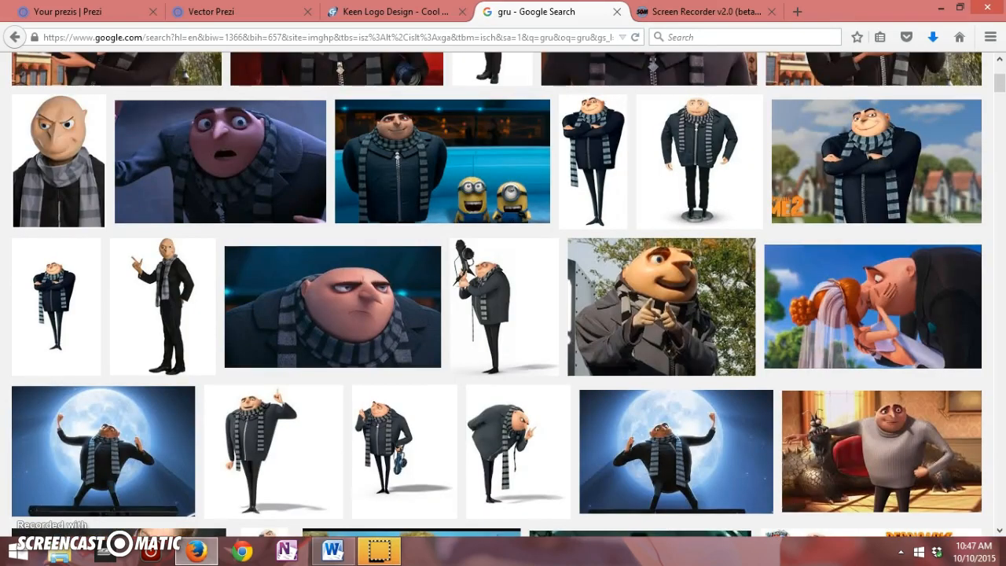
{"action": "scroll", "coordinate": [503, 295], "scroll_direction": "down", "scroll_amount": 1}
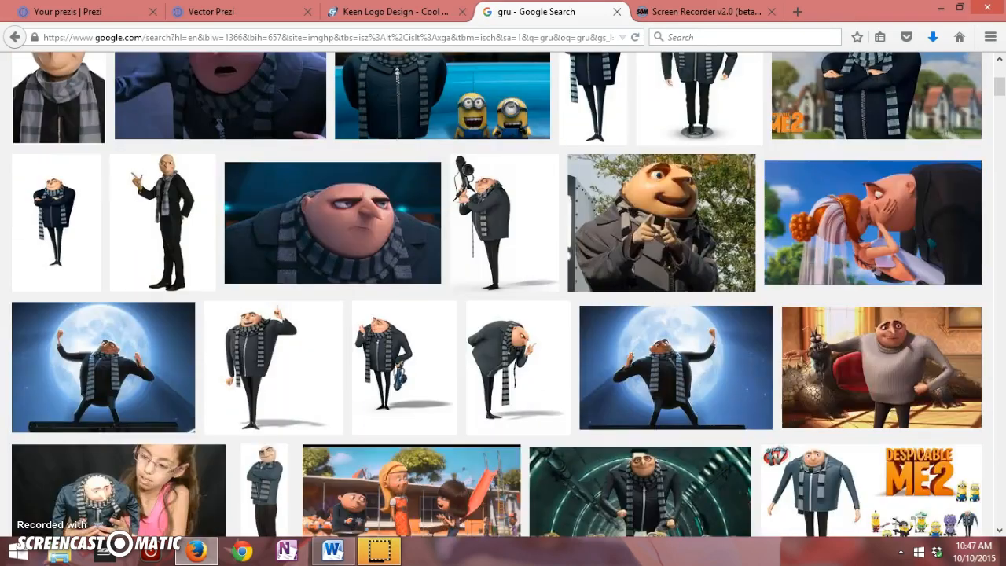
{"action": "left_click", "coordinate": [541, 352]}
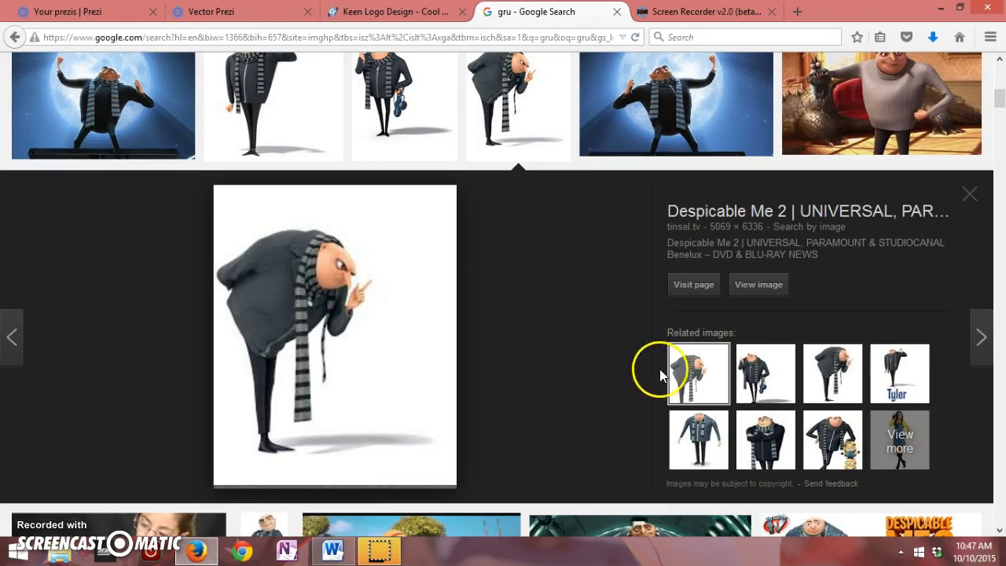
{"action": "left_click", "coordinate": [756, 369]}
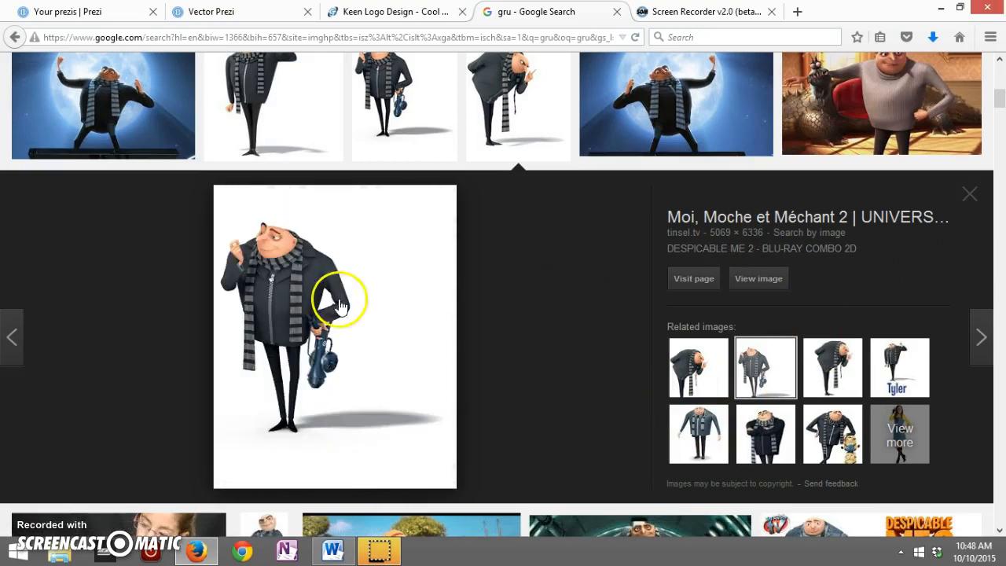
- Save the previewed Gru picture to the Desktop as a JPEG image named gru
{"action": "right_click", "coordinate": [293, 302]}
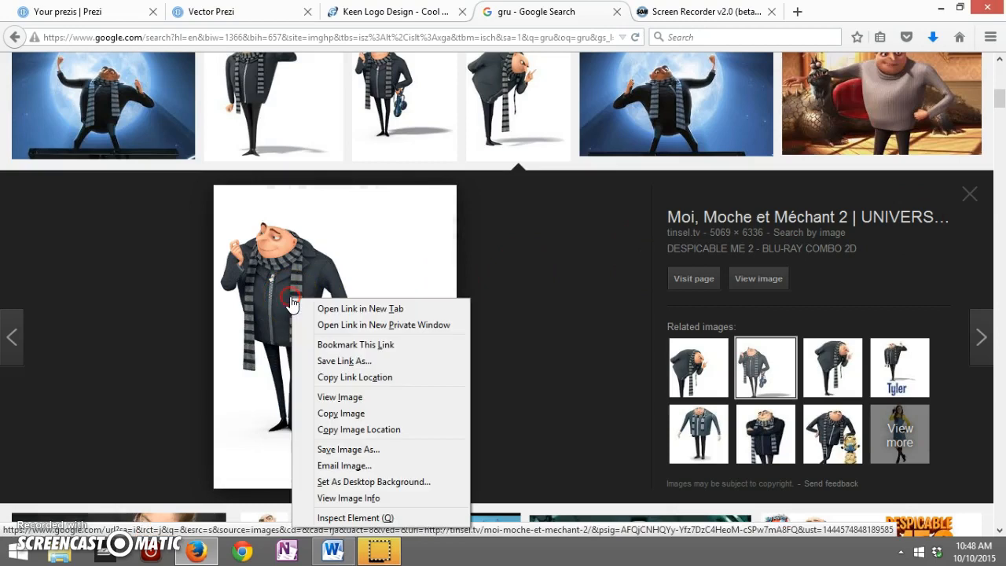
{"action": "left_click", "coordinate": [343, 448]}
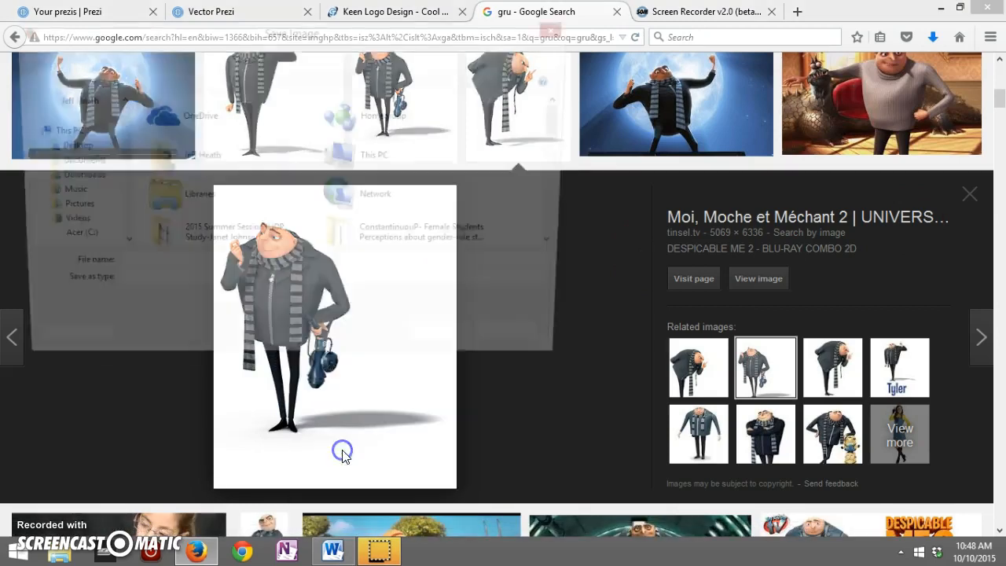
{"action": "type", "text": "gru"}
{"action": "key", "text": "Return"}
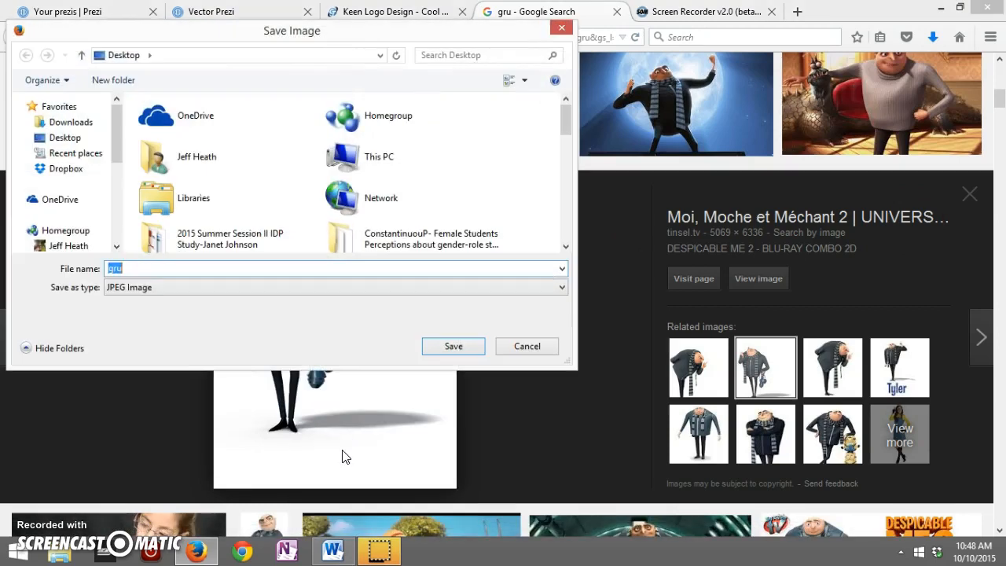
{"action": "left_click", "coordinate": [453, 345]}
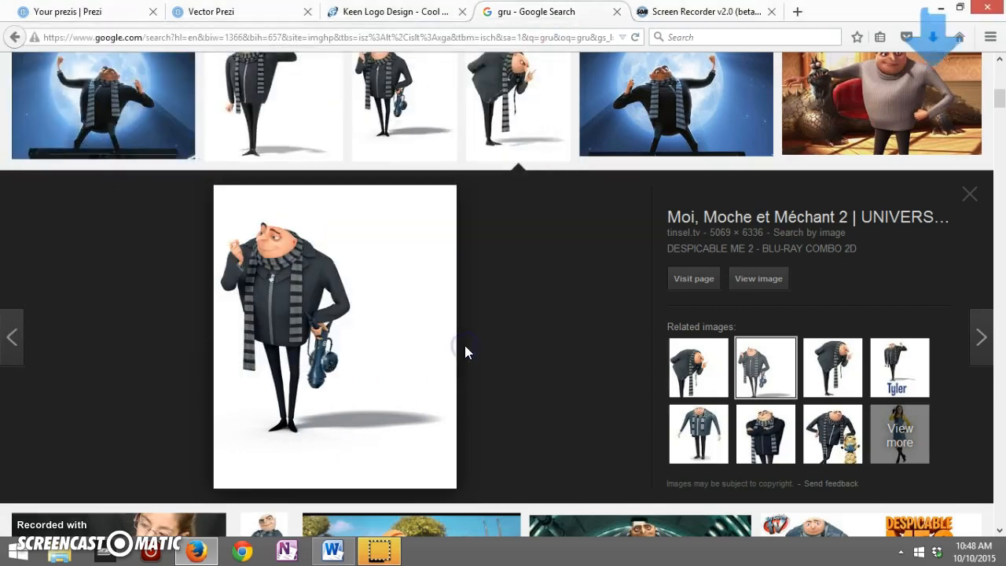
- Return to the Vector Prezi editor and insert the gru JPEG image from the Desktop, accepting the recommended resize
{"action": "left_click", "coordinate": [211, 12]}
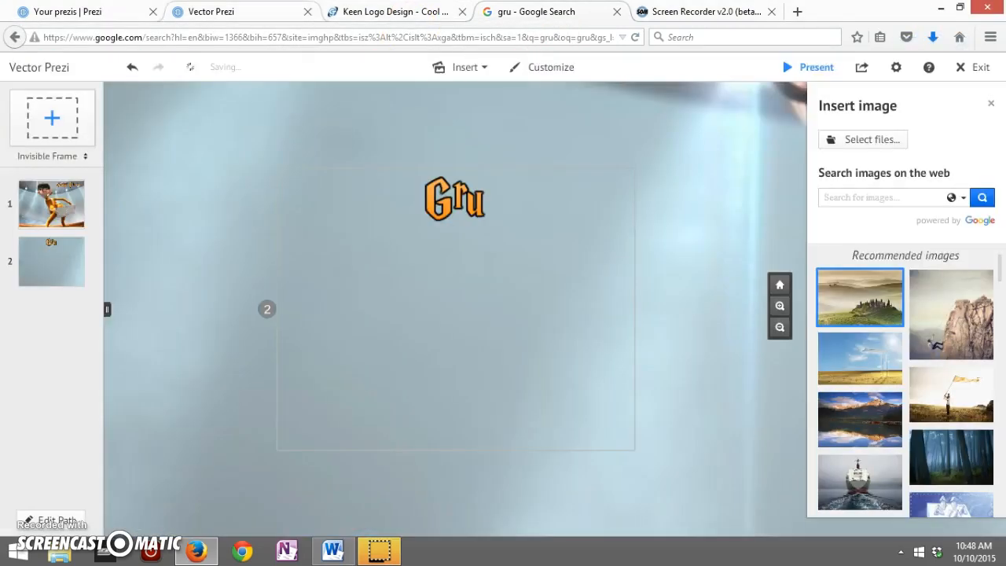
{"action": "left_click", "coordinate": [870, 145]}
{"action": "left_click_drag", "start_coordinate": [482, 111], "coordinate": [484, 239]}
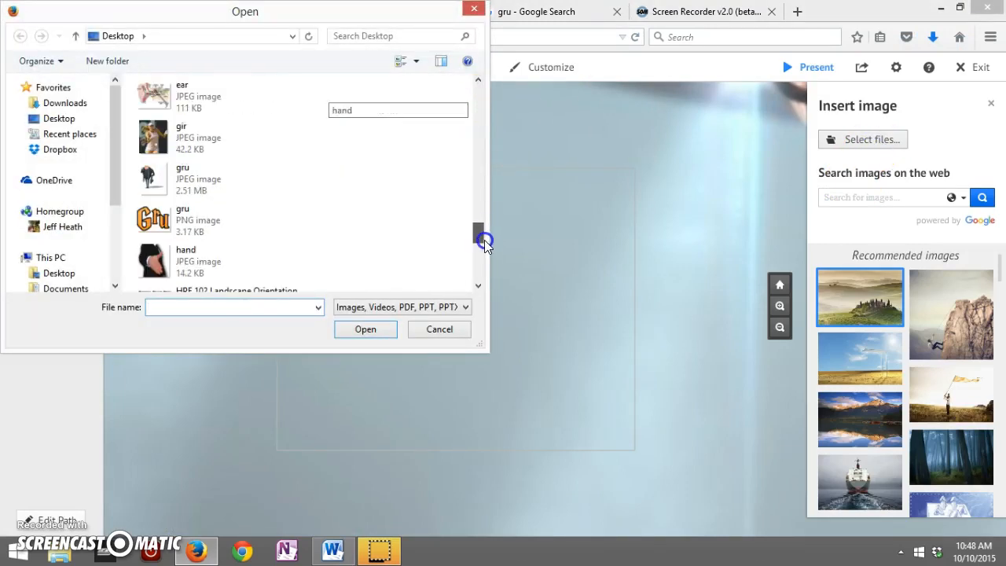
{"action": "double_click", "coordinate": [202, 176]}
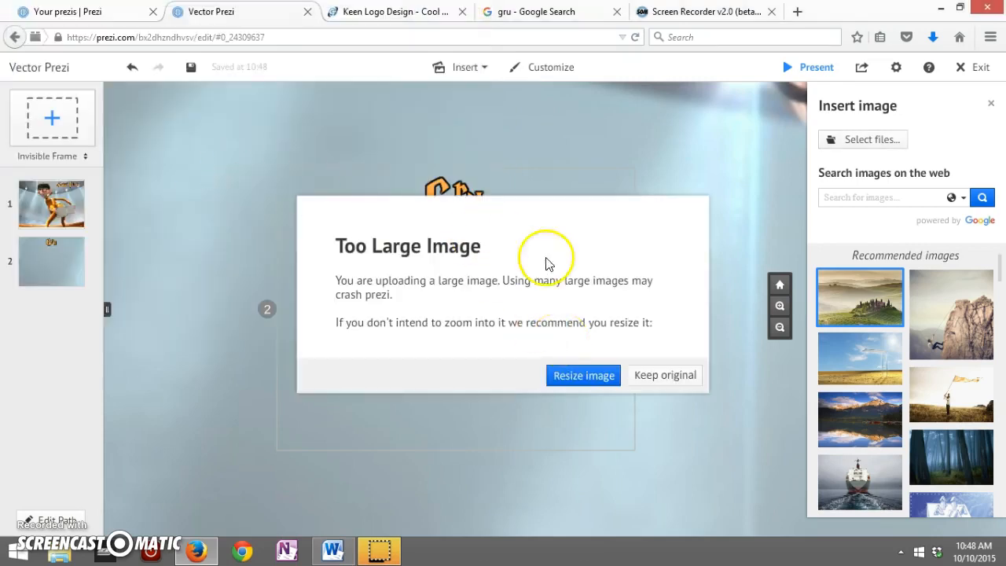
{"action": "left_click", "coordinate": [581, 376]}
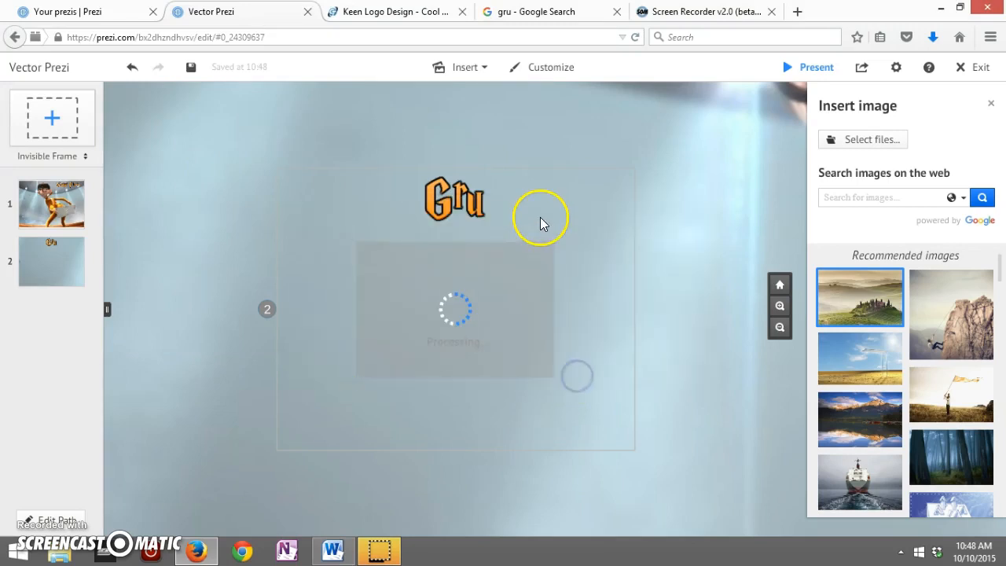
- Resize the Gru picture and place it in the right half of the invisible frame, below the Gru title
{"action": "left_click_drag", "start_coordinate": [495, 301], "coordinate": [559, 340]}
{"action": "left_click_drag", "start_coordinate": [579, 278], "coordinate": [617, 249]}
{"action": "left_click_drag", "start_coordinate": [579, 299], "coordinate": [601, 283]}
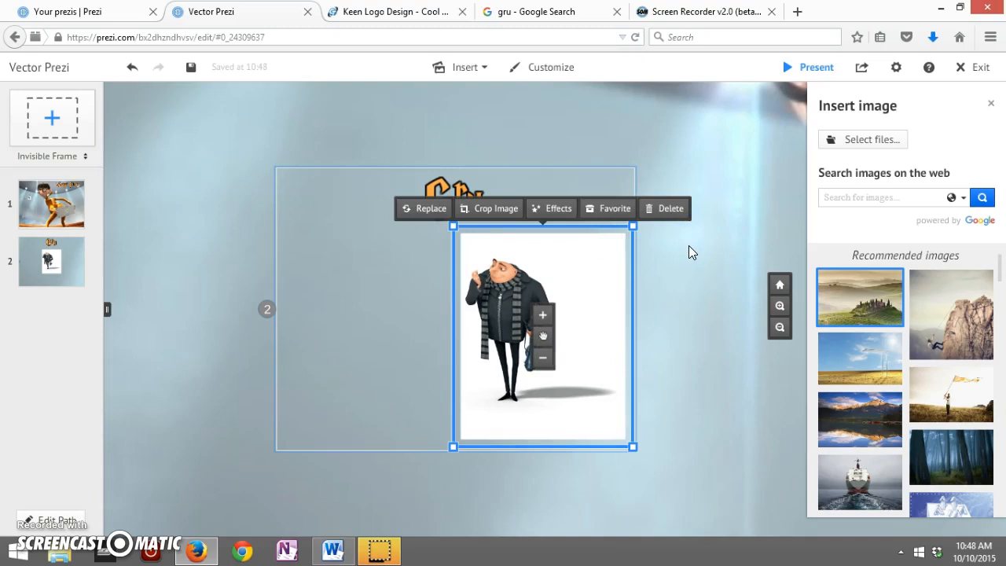
{"action": "left_click", "coordinate": [689, 247]}
{"action": "left_click", "coordinate": [589, 278]}
{"action": "left_click_drag", "start_coordinate": [589, 276], "coordinate": [592, 272]}
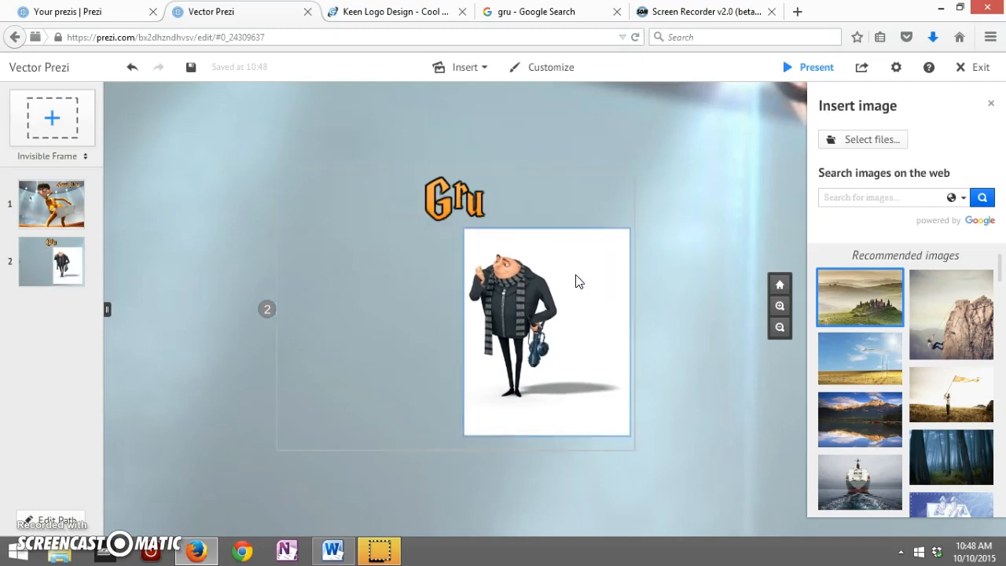
- Add the body text "this is gru" in the left half of the frame, beside the picture
{"action": "double_click", "coordinate": [304, 258]}
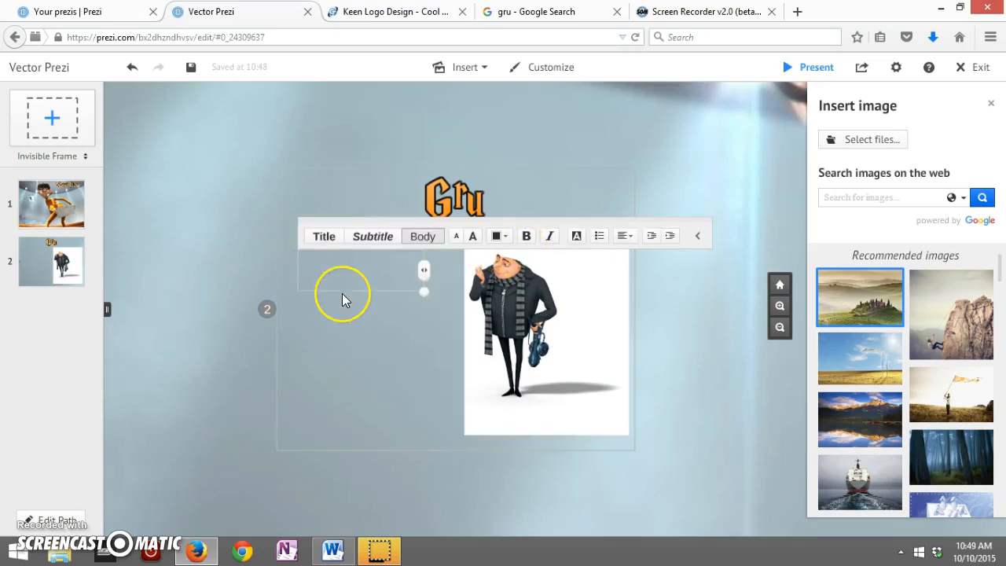
{"action": "type", "text": "this i"}
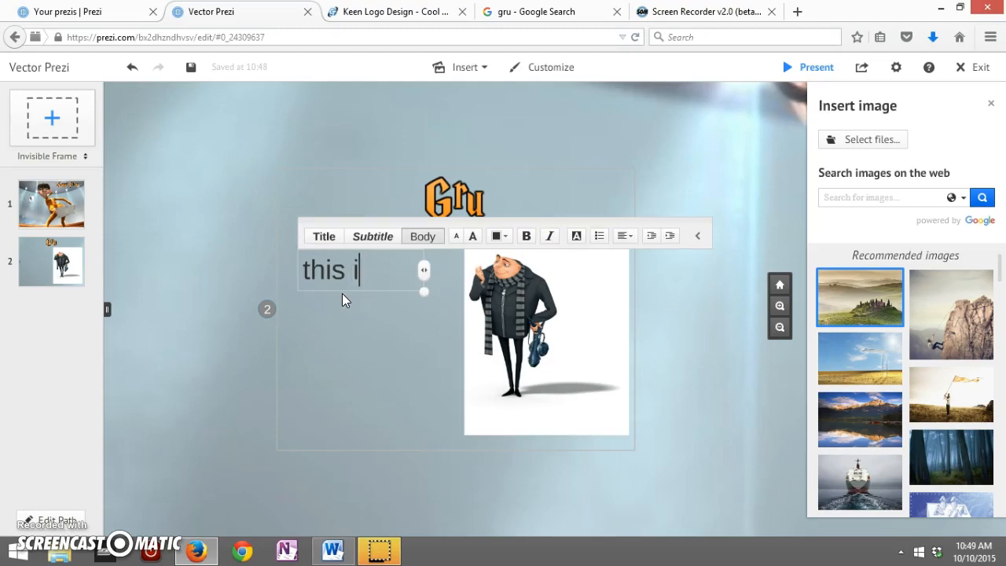
{"action": "type", "text": "s gru"}
{"action": "left_click", "coordinate": [351, 269]}
{"action": "left_click", "coordinate": [338, 312]}
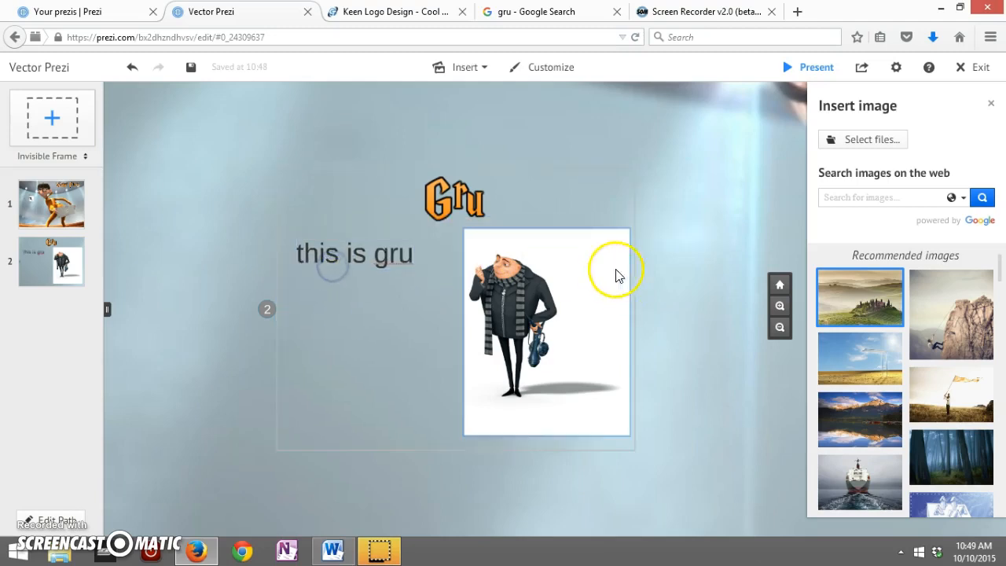
- Add a second "this is gru" text, shrink it and place it on the white area at the picture's upper right
{"action": "left_click", "coordinate": [564, 209]}
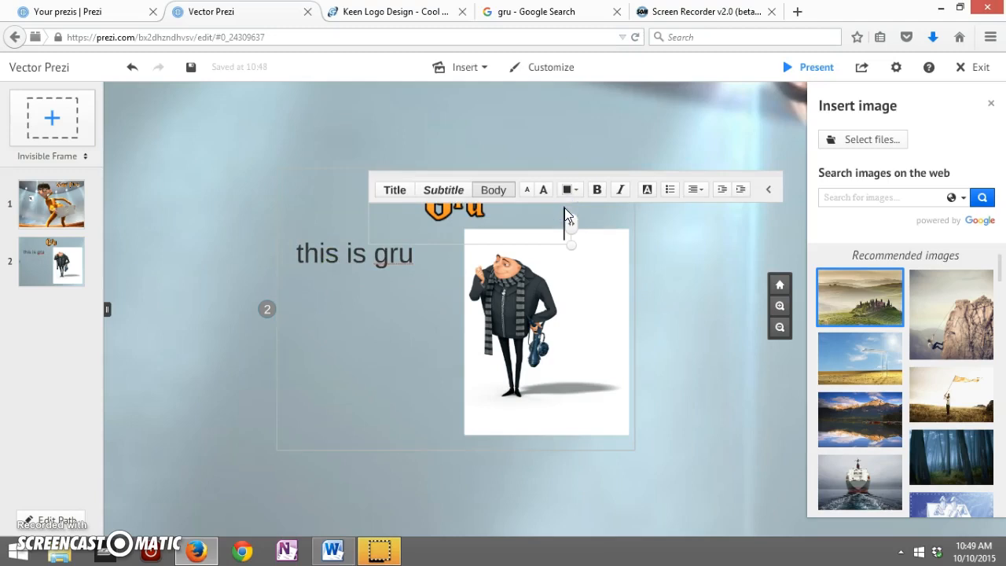
{"action": "type", "text": "this is gru"}
{"action": "left_click", "coordinate": [619, 219]}
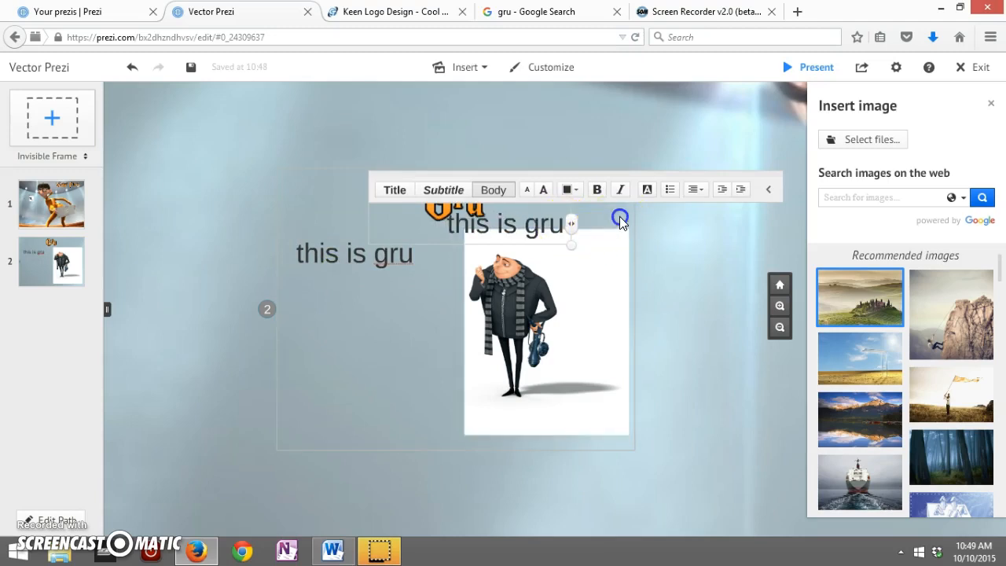
{"action": "left_click_drag", "start_coordinate": [550, 222], "coordinate": [595, 257]}
{"action": "mouse_move", "coordinate": [614, 251]}
{"action": "left_mouse_down"}
{"action": "mouse_move", "coordinate": [617, 240]}
{"action": "mouse_move", "coordinate": [599, 251]}
{"action": "left_mouse_up"}
{"action": "left_click", "coordinate": [597, 259]}
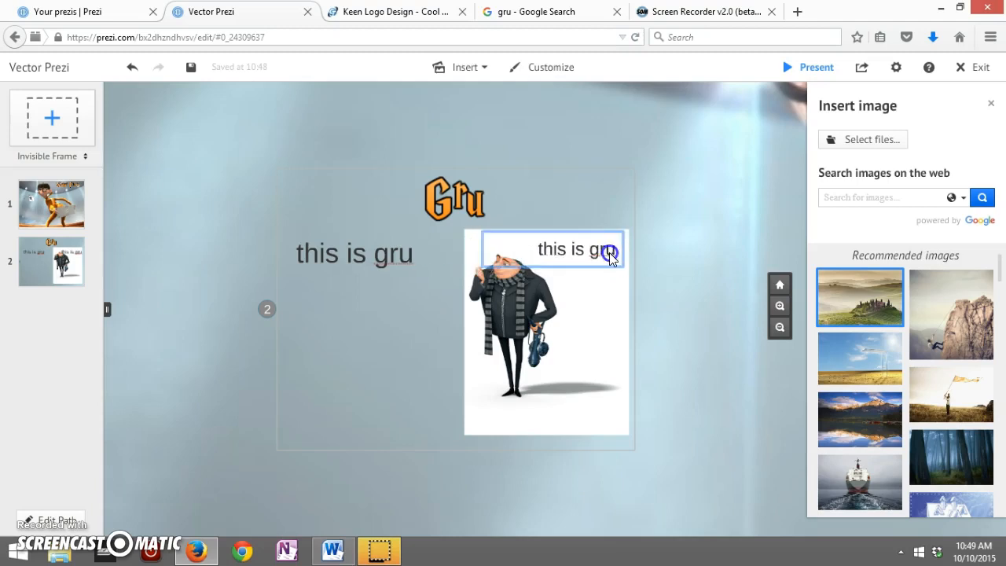
{"action": "left_click", "coordinate": [608, 251]}
- Try enlarging the Gru picture, centring it in the frame and sending it to the back, and undo these changes
{"action": "left_click", "coordinate": [593, 174]}
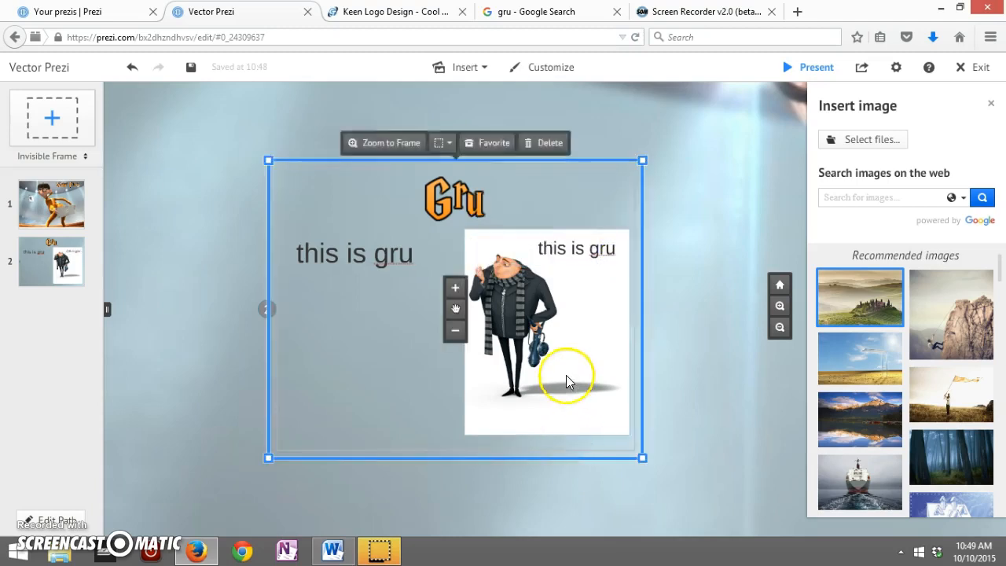
{"action": "left_click", "coordinate": [566, 375]}
{"action": "left_click_drag", "start_coordinate": [451, 231], "coordinate": [398, 210]}
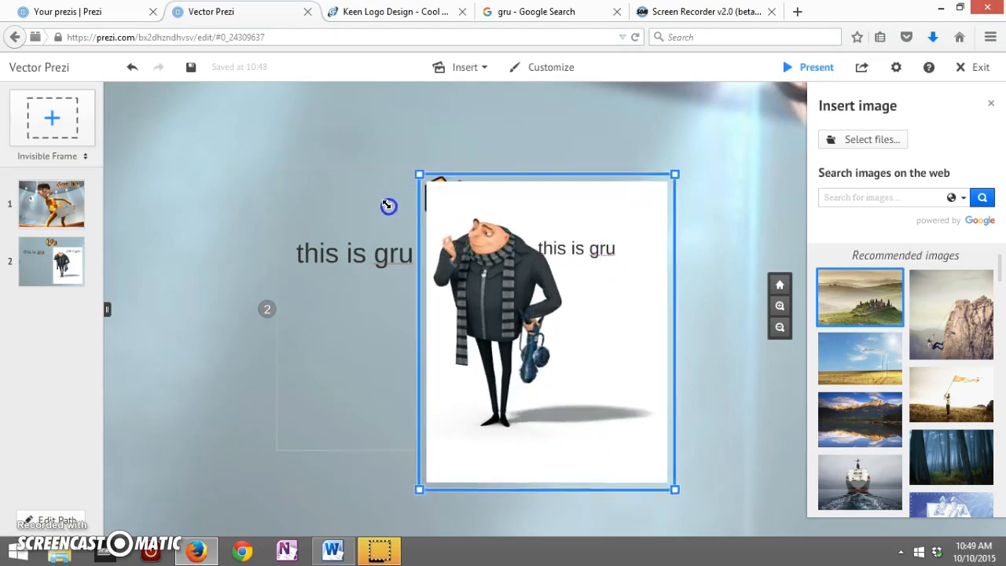
{"action": "left_click_drag", "start_coordinate": [463, 238], "coordinate": [388, 221]}
{"action": "right_click", "coordinate": [368, 197]}
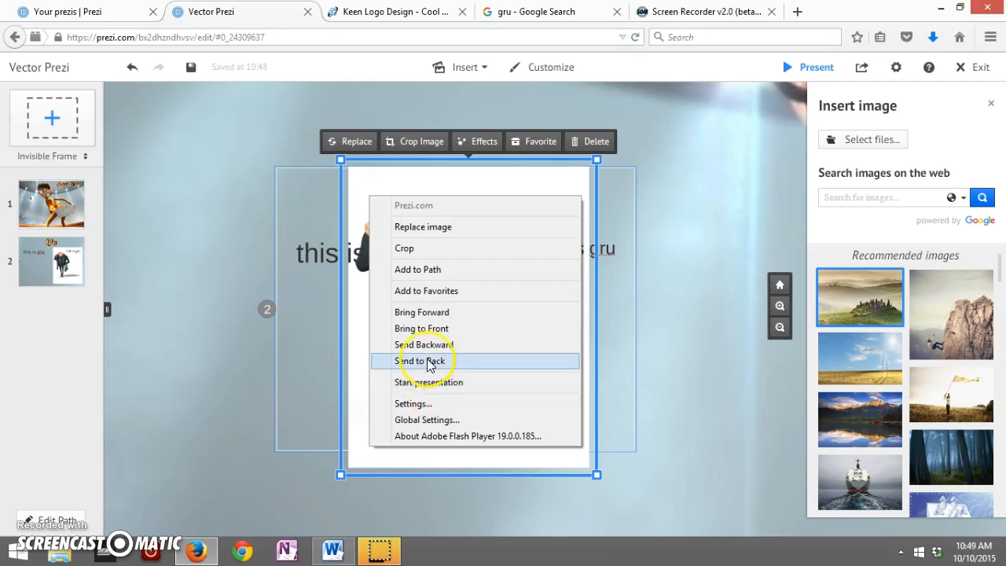
{"action": "left_click", "coordinate": [428, 361]}
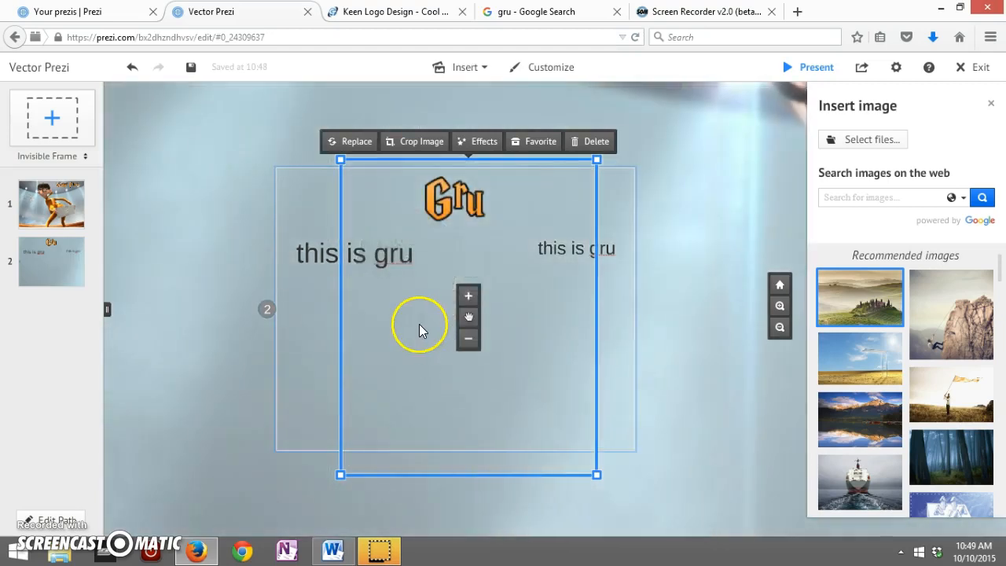
{"action": "left_click", "coordinate": [471, 208]}
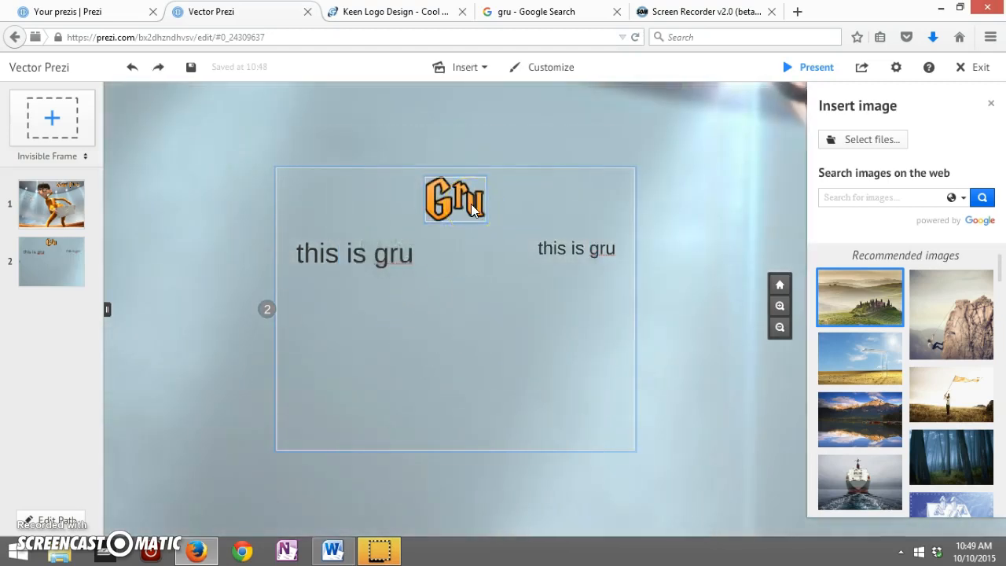
{"action": "key", "text": "ctrl+z"}
- Enlarge the Gru picture, send it backward behind the title, and fit it within the frame's height towards the left
{"action": "left_click", "coordinate": [539, 303]}
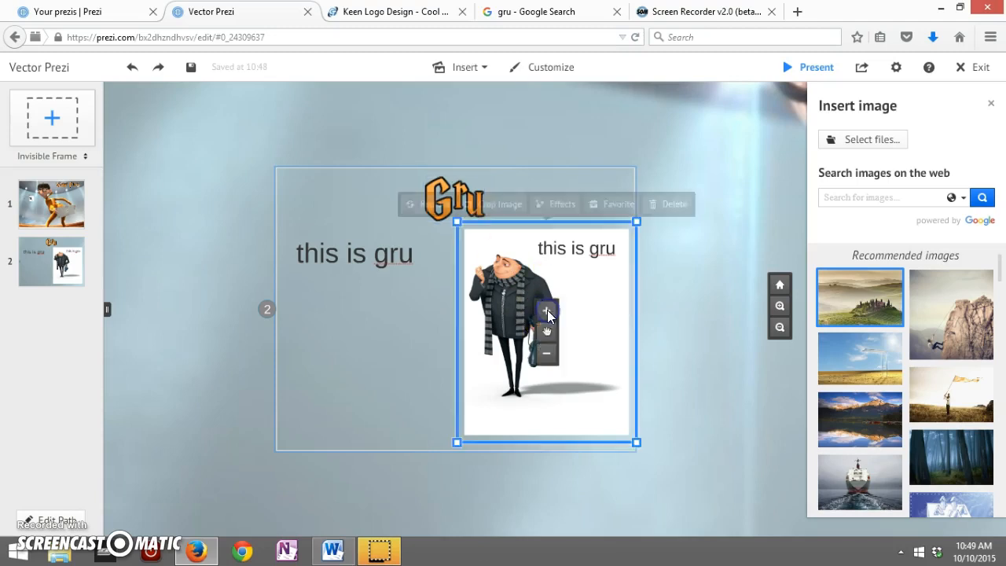
{"action": "left_click", "coordinate": [546, 310]}
{"action": "right_click", "coordinate": [501, 281]}
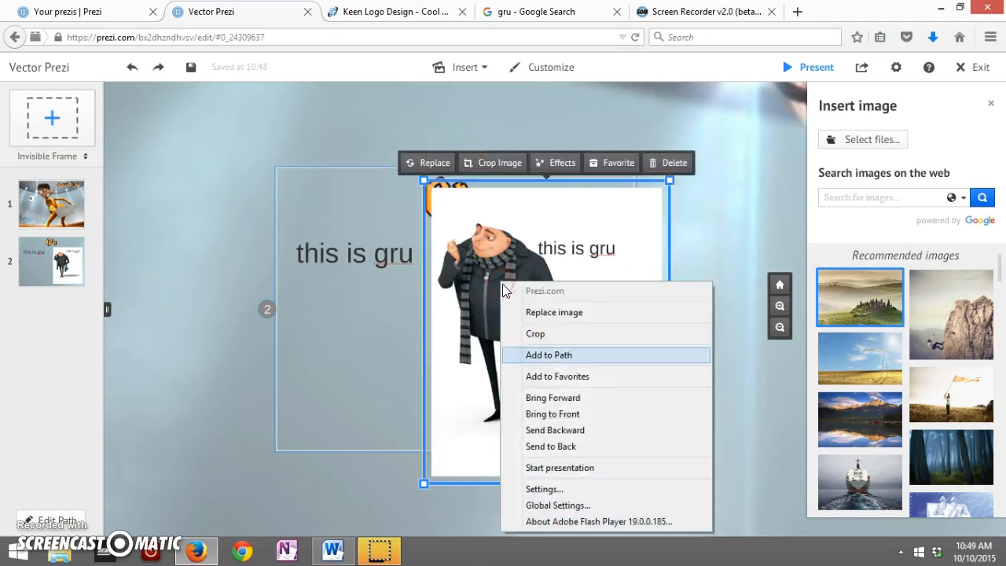
{"action": "left_click", "coordinate": [541, 428]}
{"action": "left_click_drag", "start_coordinate": [489, 307], "coordinate": [371, 280]}
{"action": "left_click_drag", "start_coordinate": [551, 159], "coordinate": [547, 168]}
- Move the Gru title and the smaller "this is gru" text onto the picture's white area, and delete the larger text
{"action": "left_click_drag", "start_coordinate": [471, 201], "coordinate": [492, 206]}
{"action": "left_click_drag", "start_coordinate": [582, 248], "coordinate": [502, 272]}
{"action": "left_click", "coordinate": [297, 250]}
{"action": "key", "text": "Delete"}
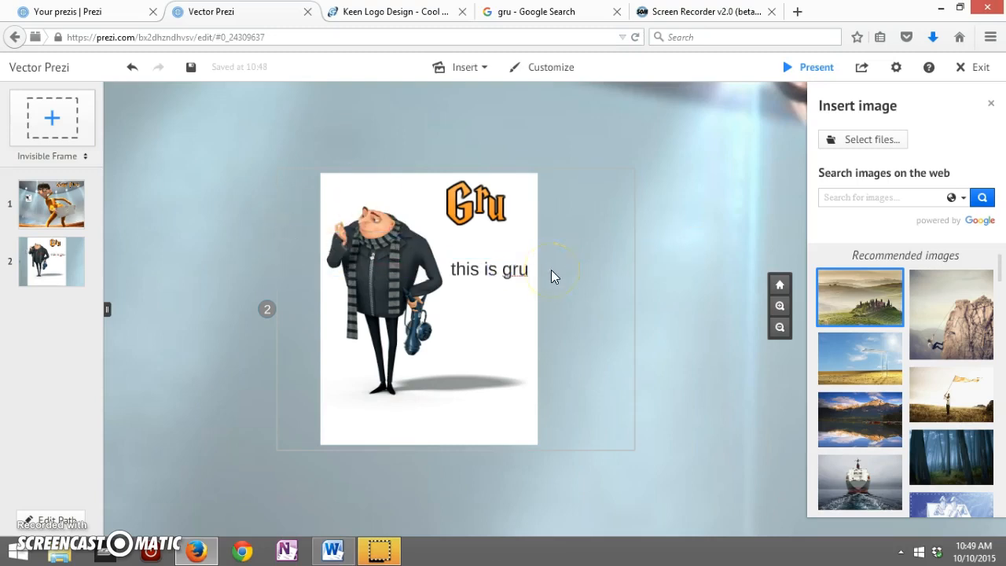
- Present the prezi in full screen with keyboard controls allowed, and advance from the overview to the Gru frame
{"action": "left_click", "coordinate": [338, 376]}
{"action": "left_click", "coordinate": [151, 377]}
{"action": "left_click", "coordinate": [806, 72]}
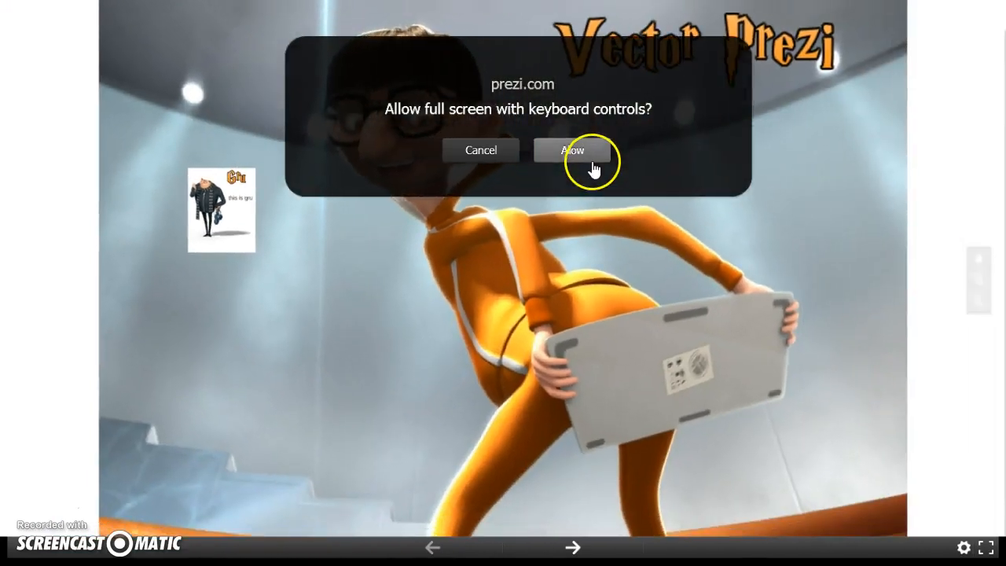
{"action": "left_click", "coordinate": [591, 158]}
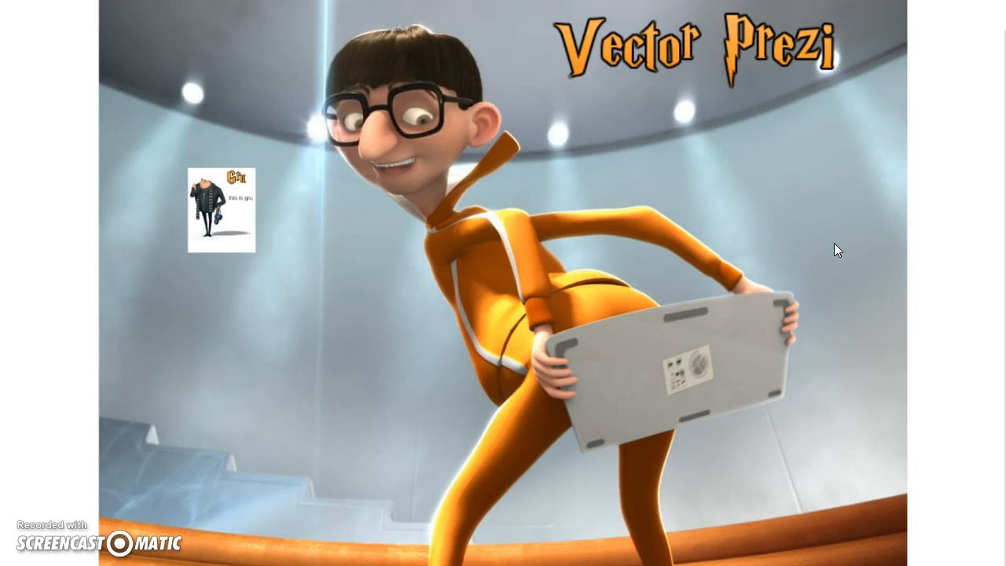
{"action": "key", "text": "Right"}
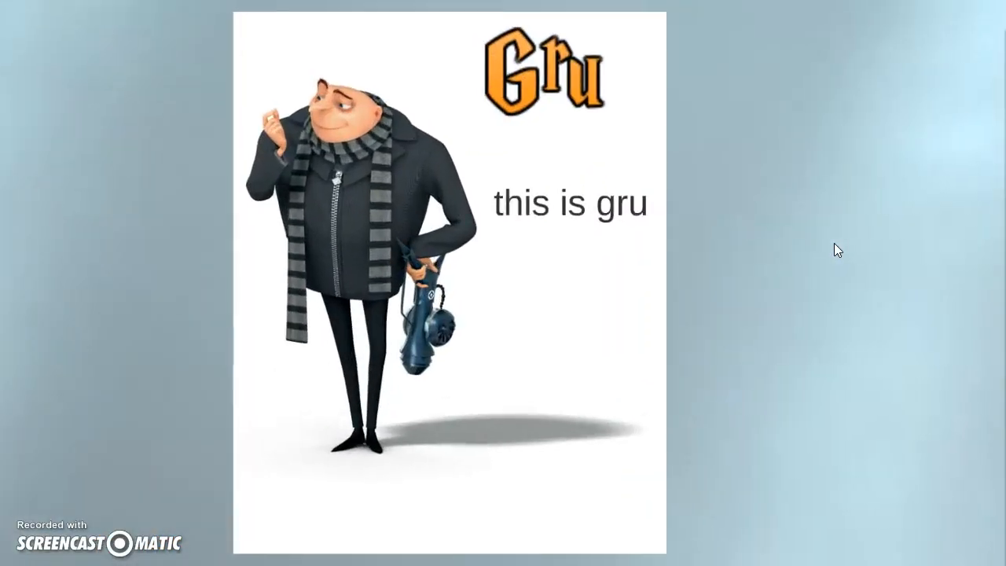